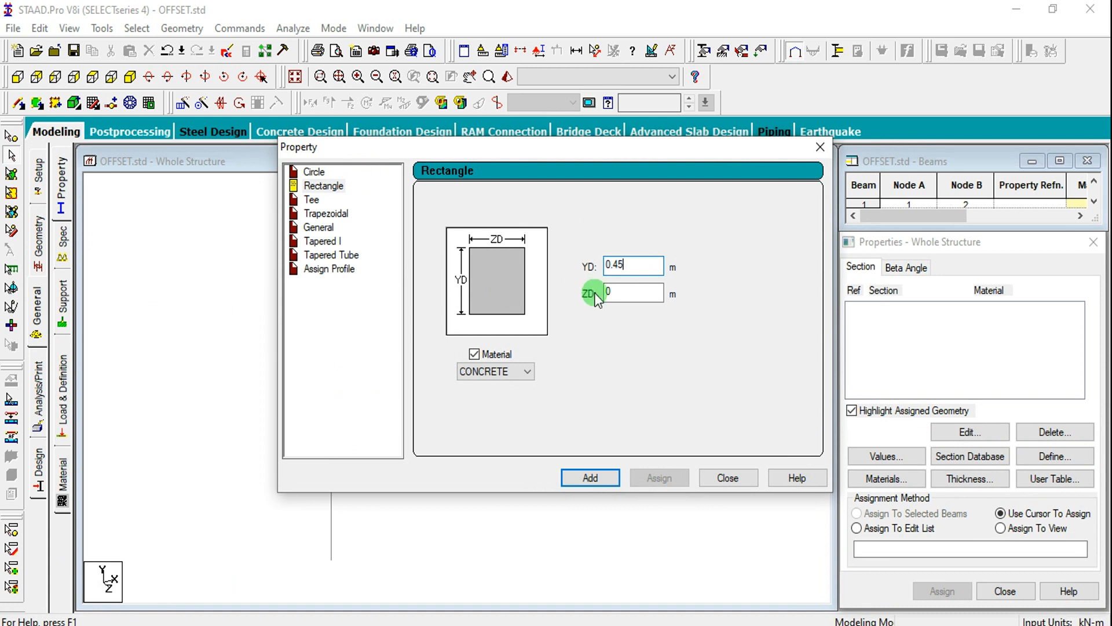
- Set the rectangular section's ZD to 0.23 m and add it as a concrete property
double_click(623, 291)
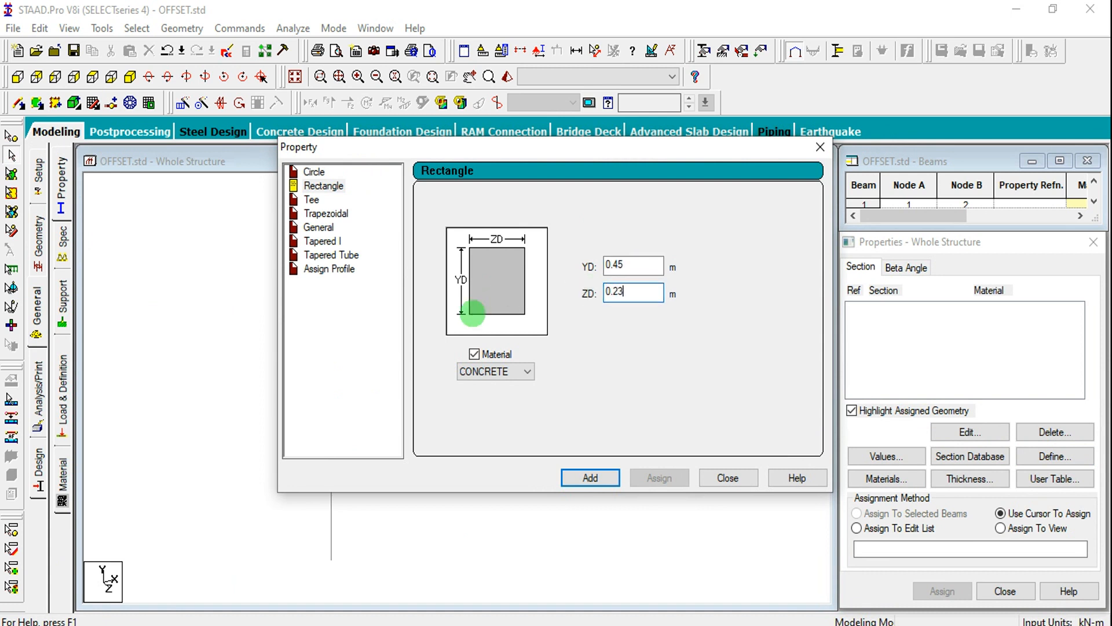
type("0.23")
left_click(586, 479)
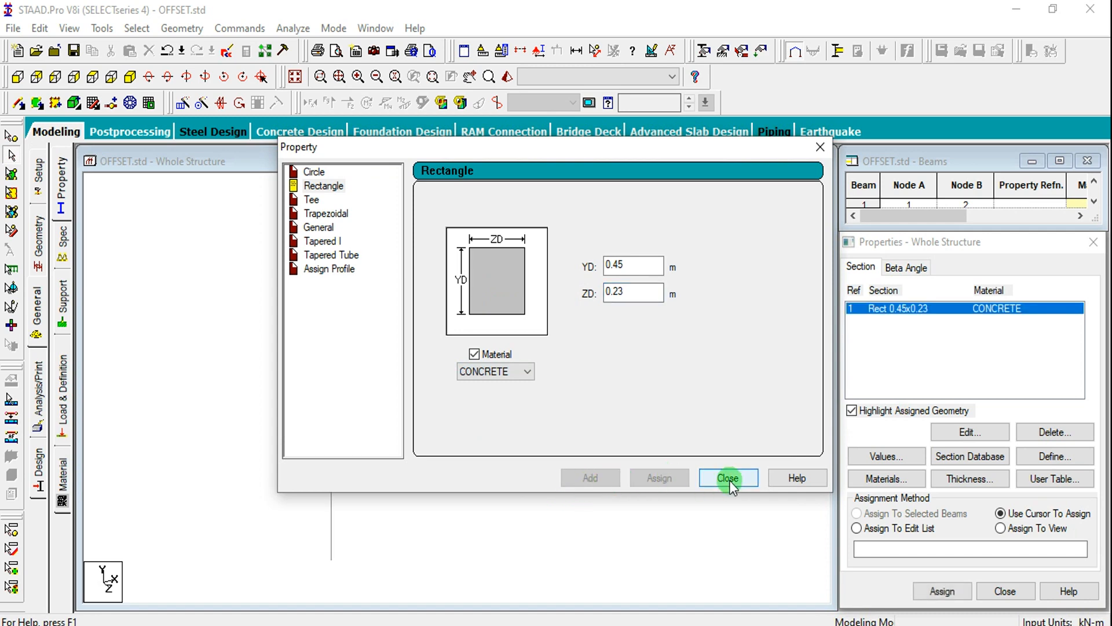
left_click(729, 478)
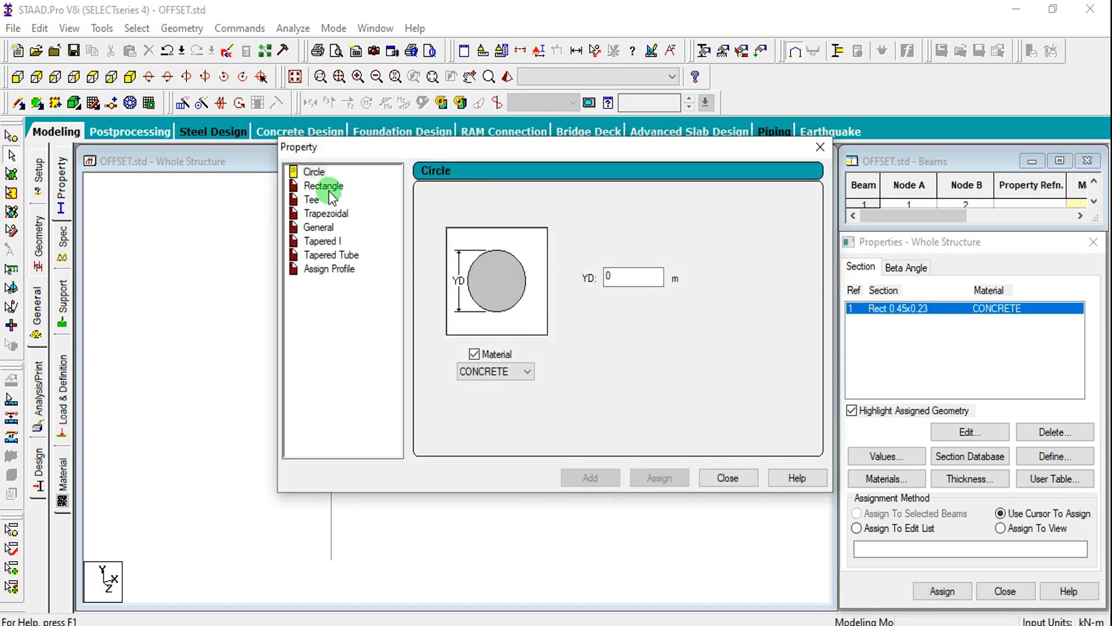
- Add a second rectangular concrete section with YD 0.23 m and ZD 0.23 m
left_click(329, 193)
double_click(624, 267)
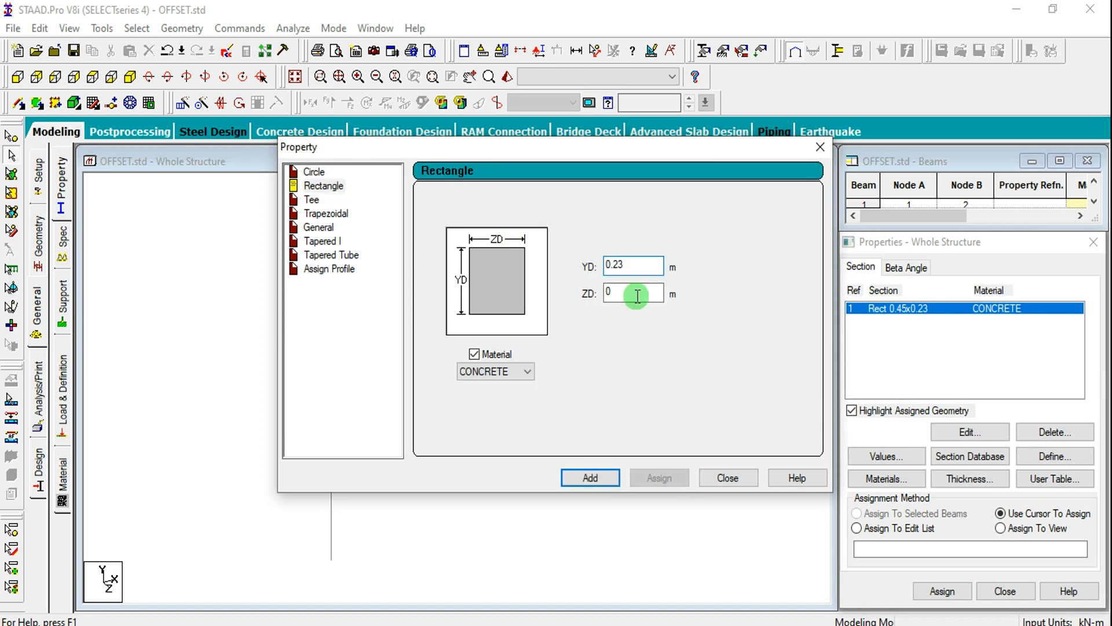
type("23")
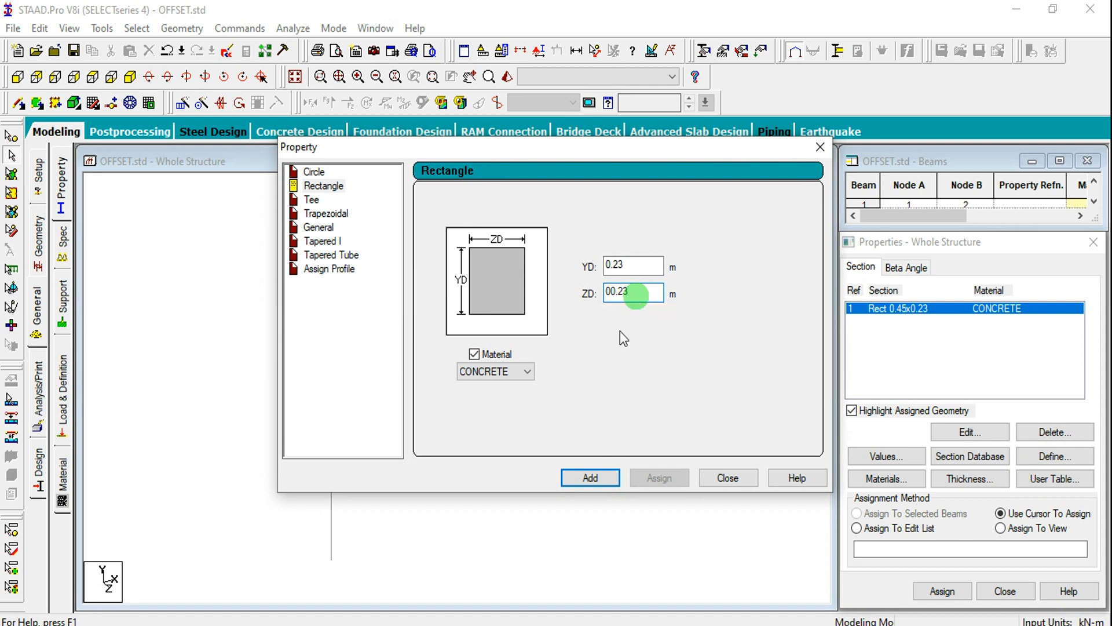
left_click(578, 477)
left_click(727, 478)
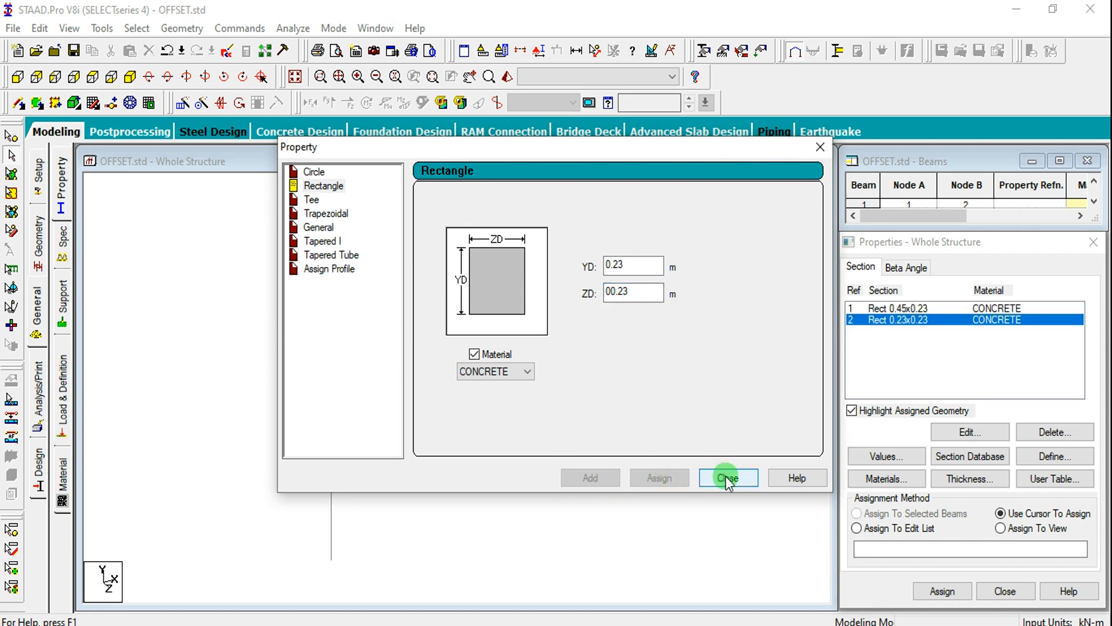
left_click(777, 463)
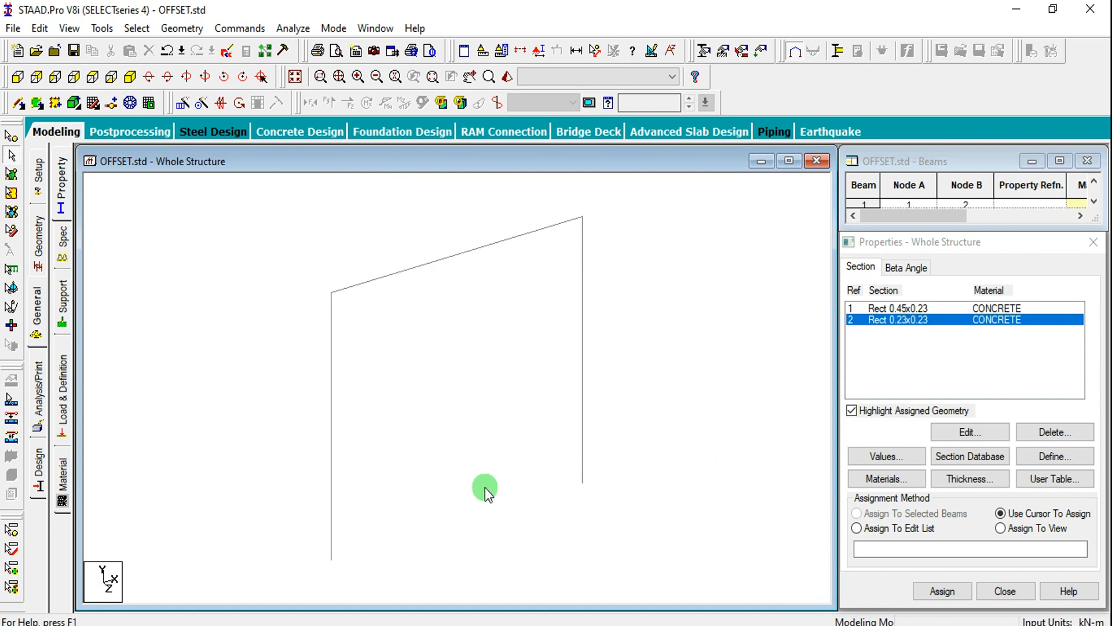
left_click(832, 423)
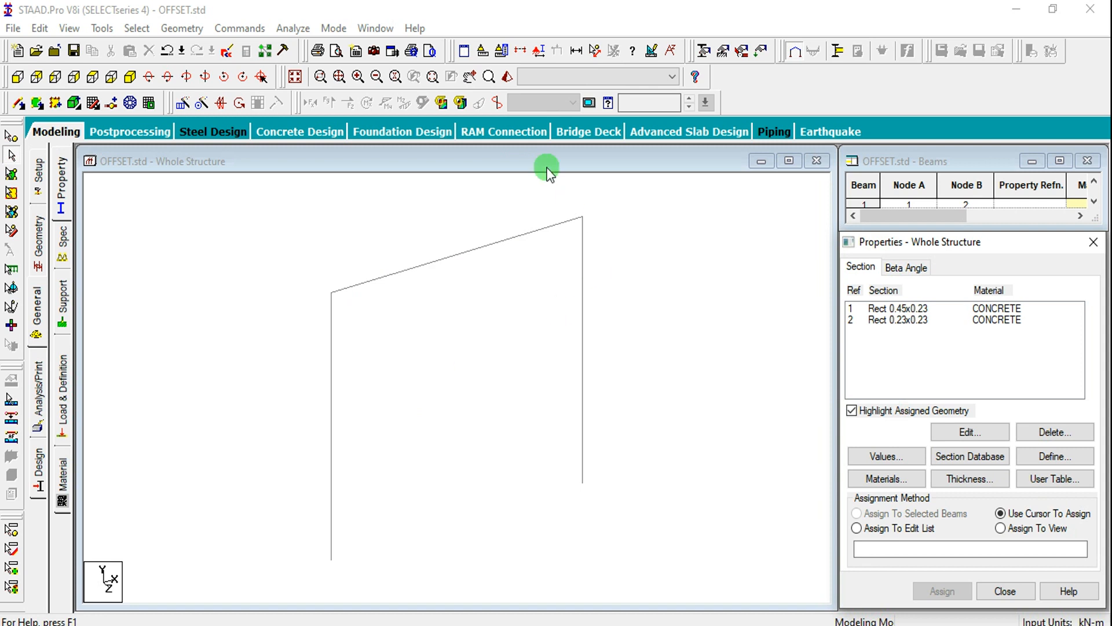
- Assign the Rect 0.45x0.23 section to both vertical columns
left_click(886, 310)
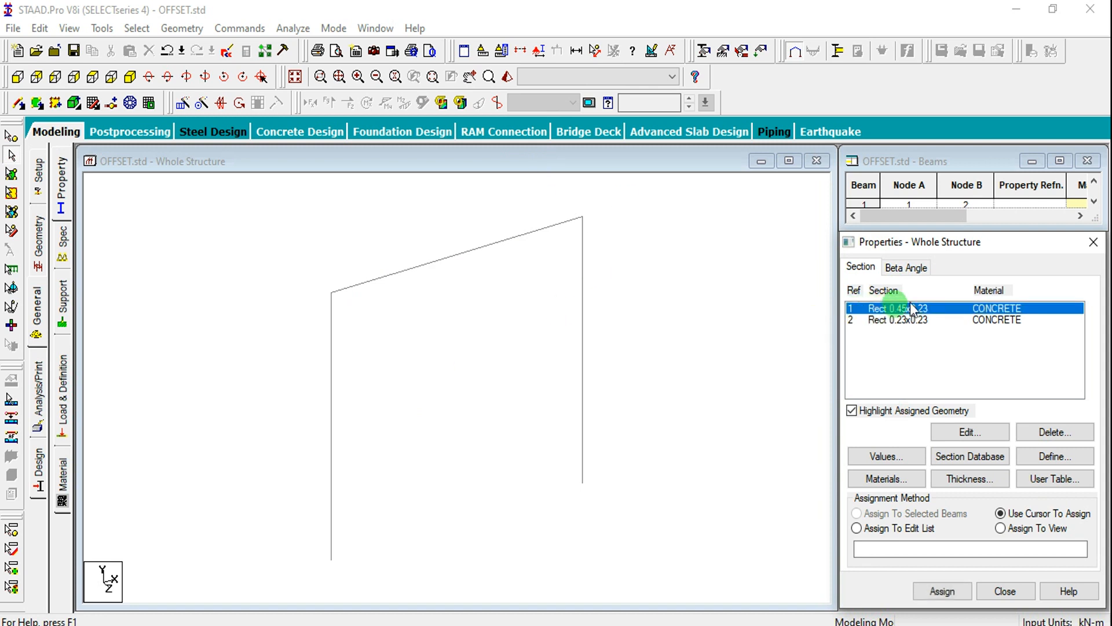
left_click_drag(632, 323, 266, 452)
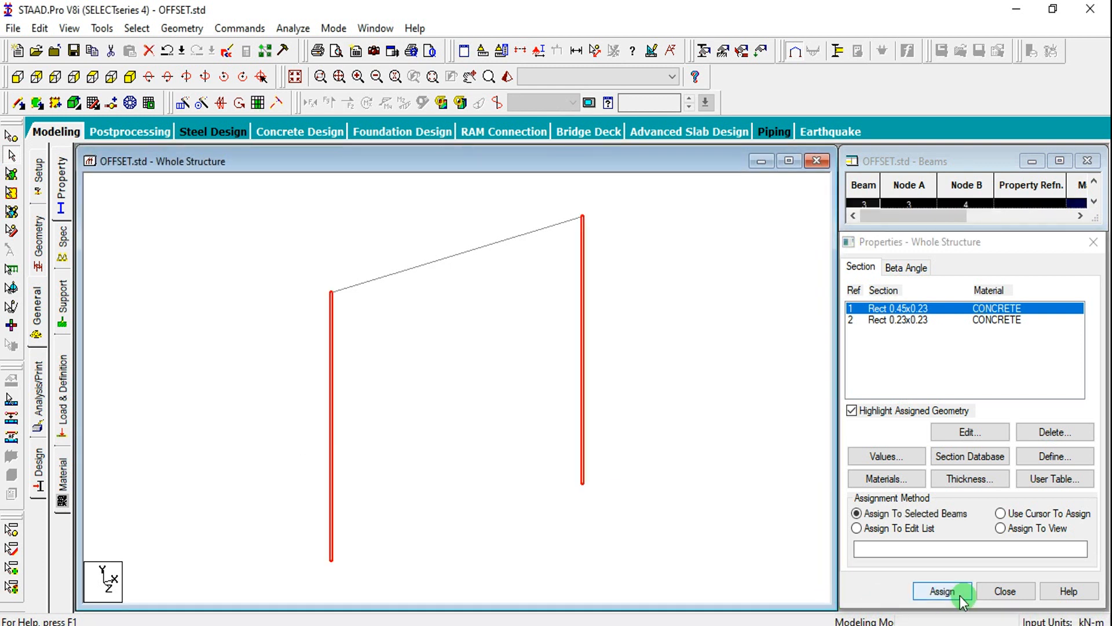
left_click(942, 590)
left_click(998, 466)
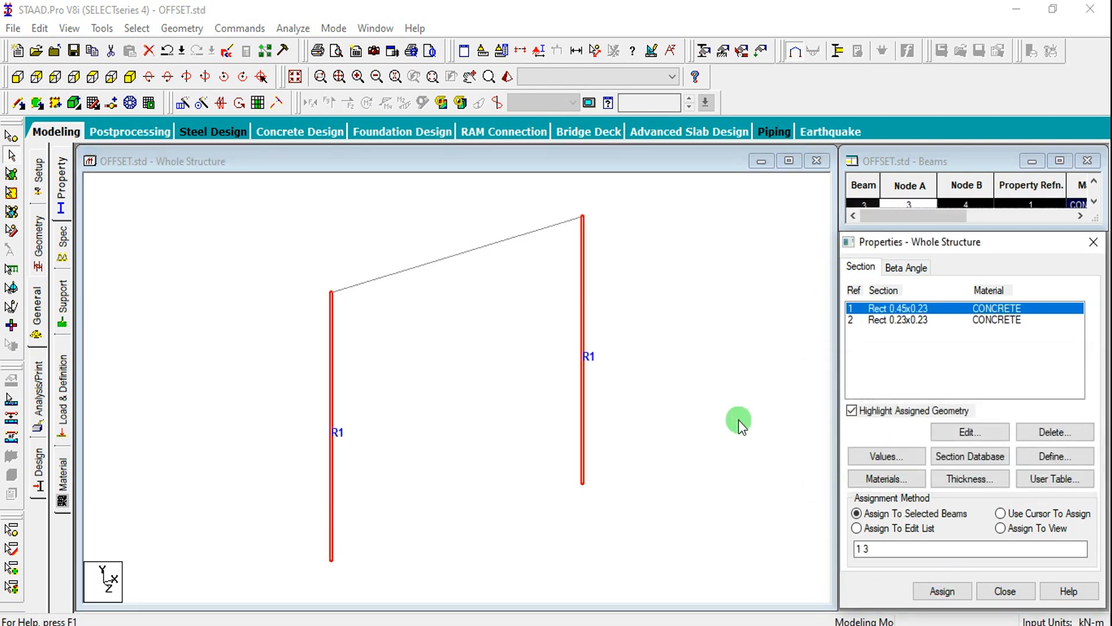
- Assign the Rect 0.23x0.23 section to the beam joining the column tops
left_click(884, 321)
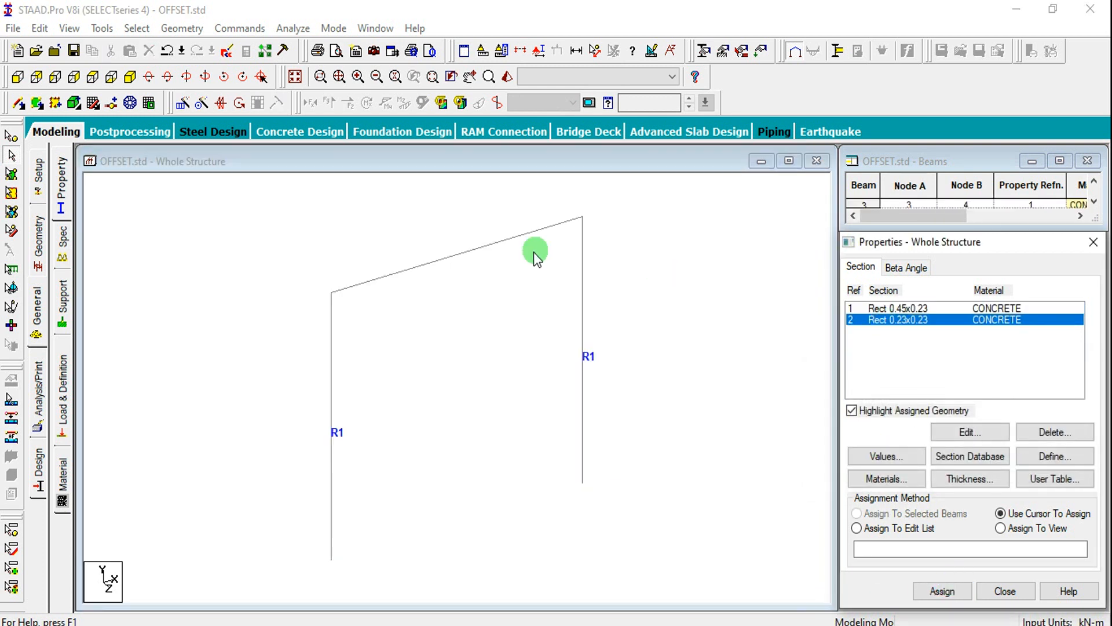
left_click(502, 242)
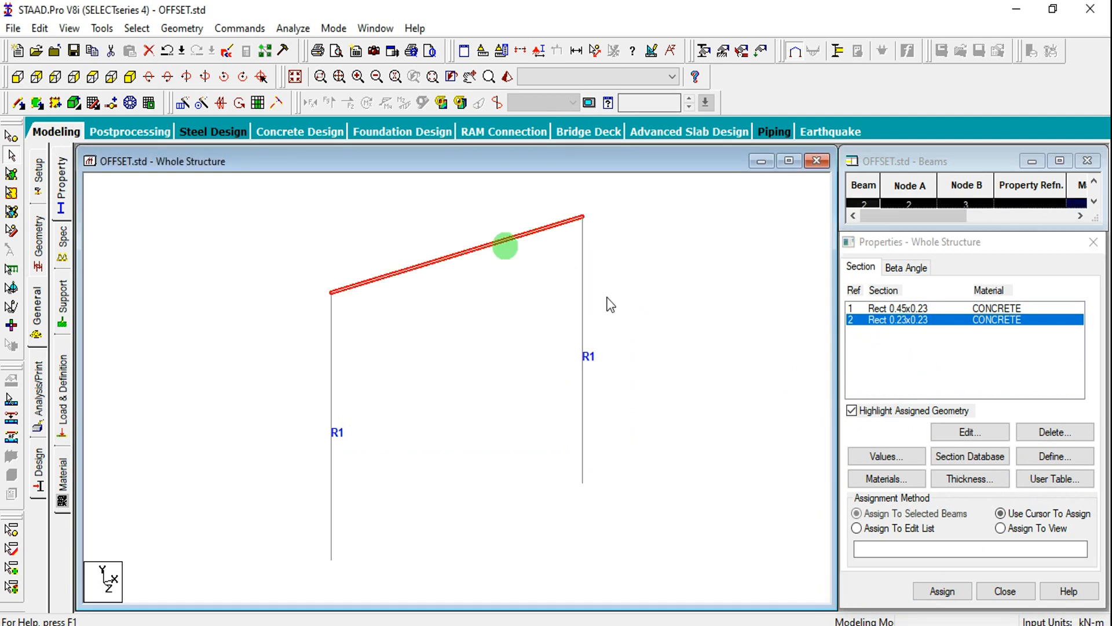
left_click(942, 591)
left_click(985, 466)
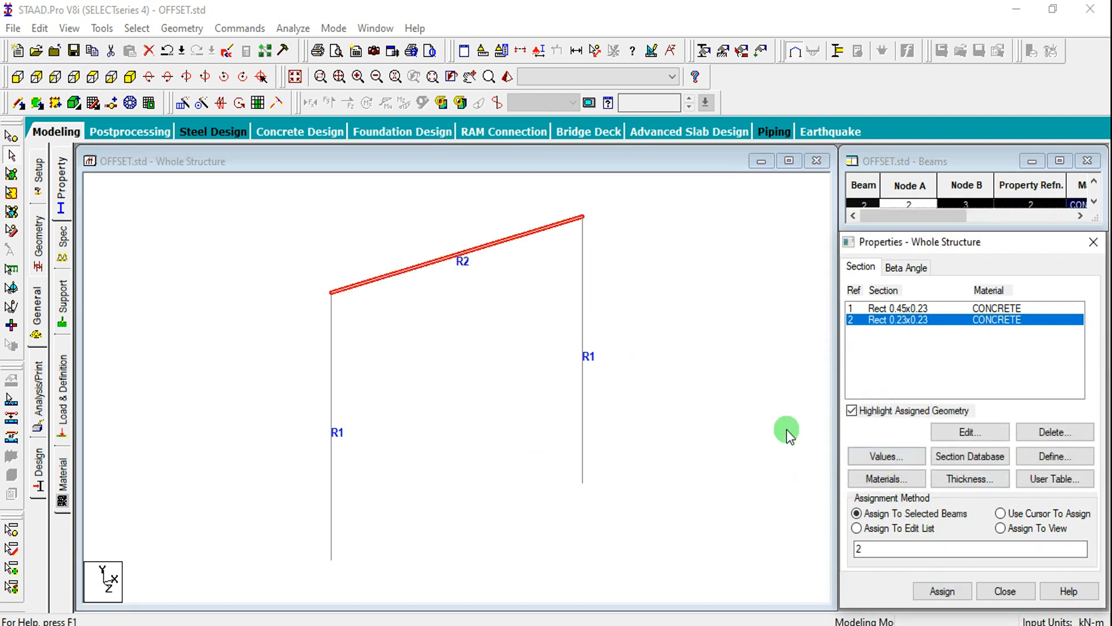
- Examine how the beam and columns meet in a rotated 3D rendering of the frame
left_click(507, 77)
left_click_drag(459, 394, 419, 308)
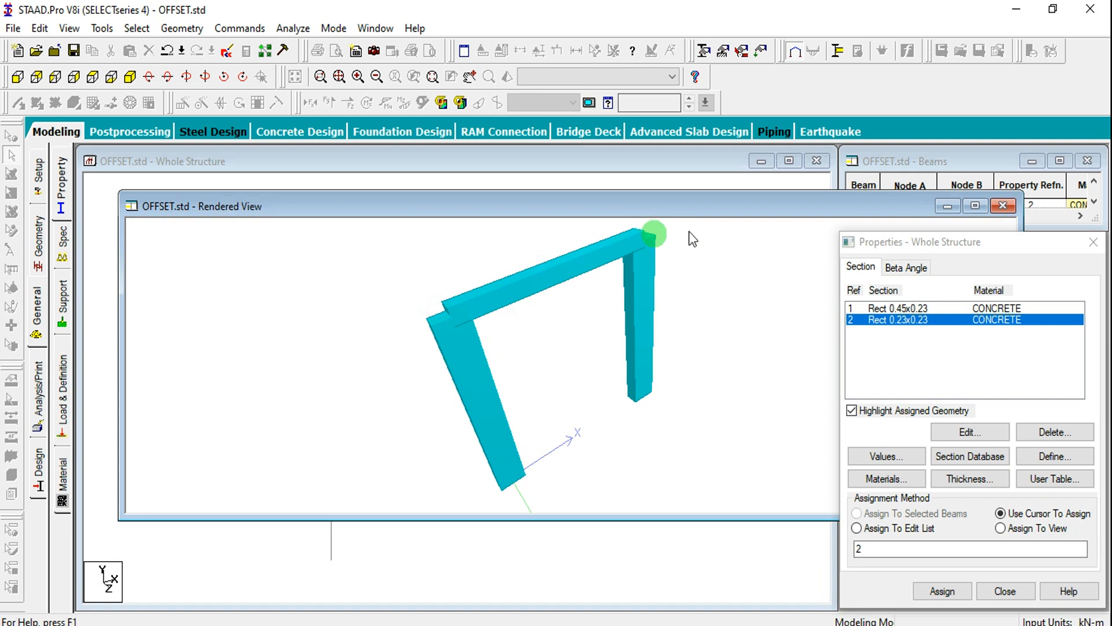
left_click(1004, 205)
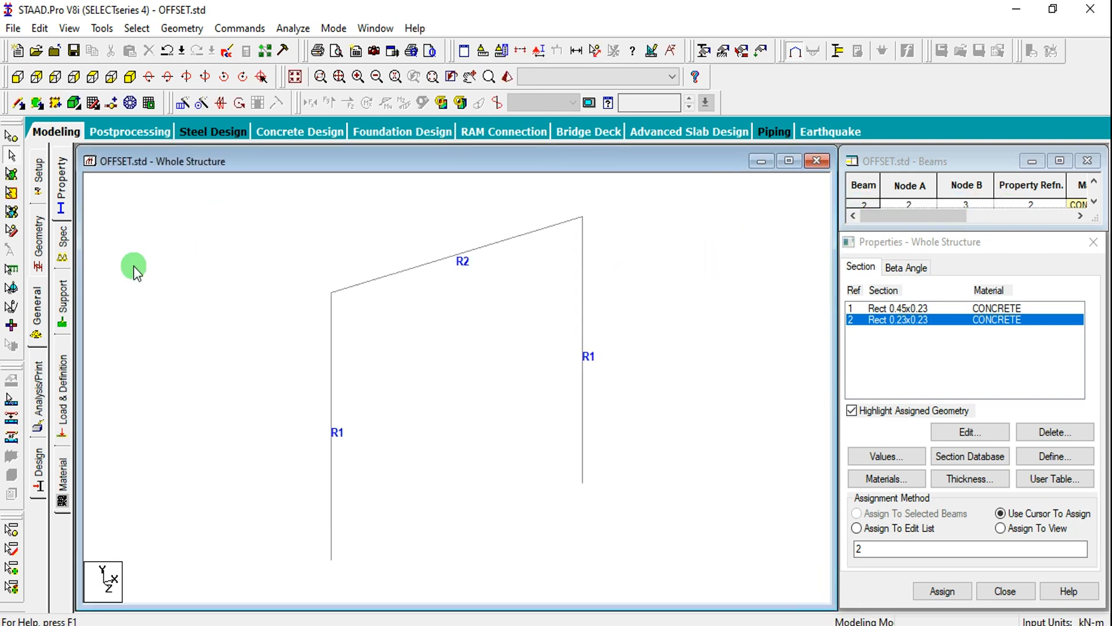
- Examine the start and end location options of the member offset specification for the top beam
left_click(62, 240)
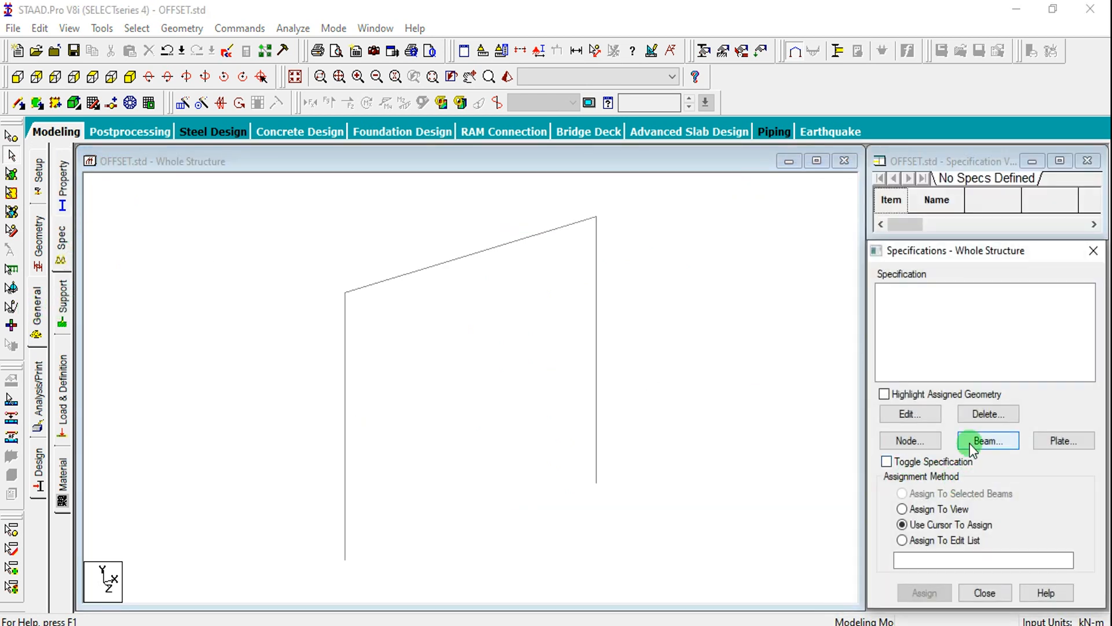
left_click(473, 255)
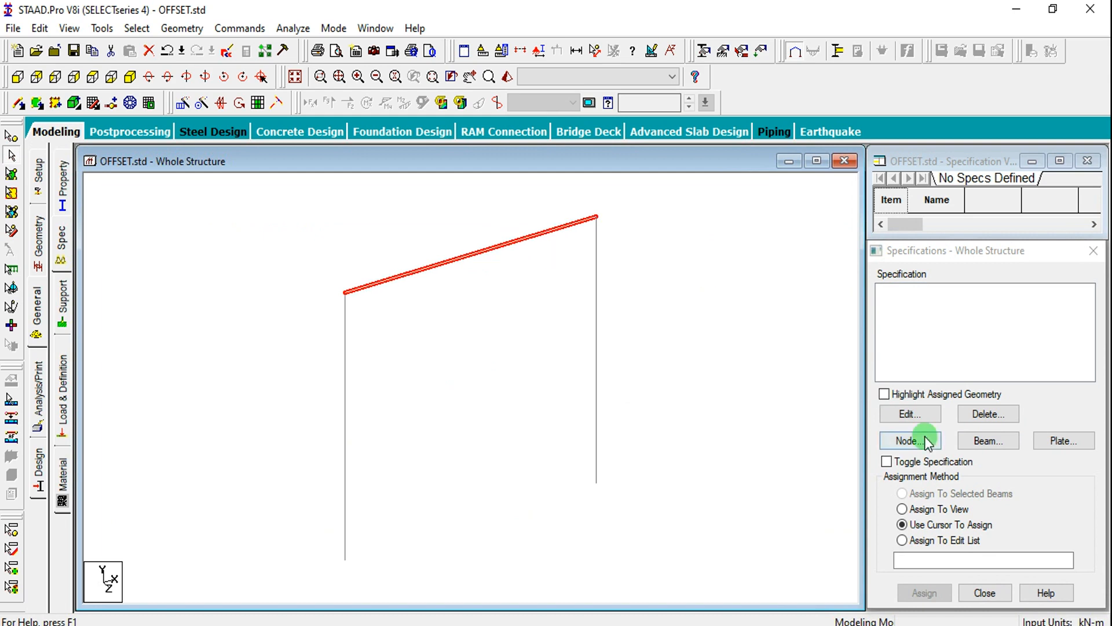
left_click(992, 441)
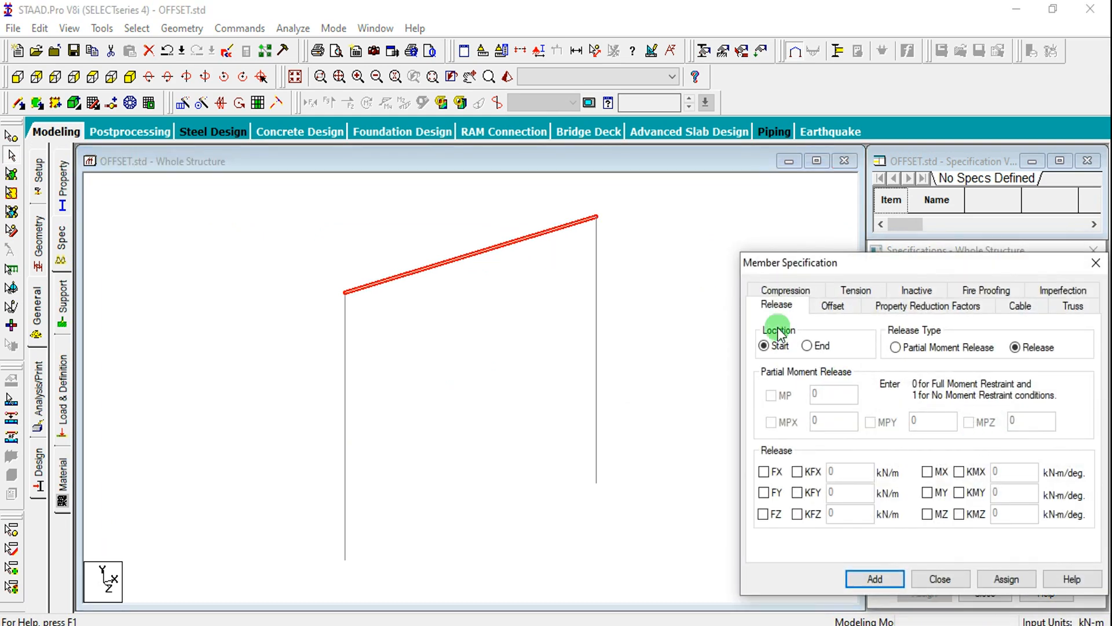
left_click_drag(817, 267, 796, 208)
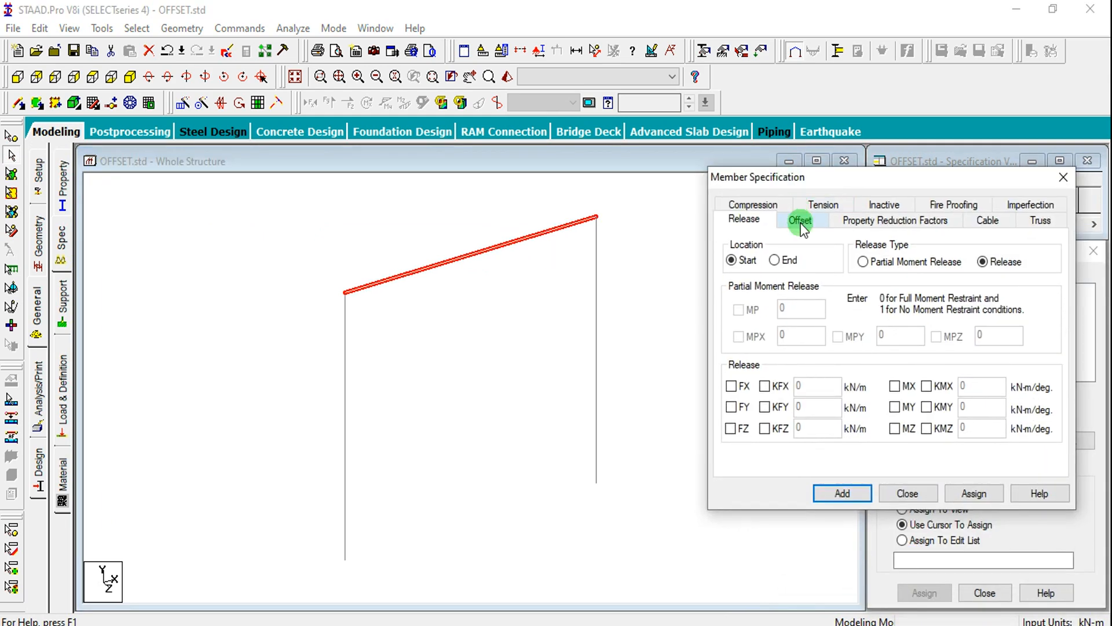
left_click(801, 222)
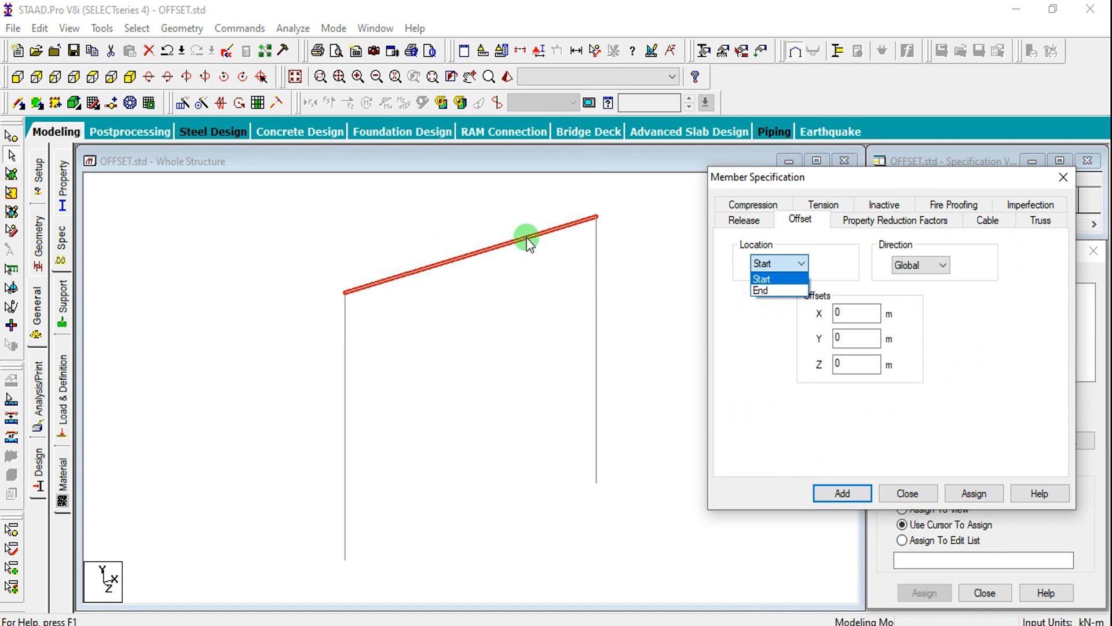
left_click(513, 280)
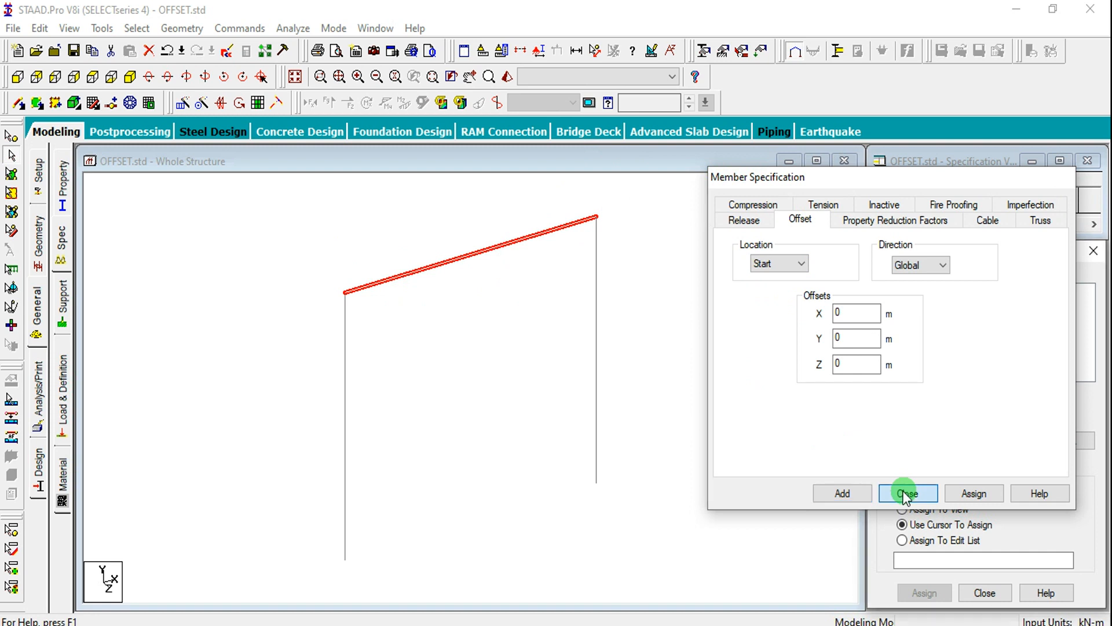
left_click(907, 493)
left_click(513, 424)
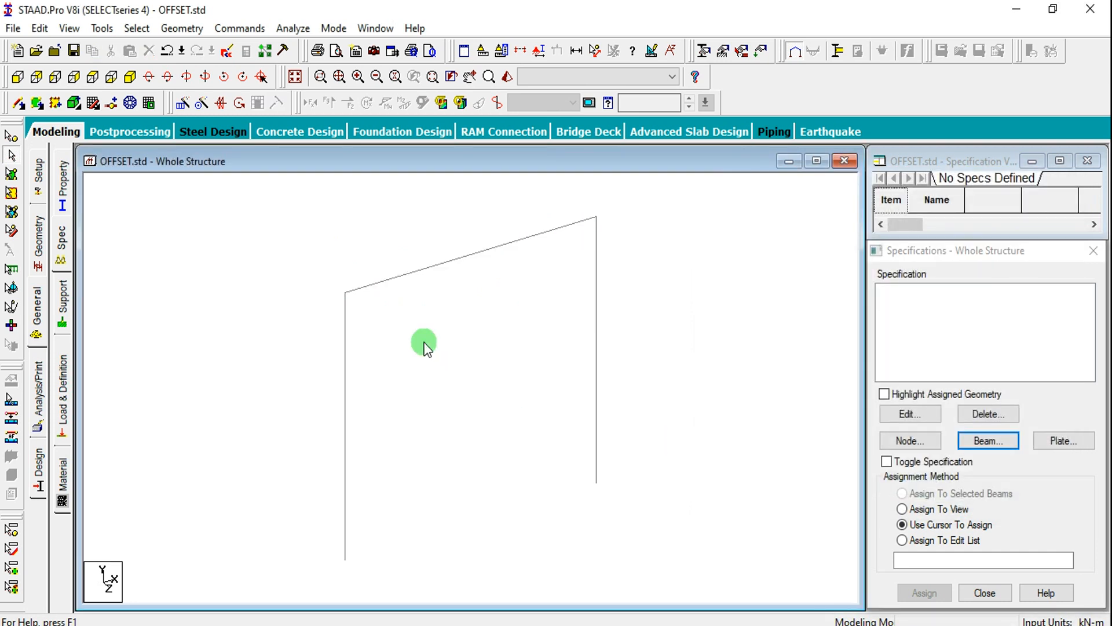
left_click(392, 284)
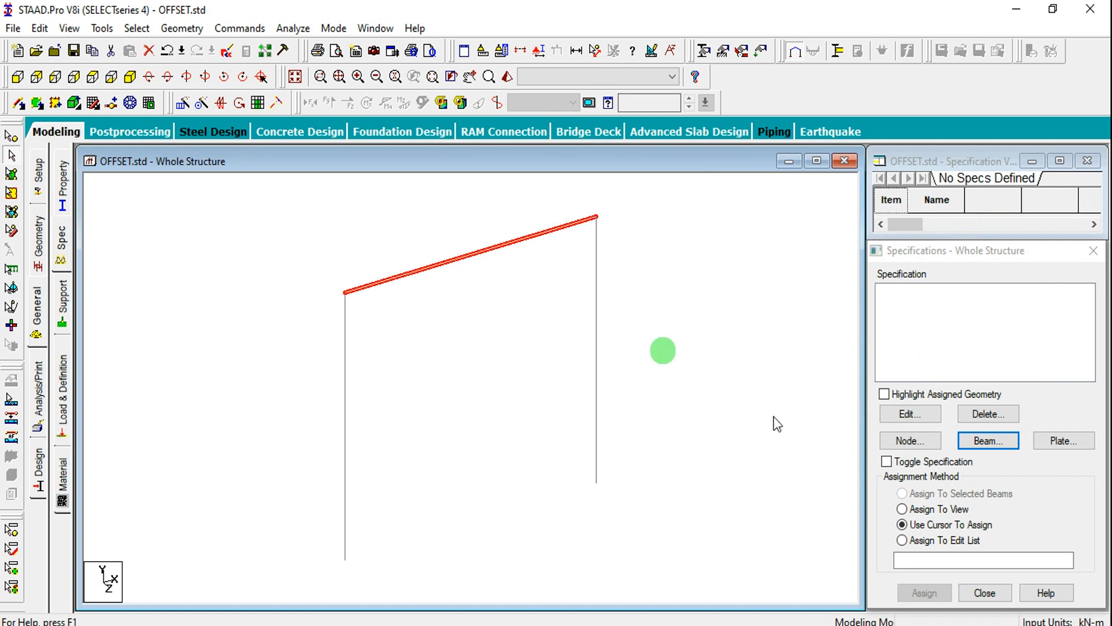
left_click(982, 441)
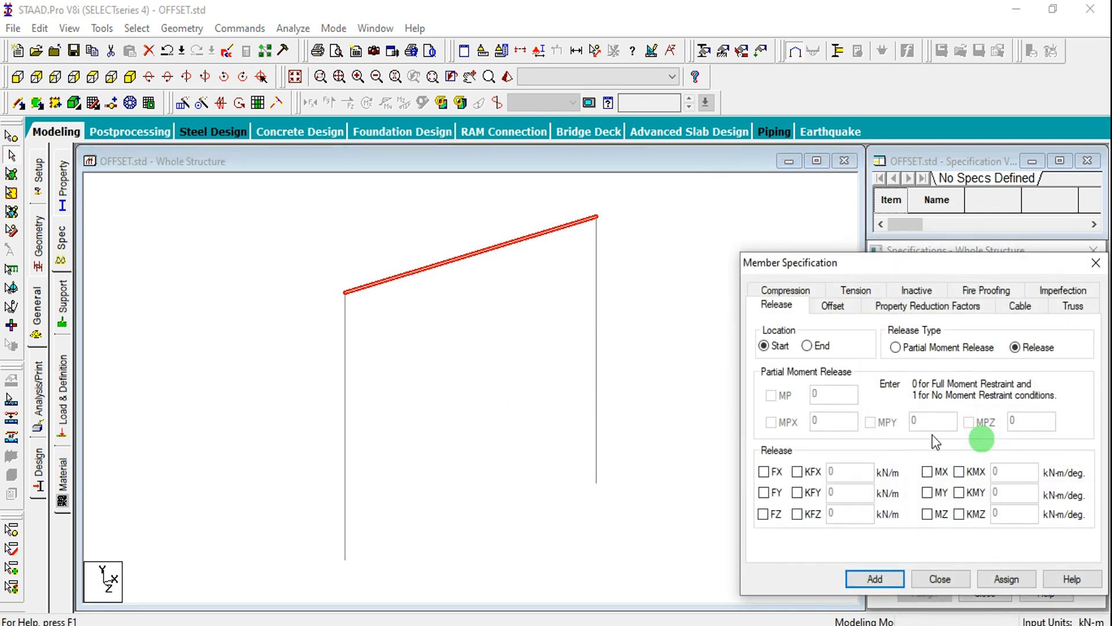
left_click(848, 303)
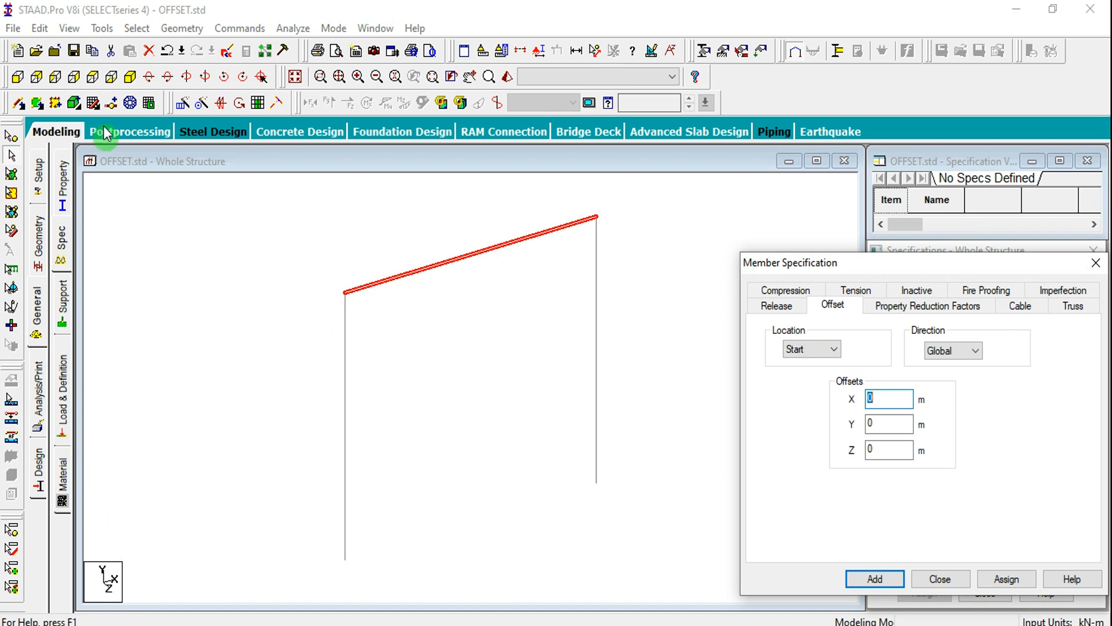
left_click(93, 76)
left_click(944, 578)
- View the frame from above and clear the beam selection
left_click(389, 250)
left_click(93, 76)
left_click(275, 427)
left_click(142, 381)
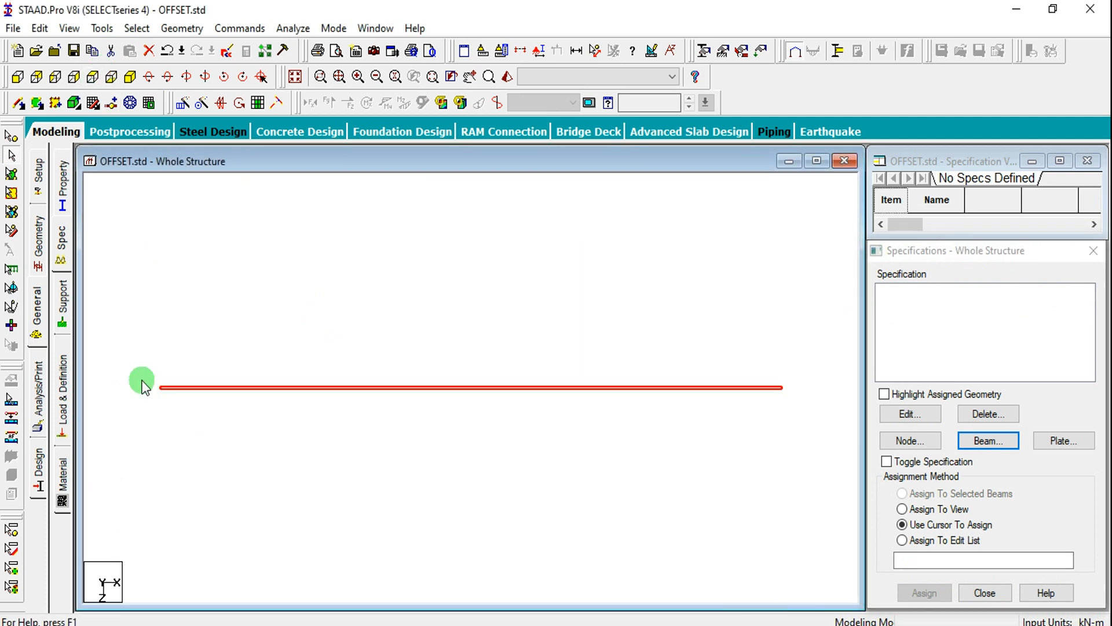
left_click(172, 390)
left_click(140, 388)
left_click(223, 353)
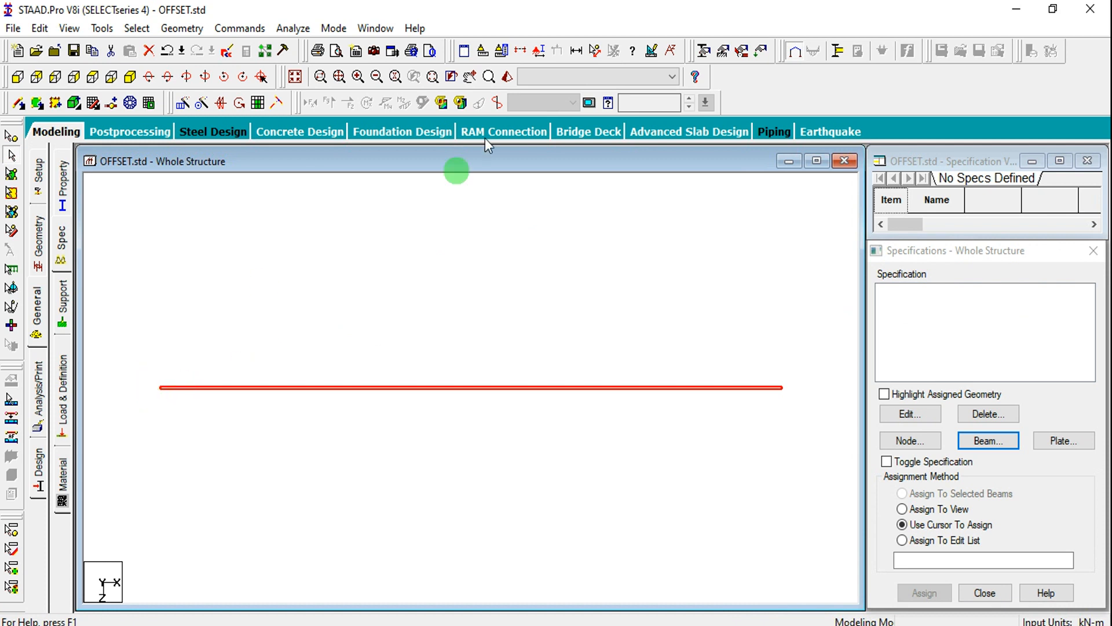
left_click(443, 208)
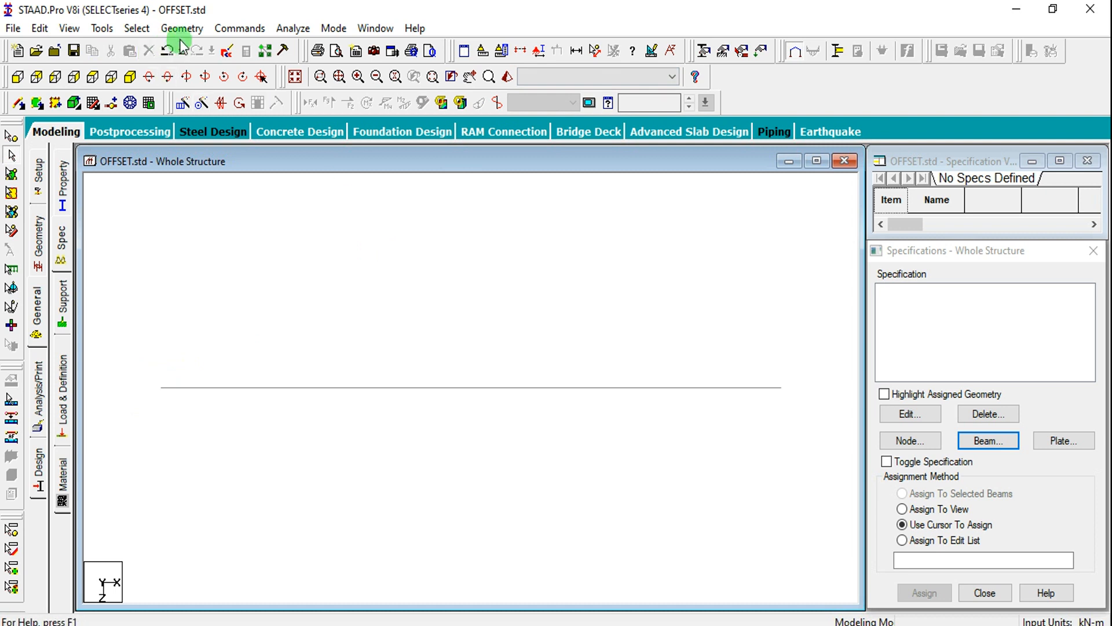
- Set the structure diagram's 3D sections display to Sections Outline
left_click(69, 28)
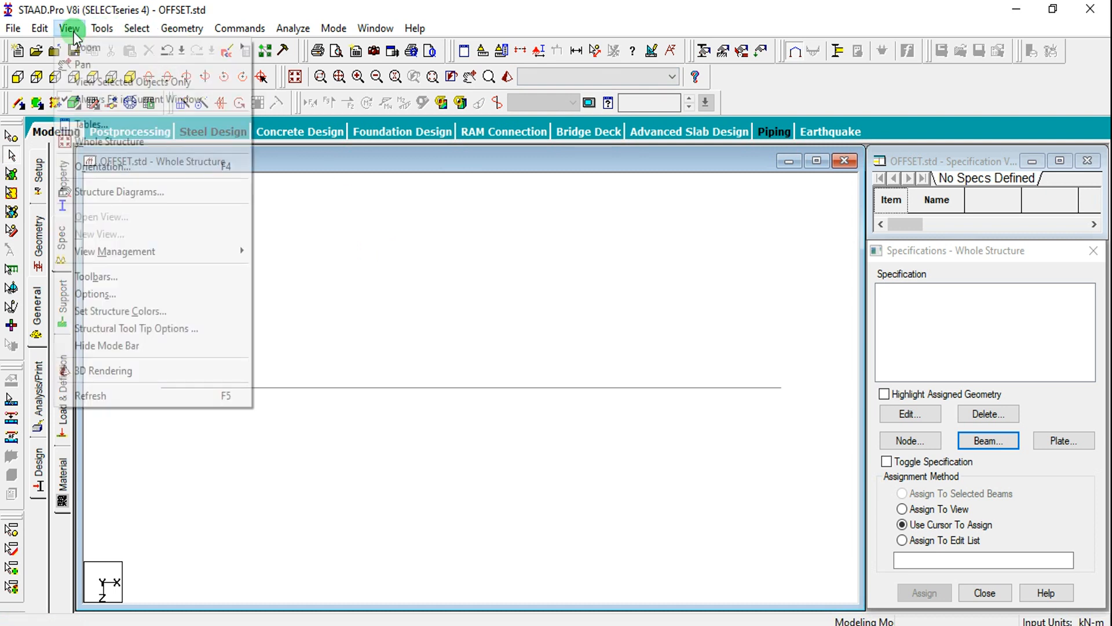
left_click(110, 191)
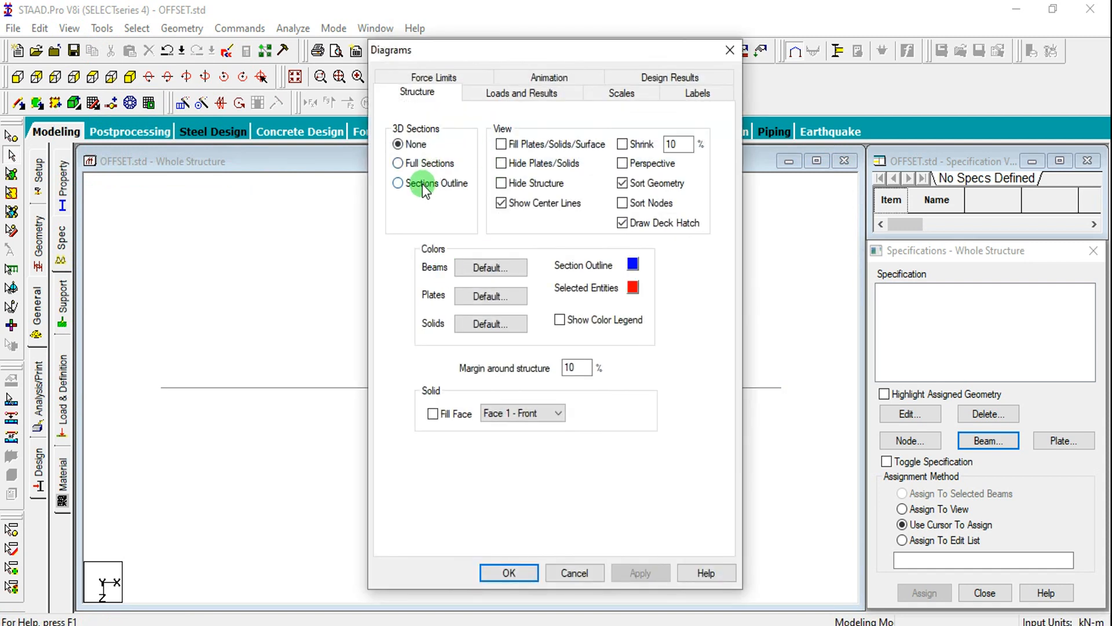
left_click(425, 184)
left_click(640, 572)
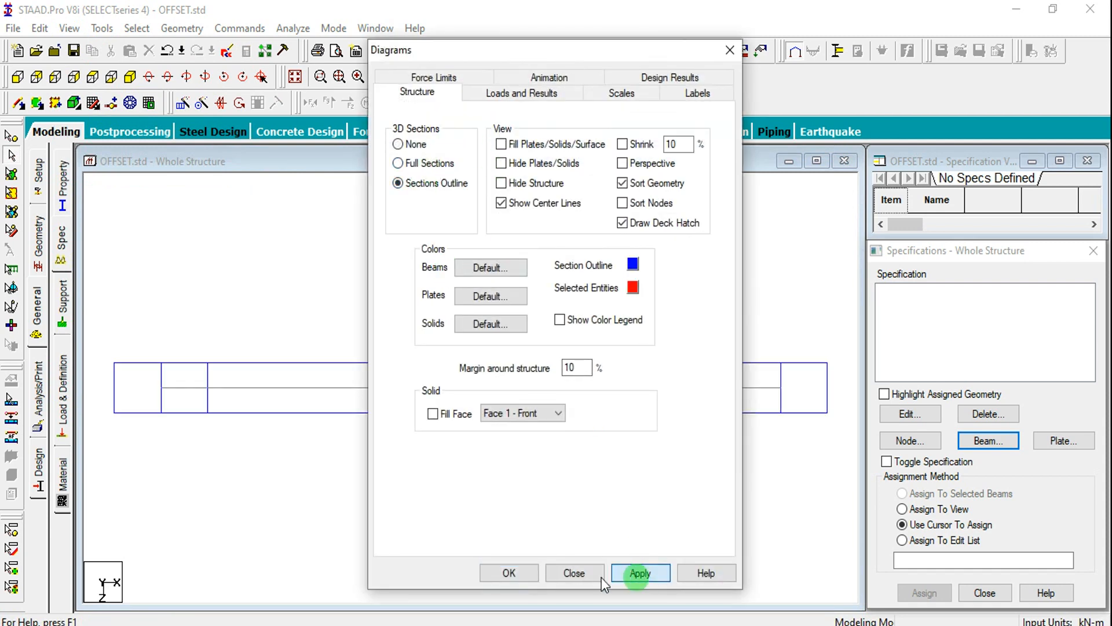
left_click(509, 572)
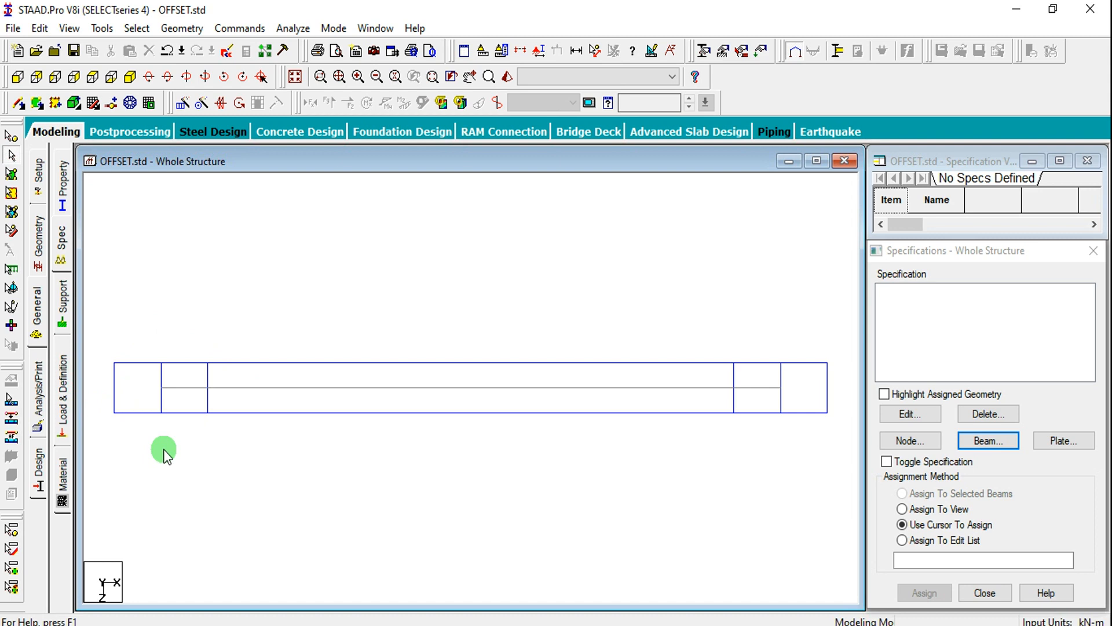
- Assign a global member offset of -0.225 m in X to the start of the top beam
left_click(286, 387)
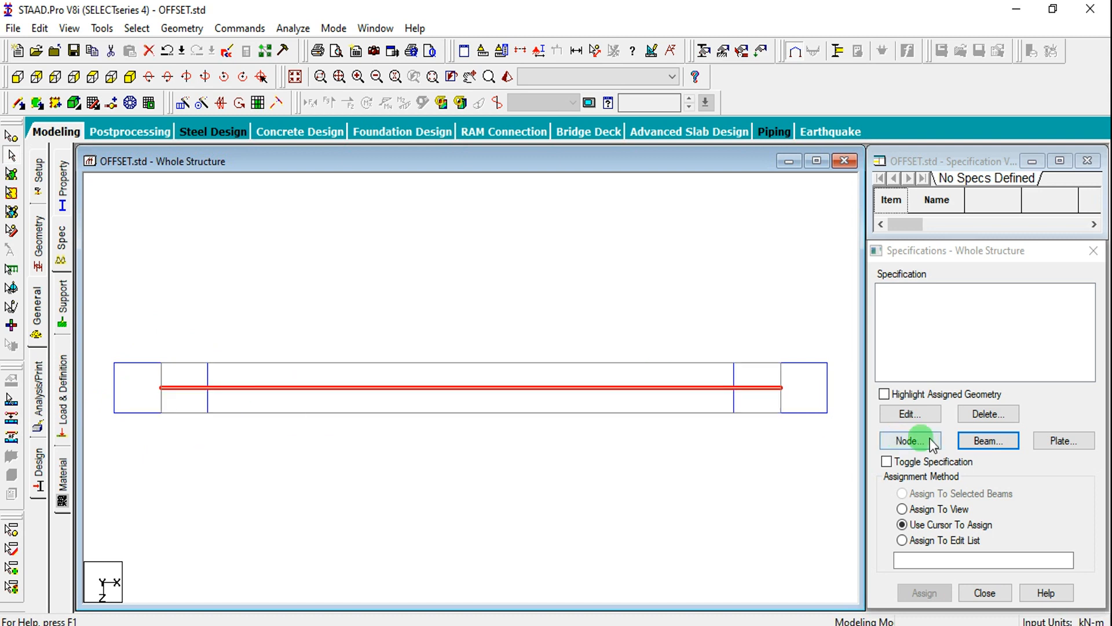
left_click(962, 443)
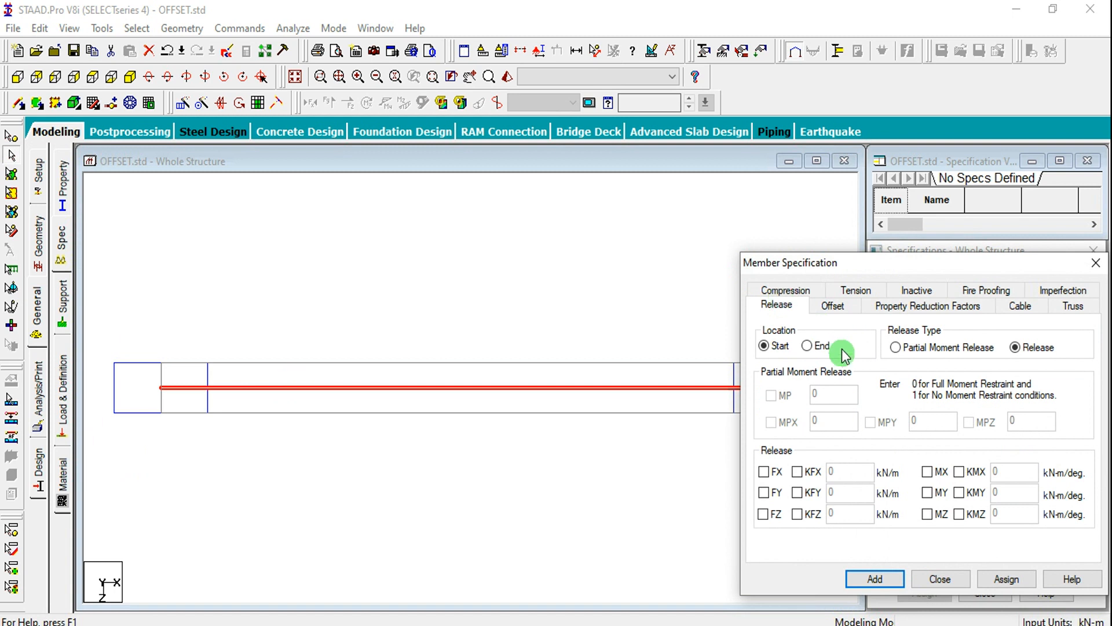
left_click(833, 305)
left_click(892, 404)
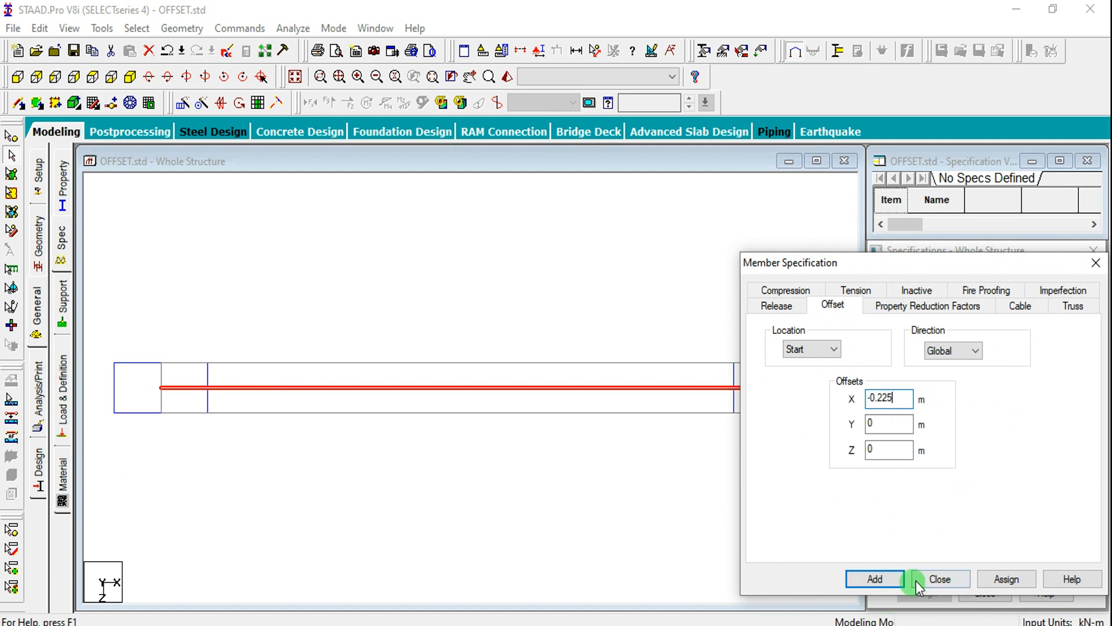
left_click(988, 580)
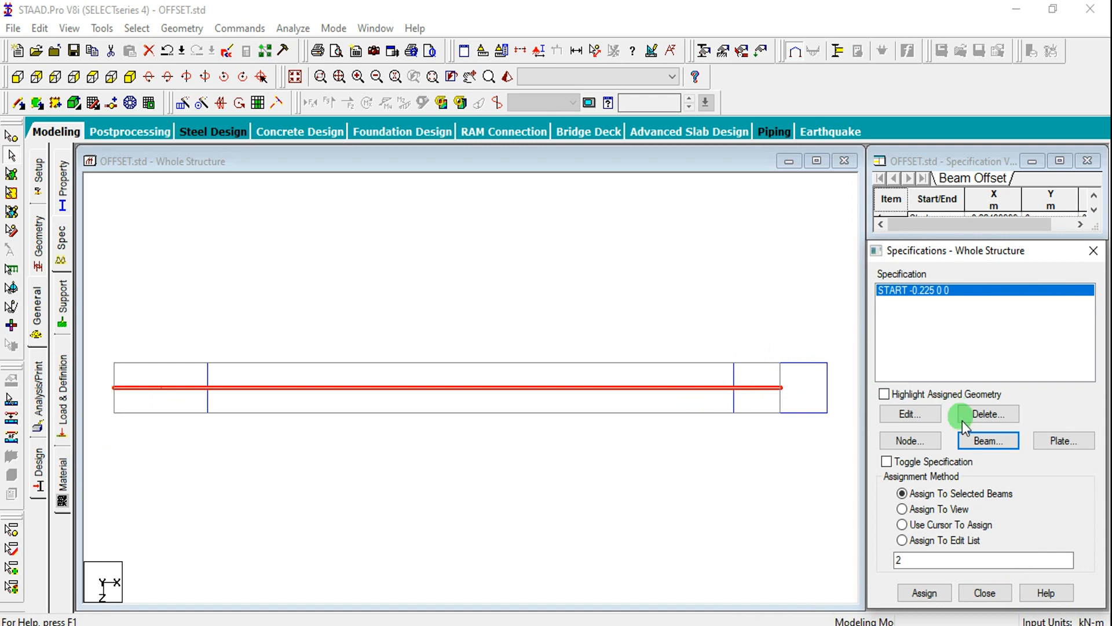
- Assign a global member offset of 0.225 m in X to the end of the top beam
left_click(977, 444)
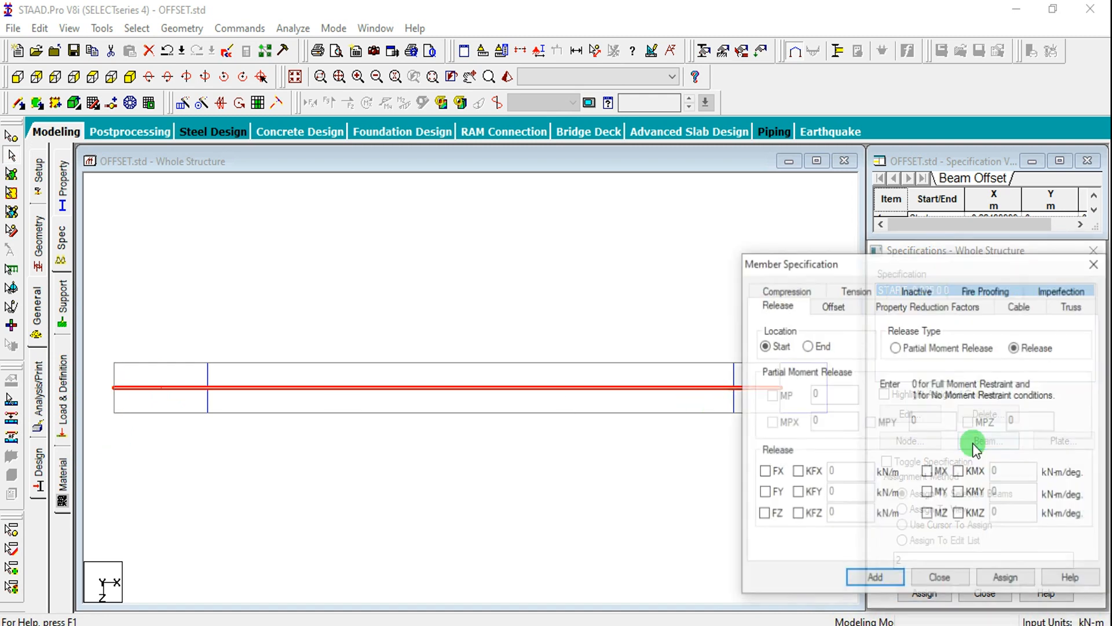
left_click(834, 305)
left_click(828, 348)
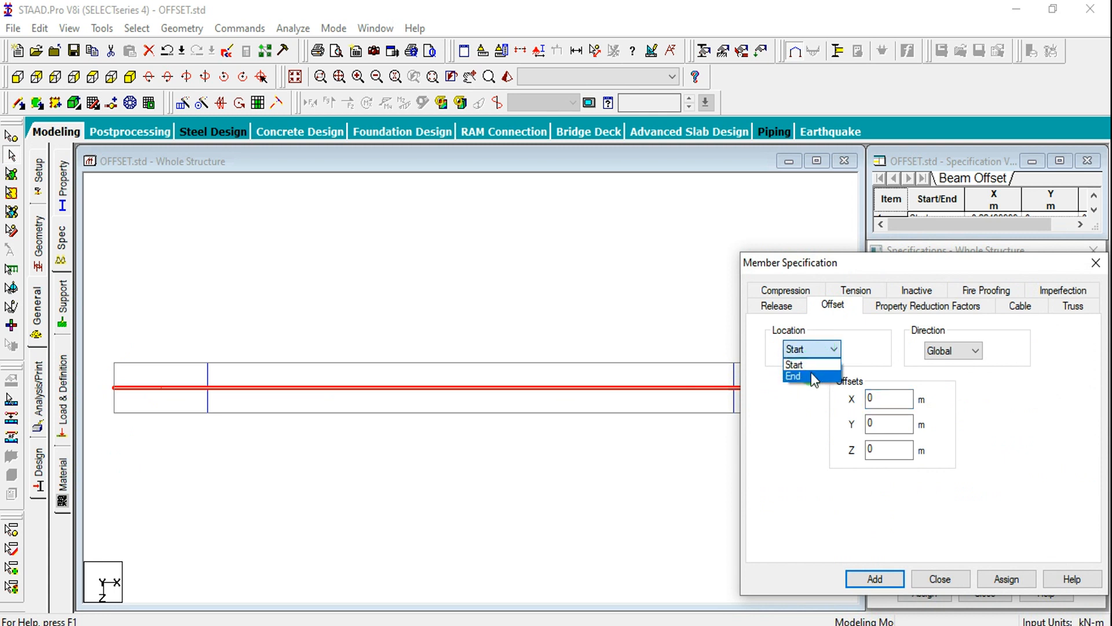
left_click(808, 364)
double_click(877, 450)
double_click(873, 397)
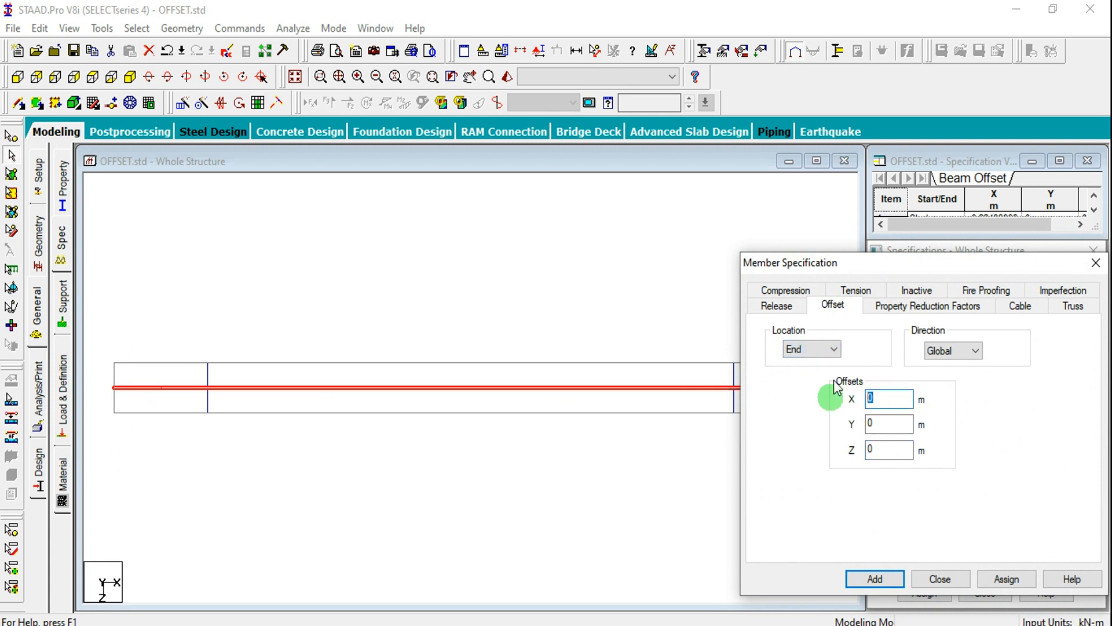
left_click_drag(889, 262, 939, 249)
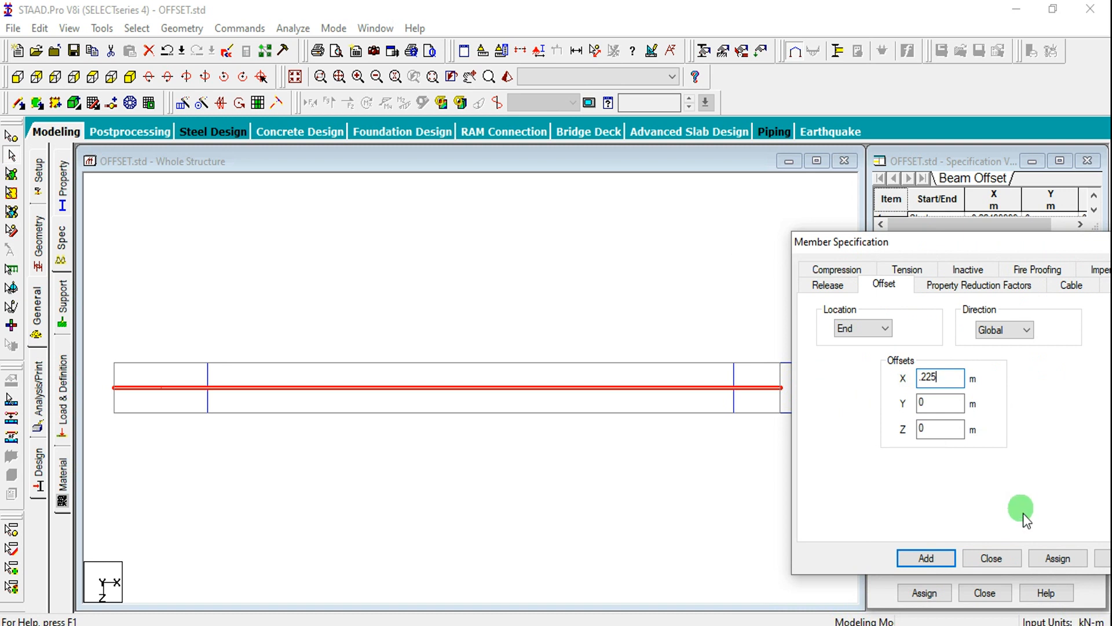
left_click(1052, 557)
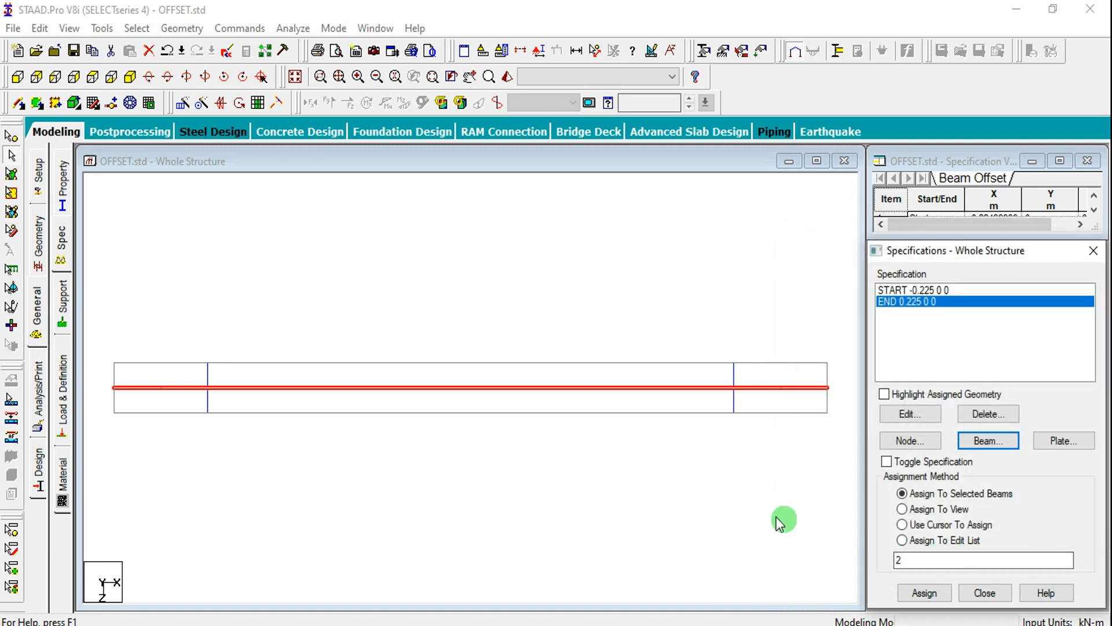
- Clear the beam selection and examine the beam-column joints in a rotated 3D rendering of the frame
left_click(779, 521)
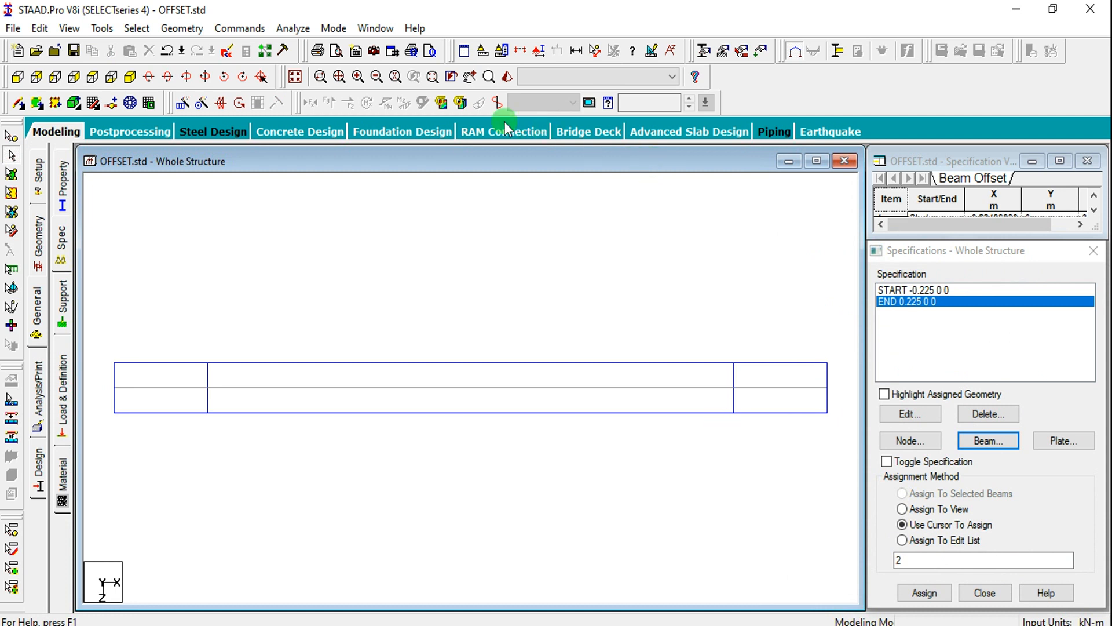
left_click(506, 77)
left_click_drag(579, 368, 409, 336)
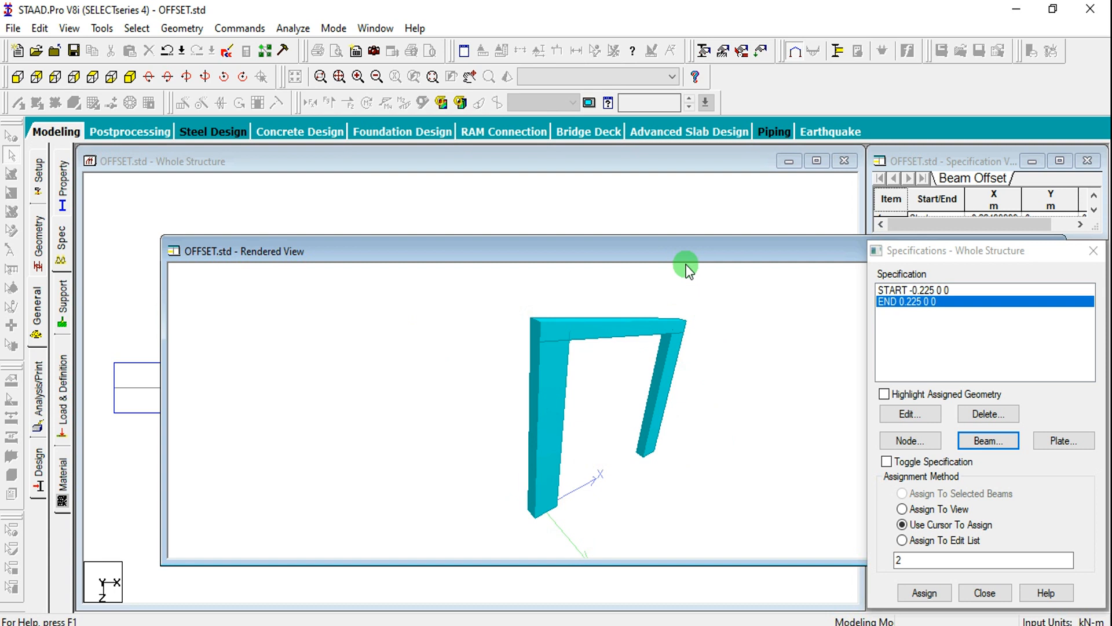
left_click_drag(673, 255, 586, 276)
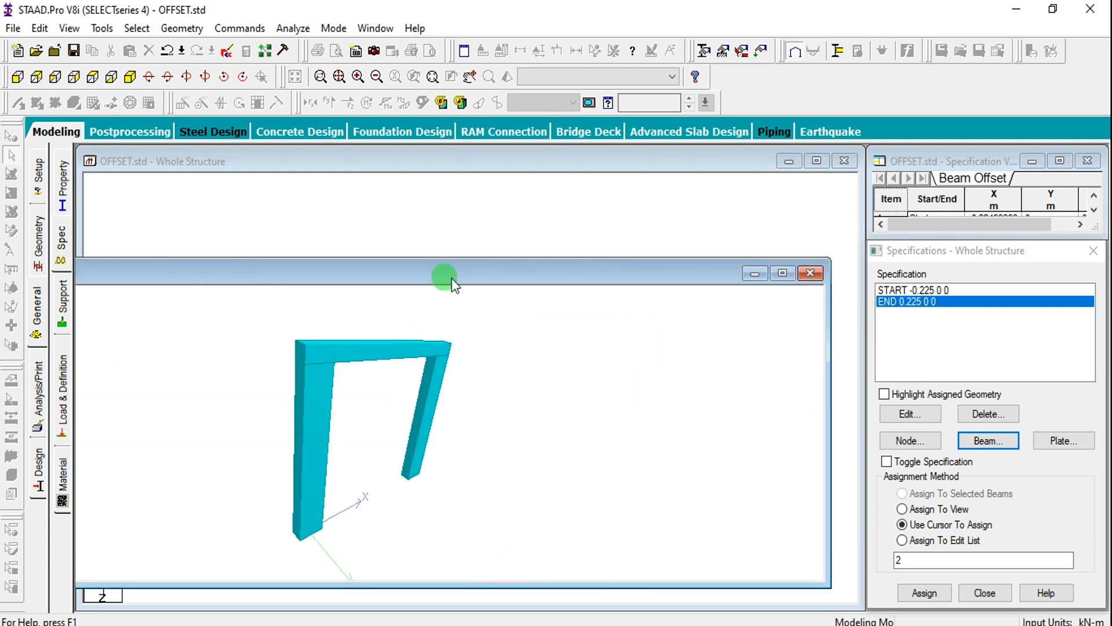
left_click(810, 274)
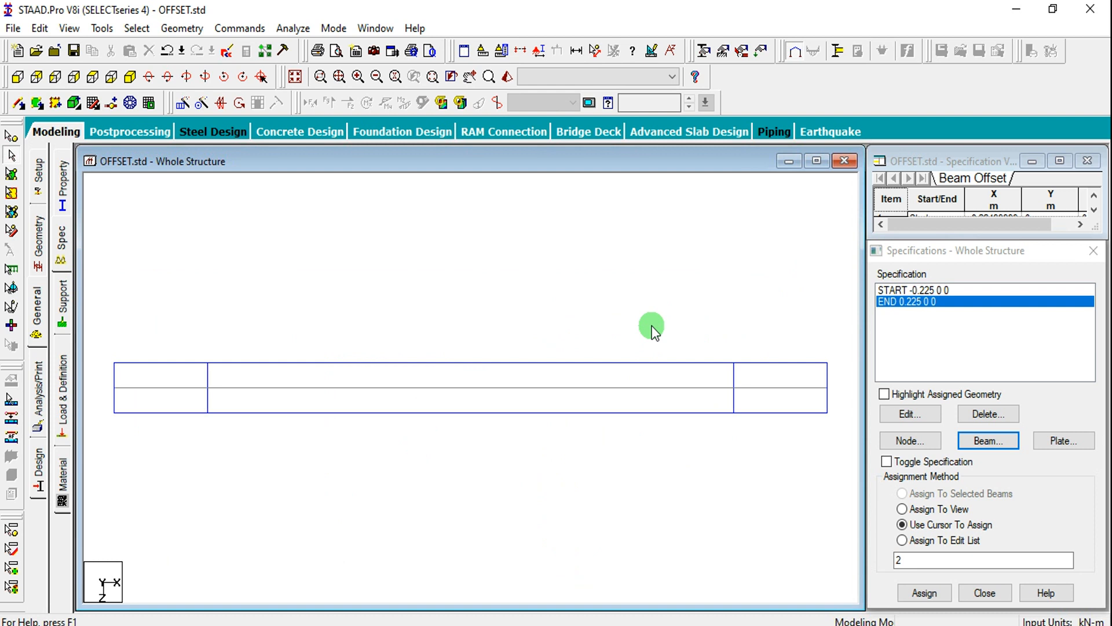
- Select all members of the frame in isometric view and save the modified structure
left_click(125, 78)
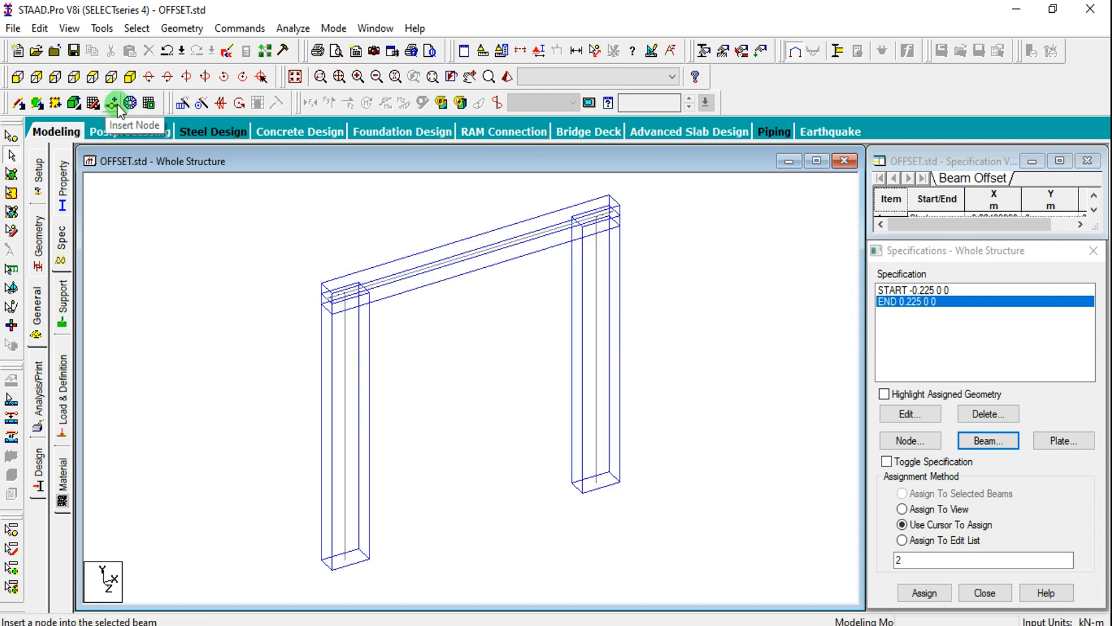
left_click_drag(276, 218, 698, 560)
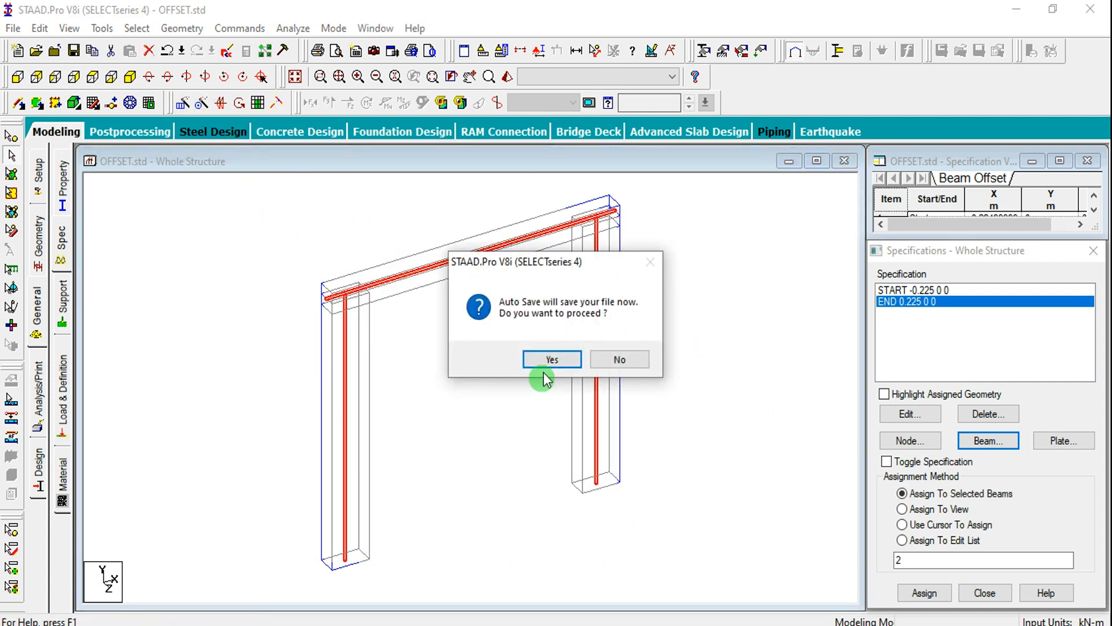
left_click(548, 354)
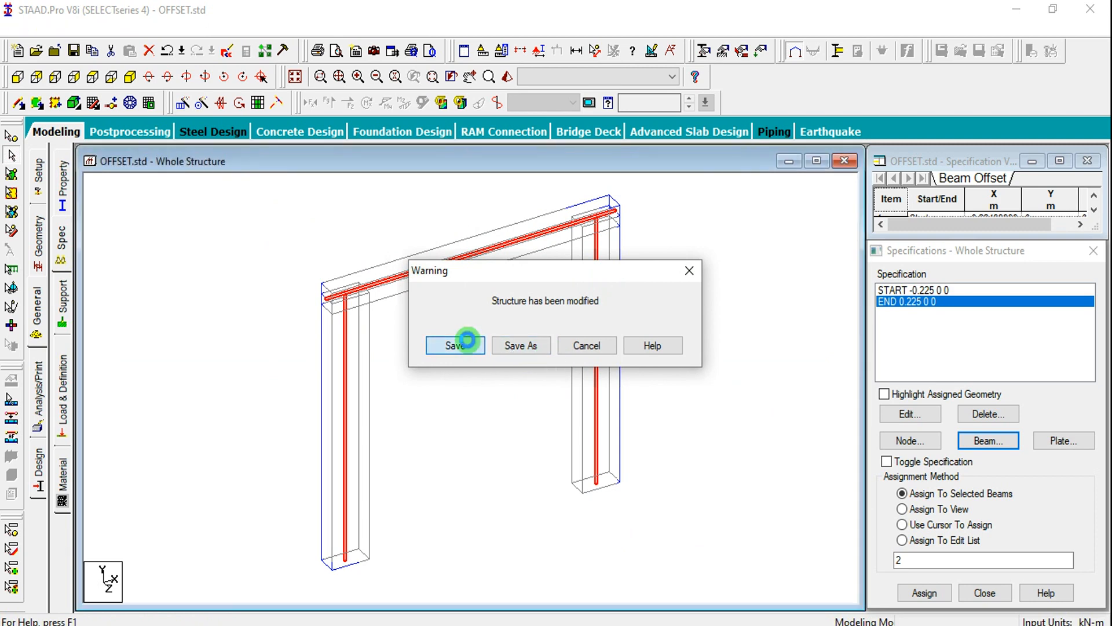
left_click(468, 343)
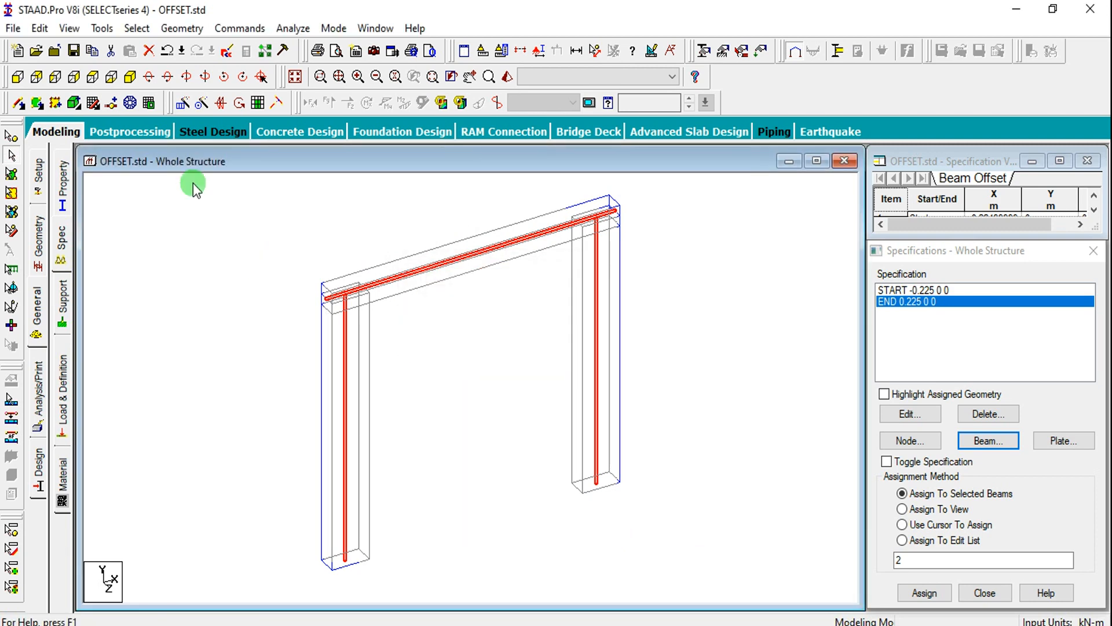
- Repeat the frame once along global Z at 3 m spacing with linked steps and an open base, and view it from above
left_click(182, 104)
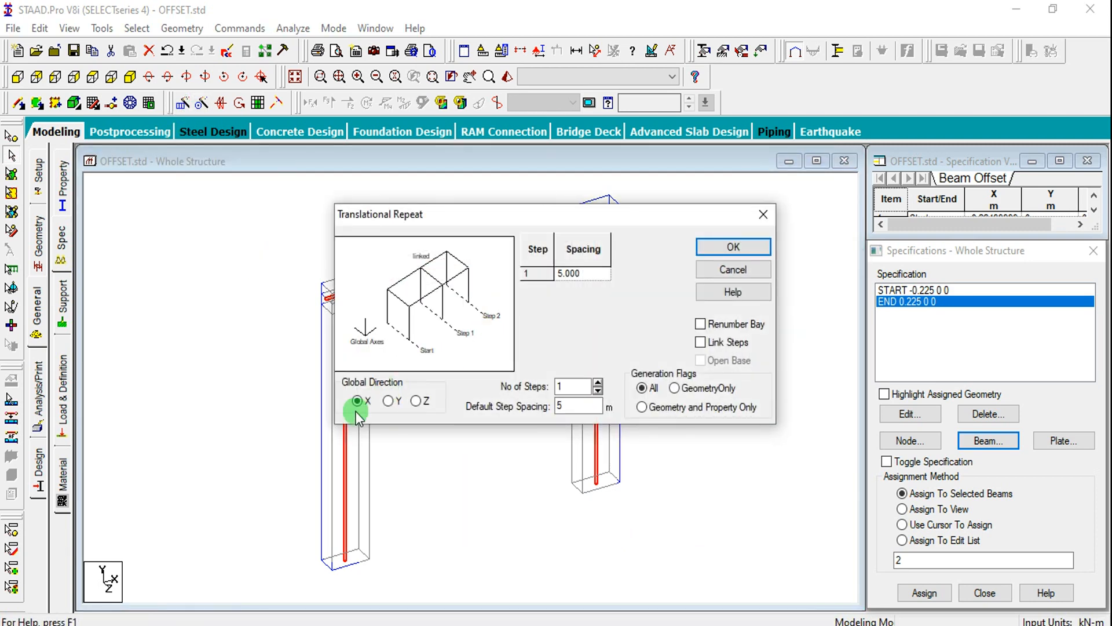
left_click(416, 401)
double_click(566, 405)
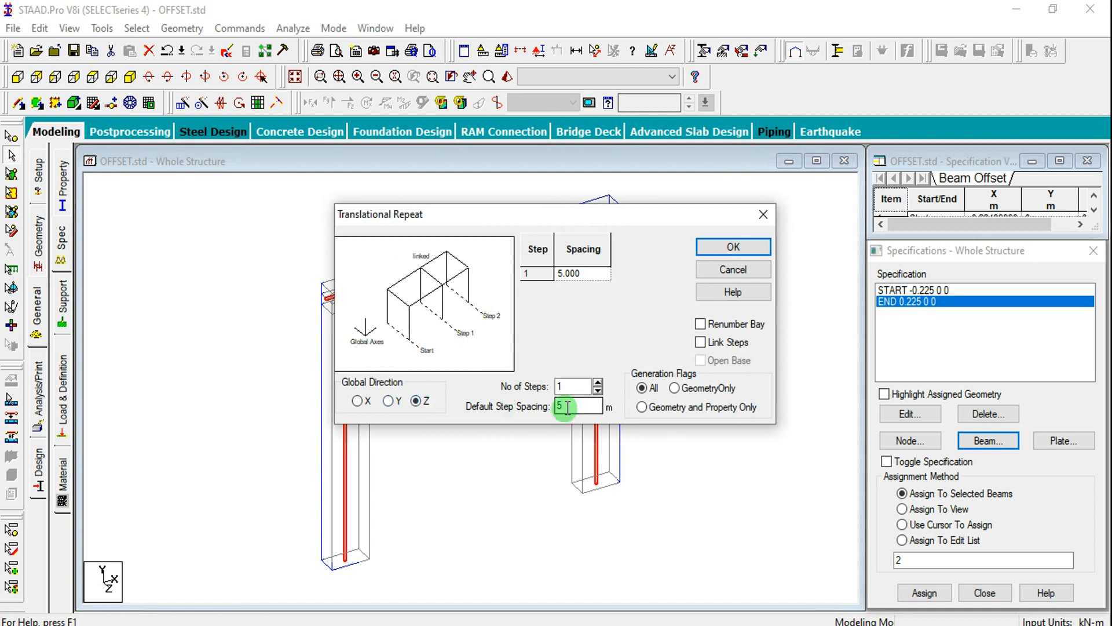
type("3")
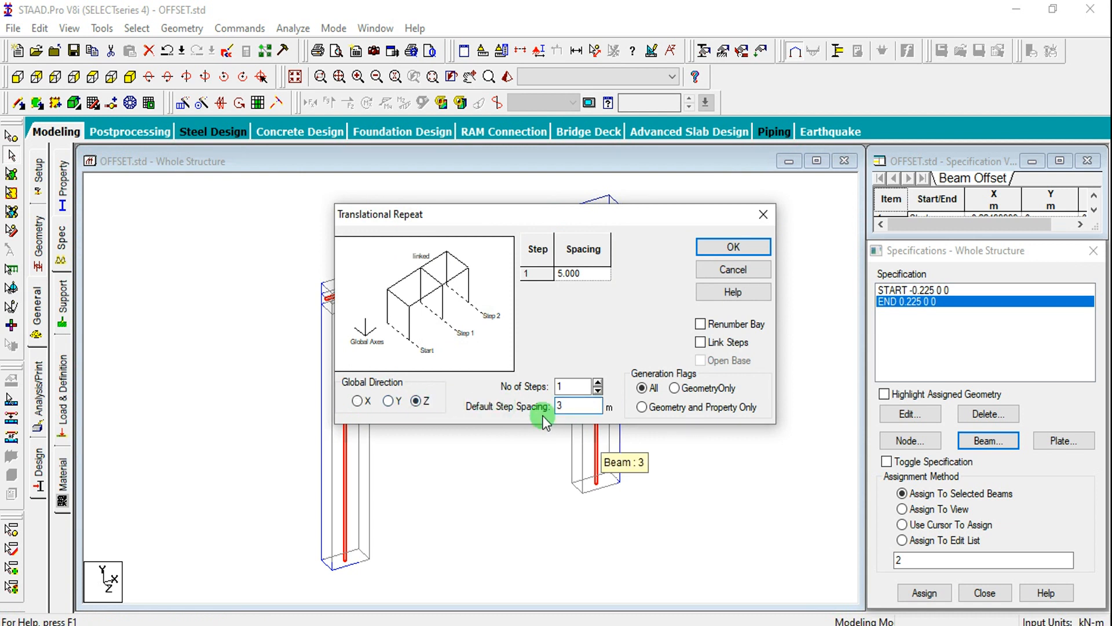
left_click(701, 343)
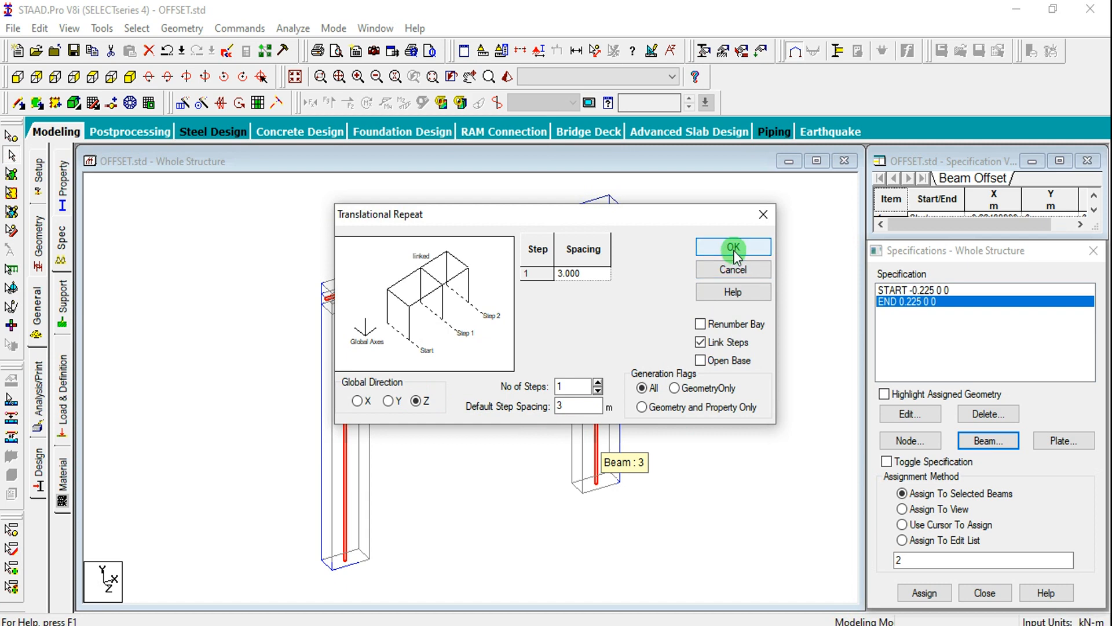
left_click(702, 360)
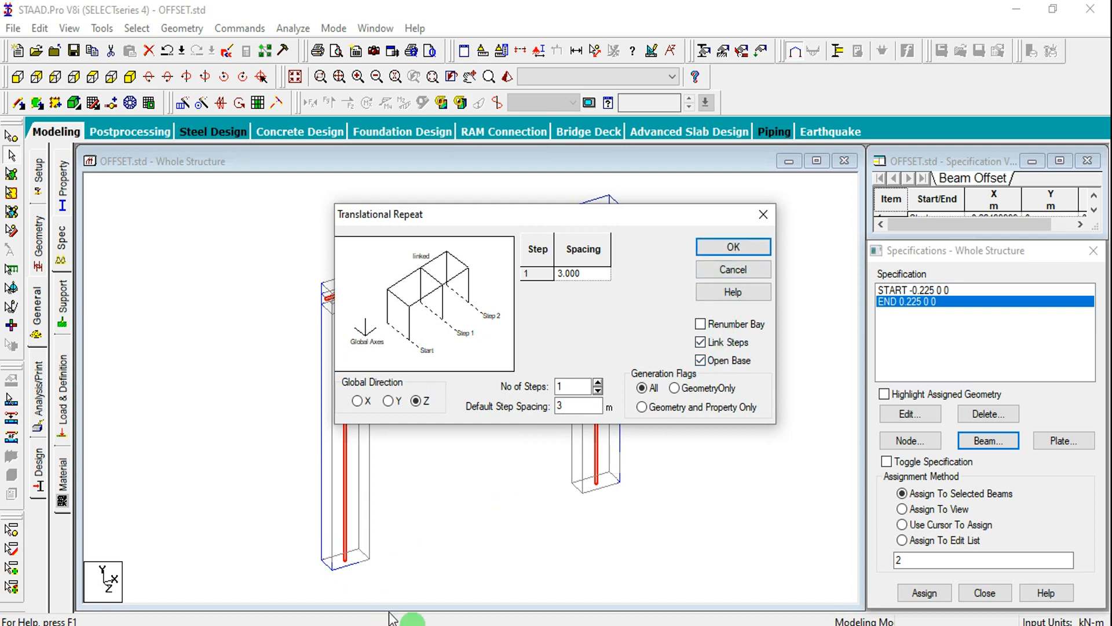
left_click(738, 248)
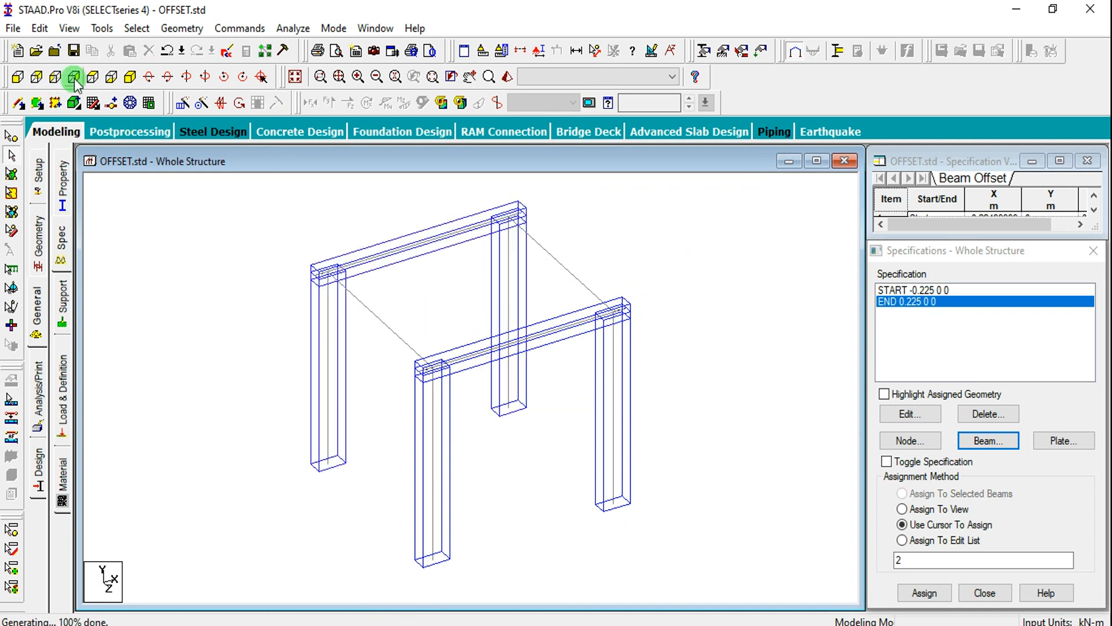
left_click(92, 77)
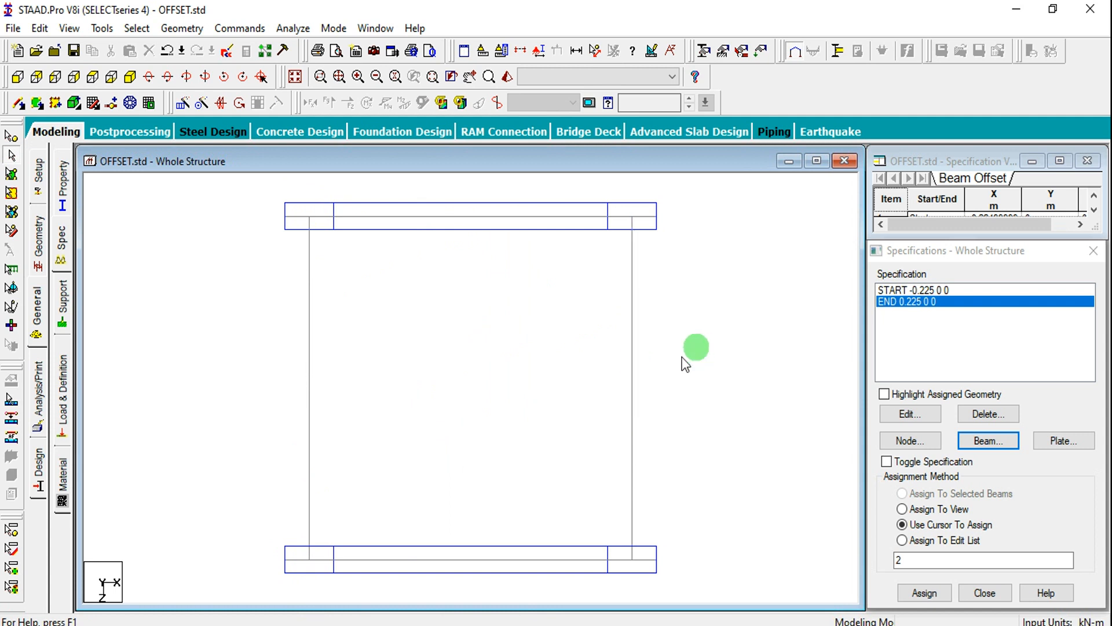
left_click(631, 405)
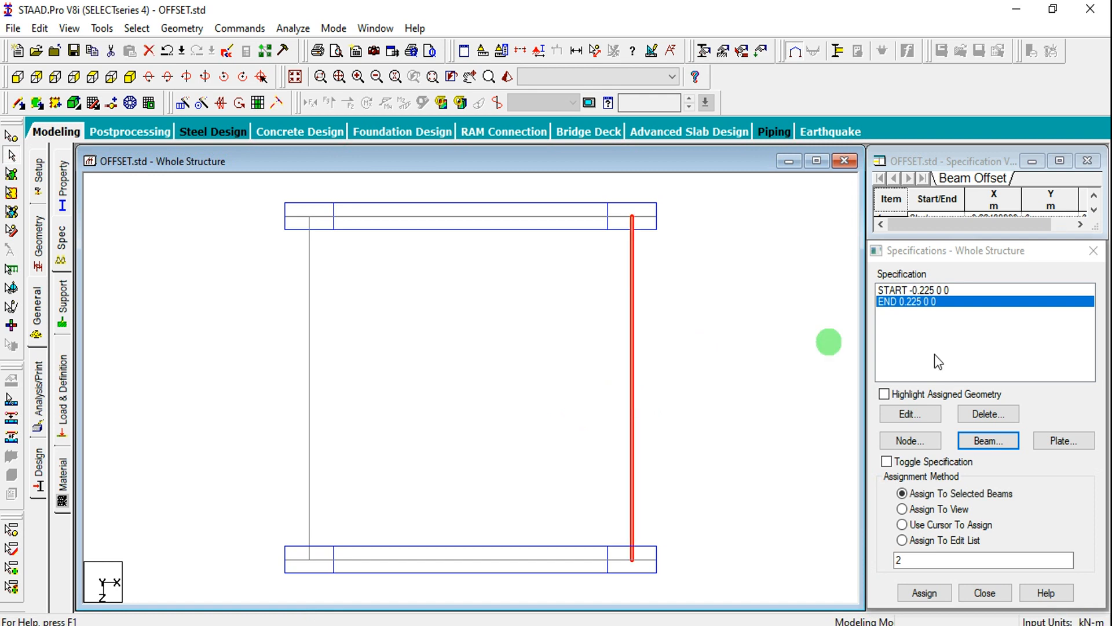
left_click(987, 441)
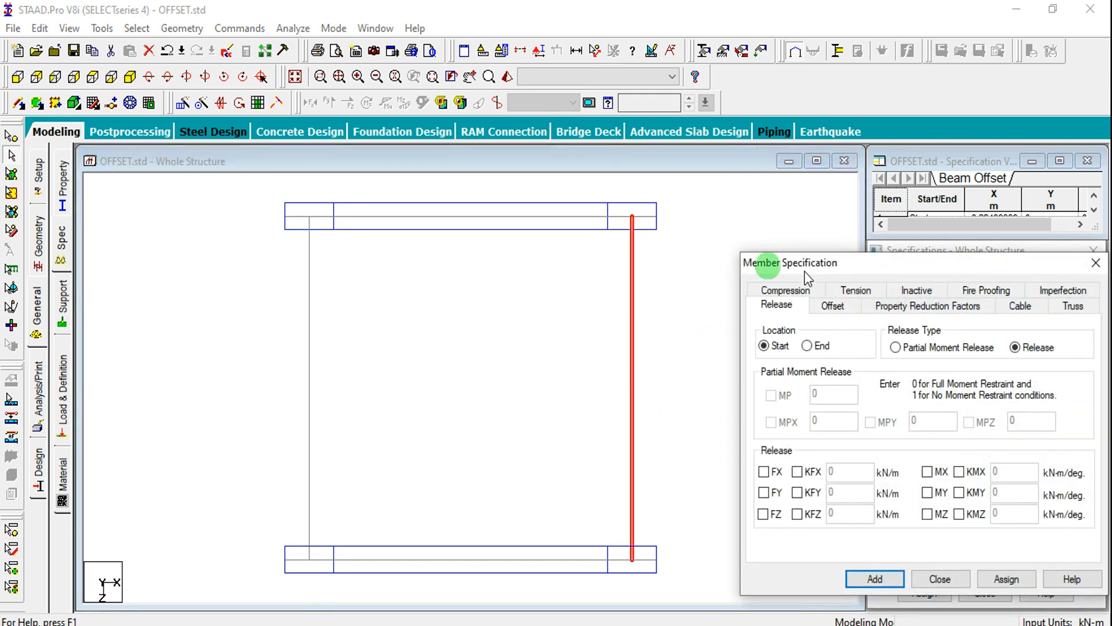
left_click(833, 306)
left_click(806, 349)
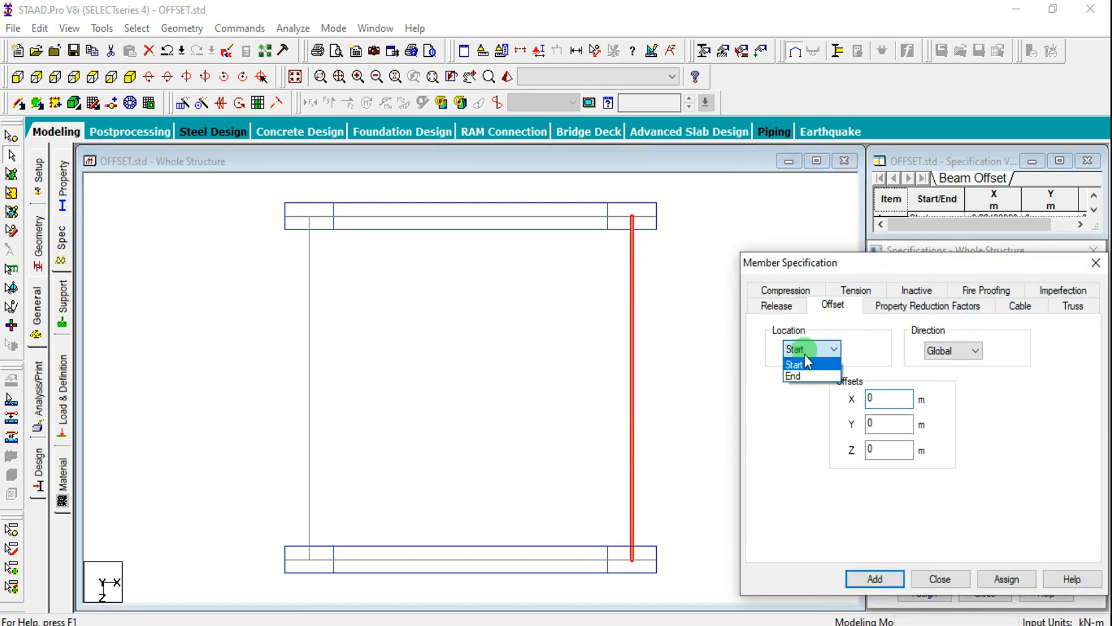
left_click(670, 362)
left_click(998, 553)
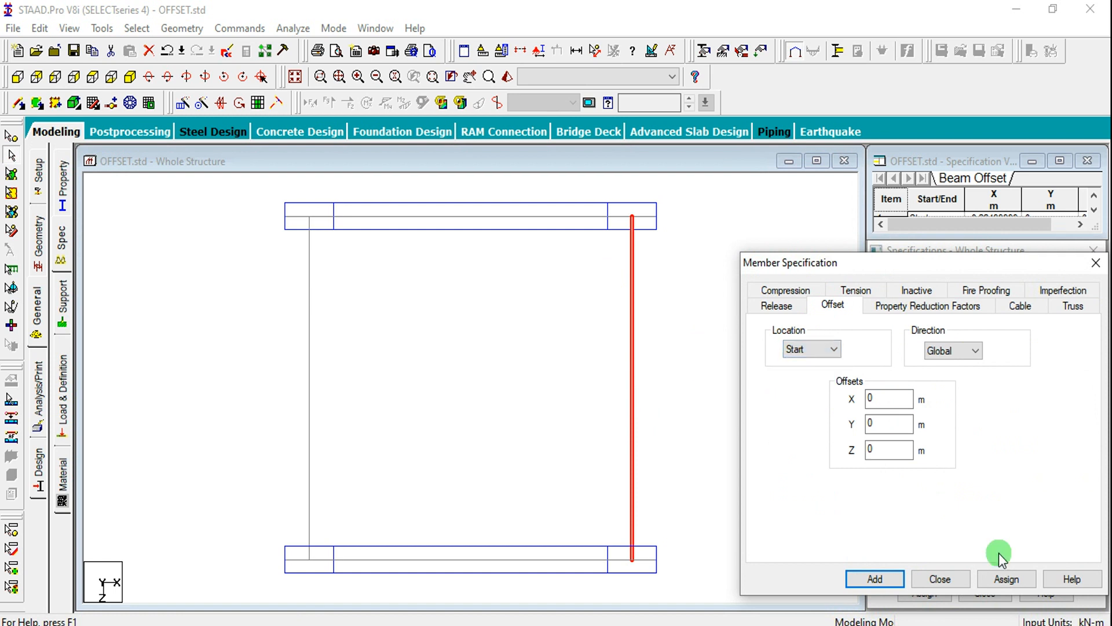
left_click(949, 577)
left_click(632, 434)
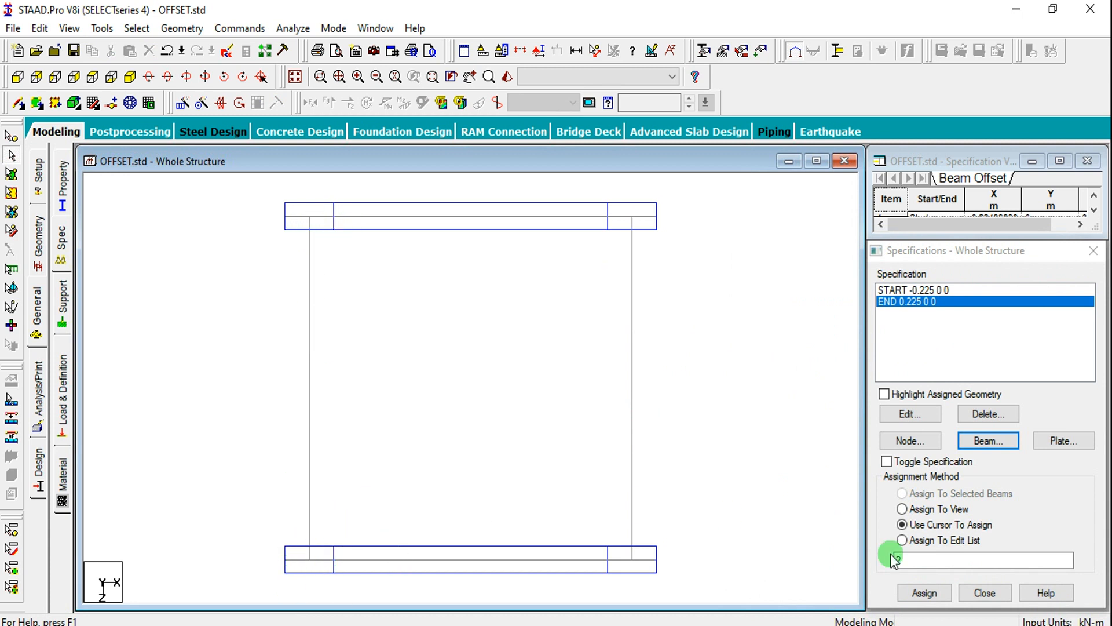
- Select both beams linking the two frames and assign them a global start offset of -0.115 m in Z
left_click(634, 372)
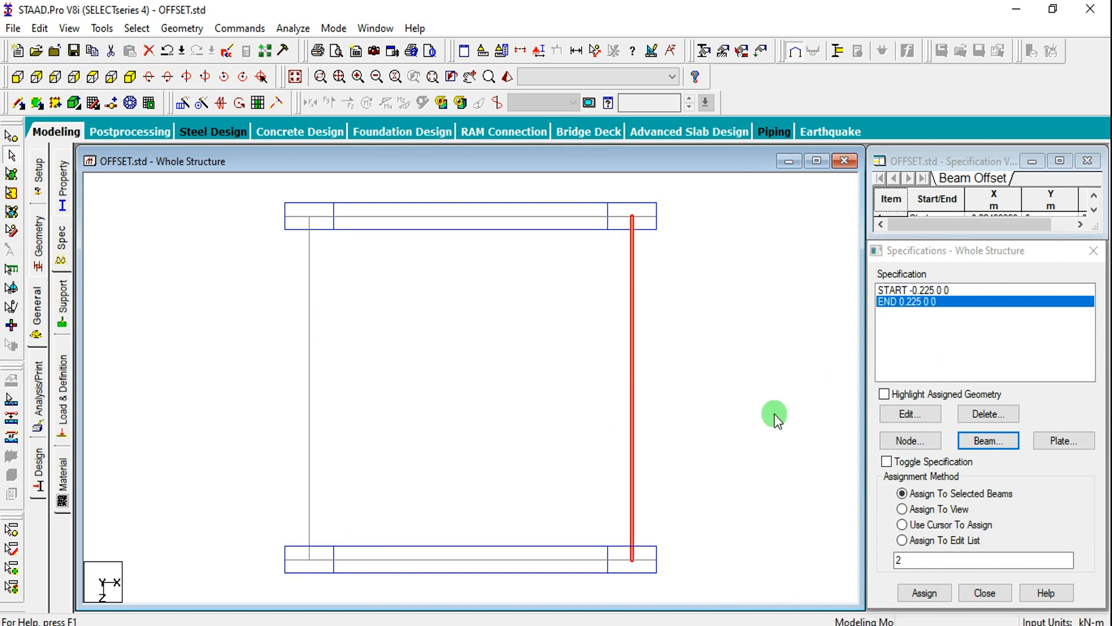
left_click(631, 385)
left_click(306, 365, "ctrl")
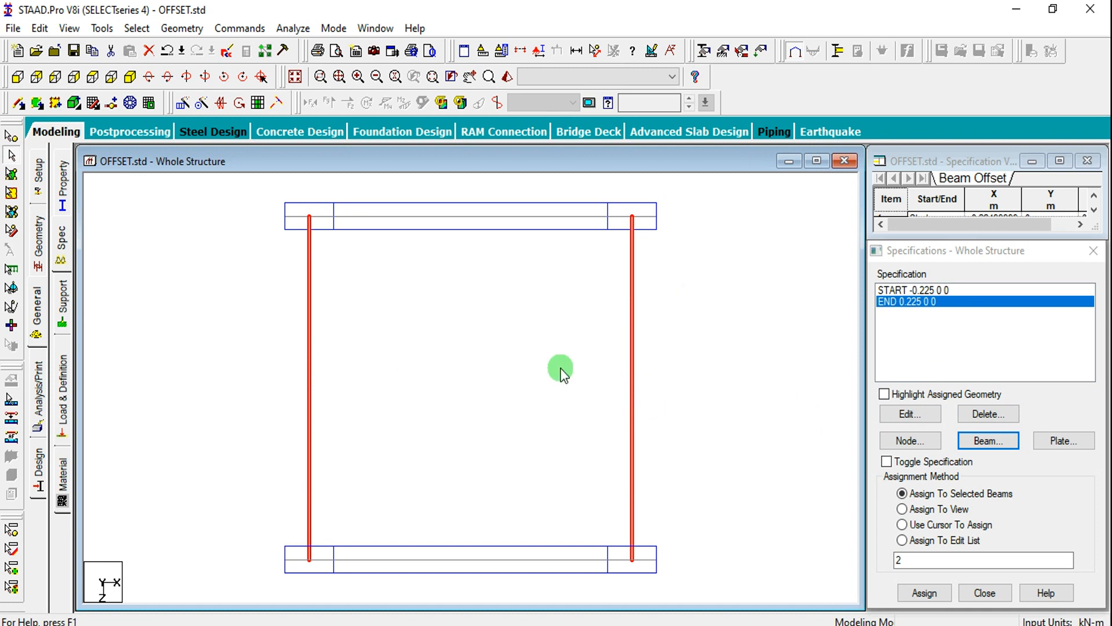
left_click(987, 440)
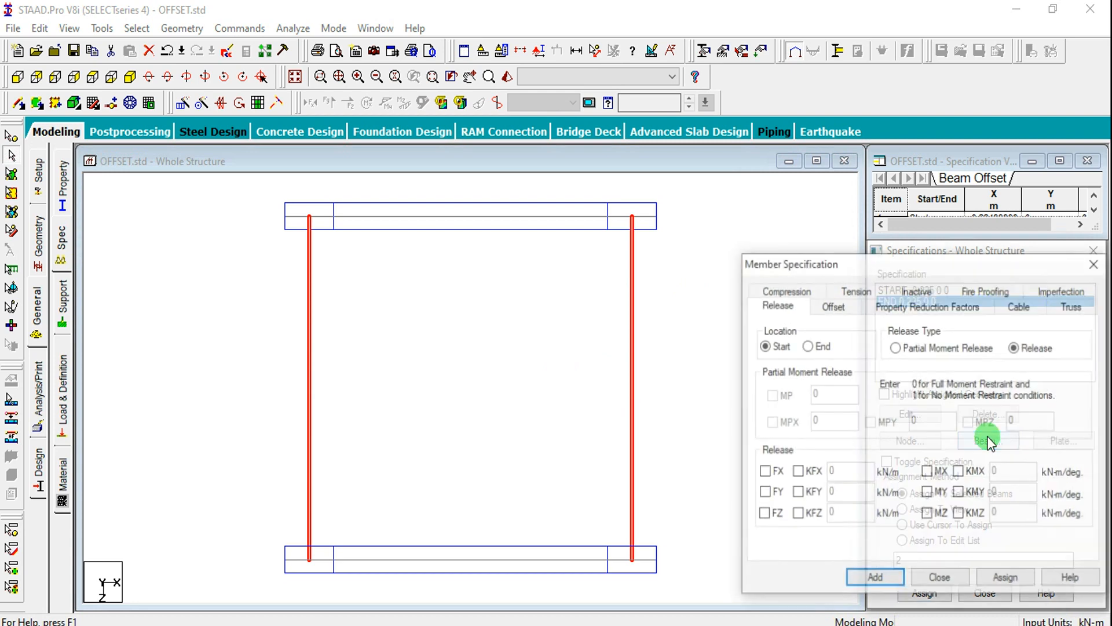
left_click(833, 303)
left_click(881, 426)
left_click(886, 450)
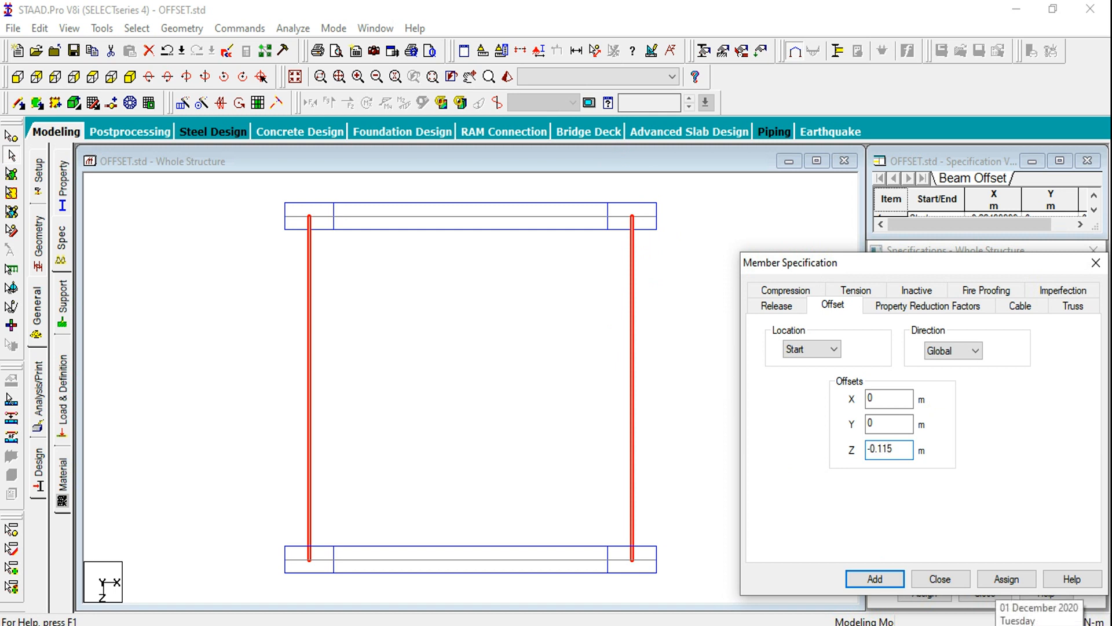
left_click(991, 578)
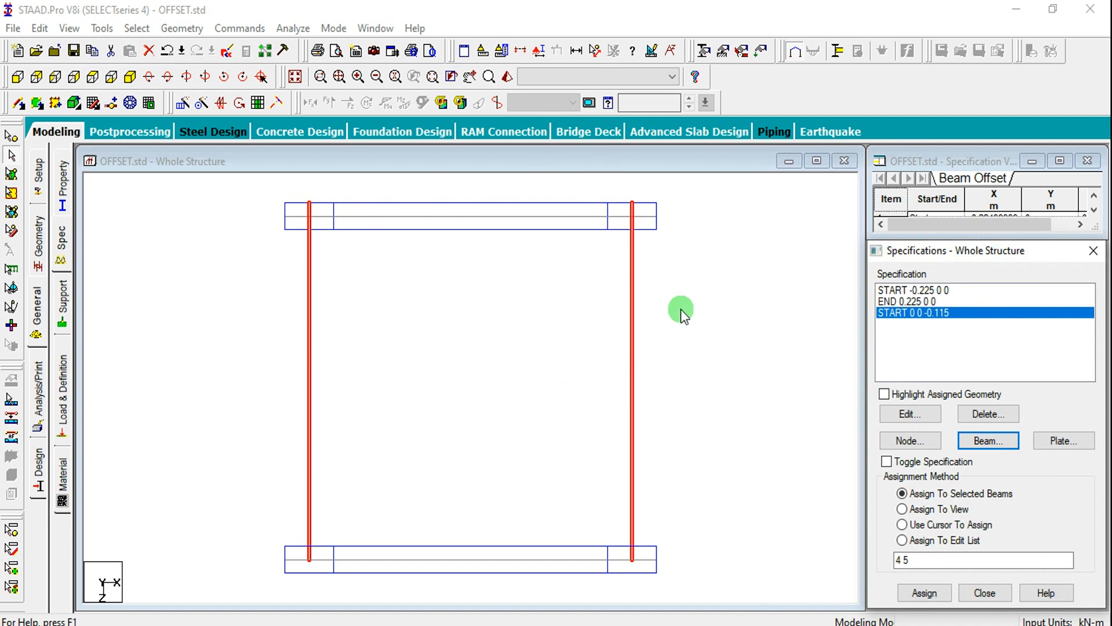
- Assign both linking beams a global end offset of 0.115 m in Z and clear the selection
left_click(975, 439)
left_click(834, 306)
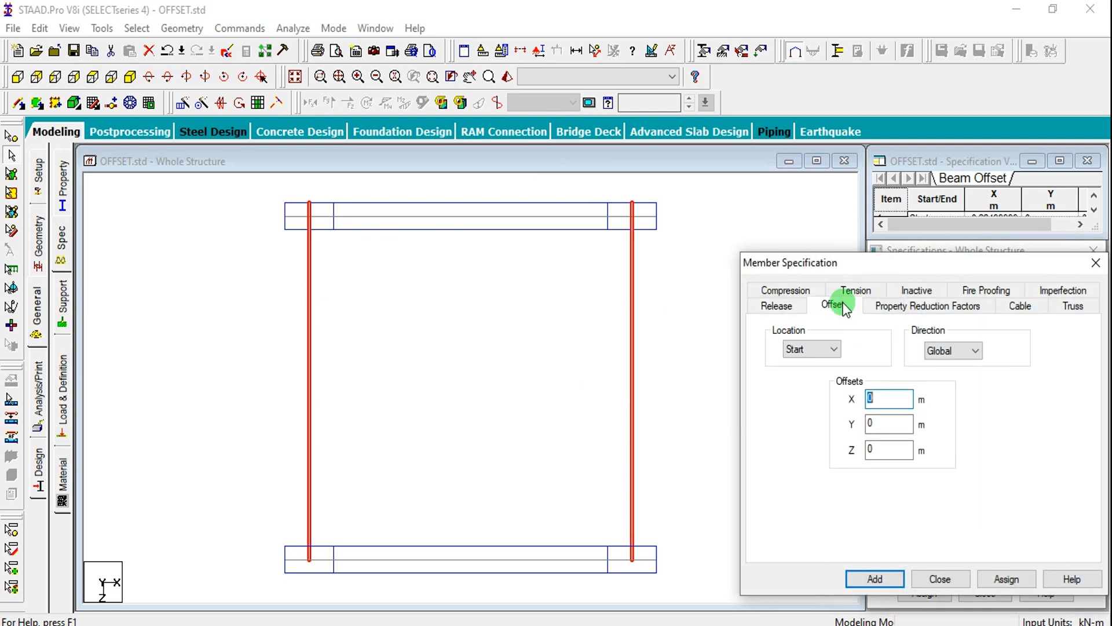
left_click(813, 350)
left_click(811, 374)
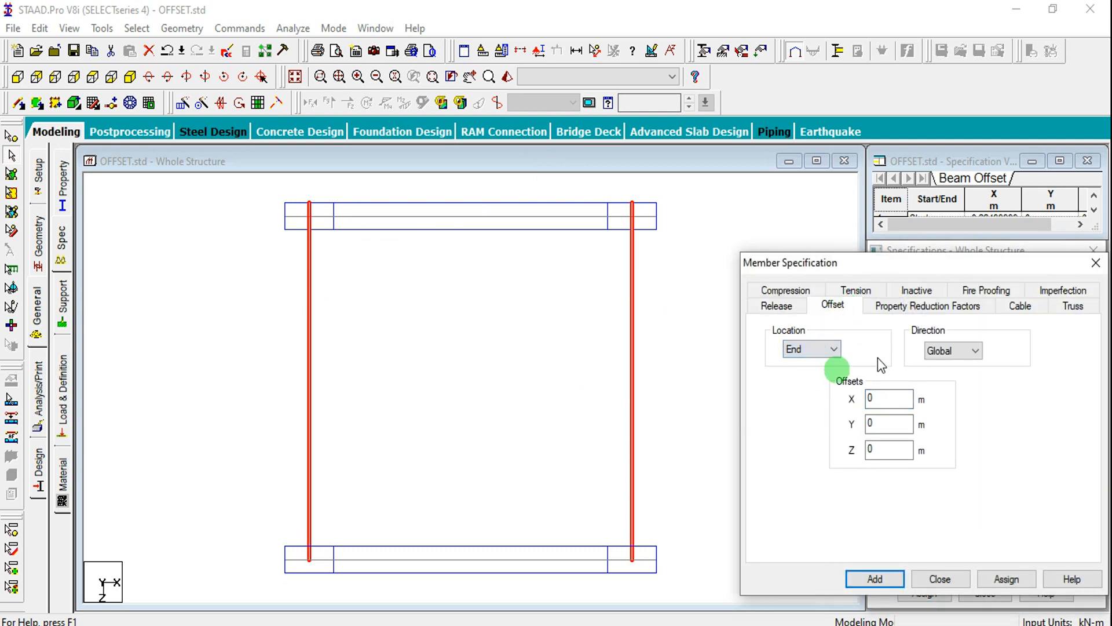
left_click_drag(881, 451, 775, 467)
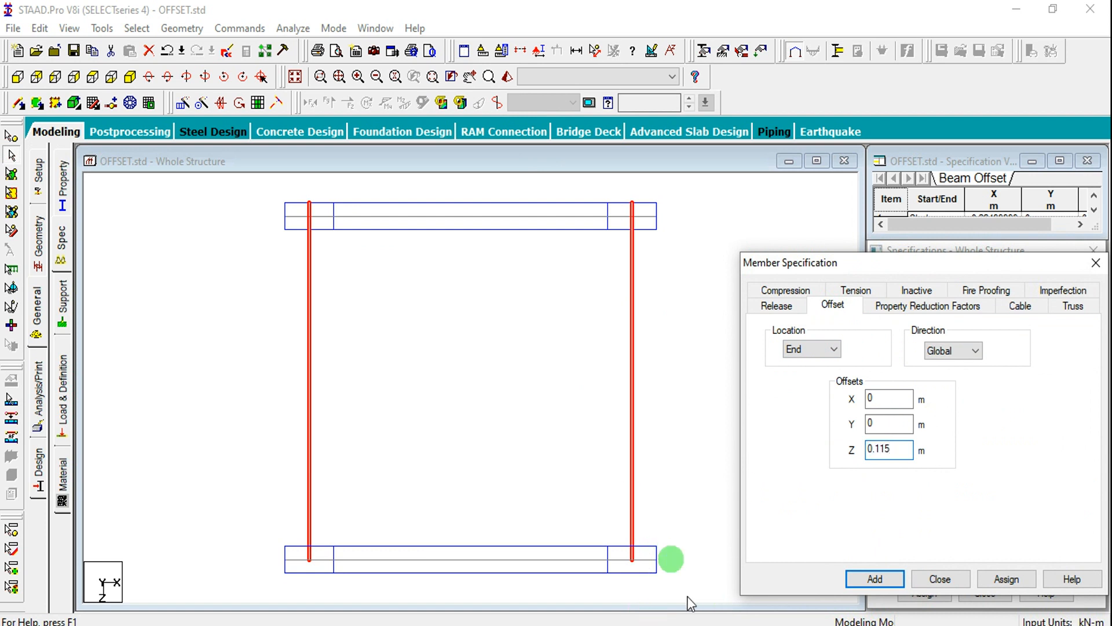
left_click(995, 581)
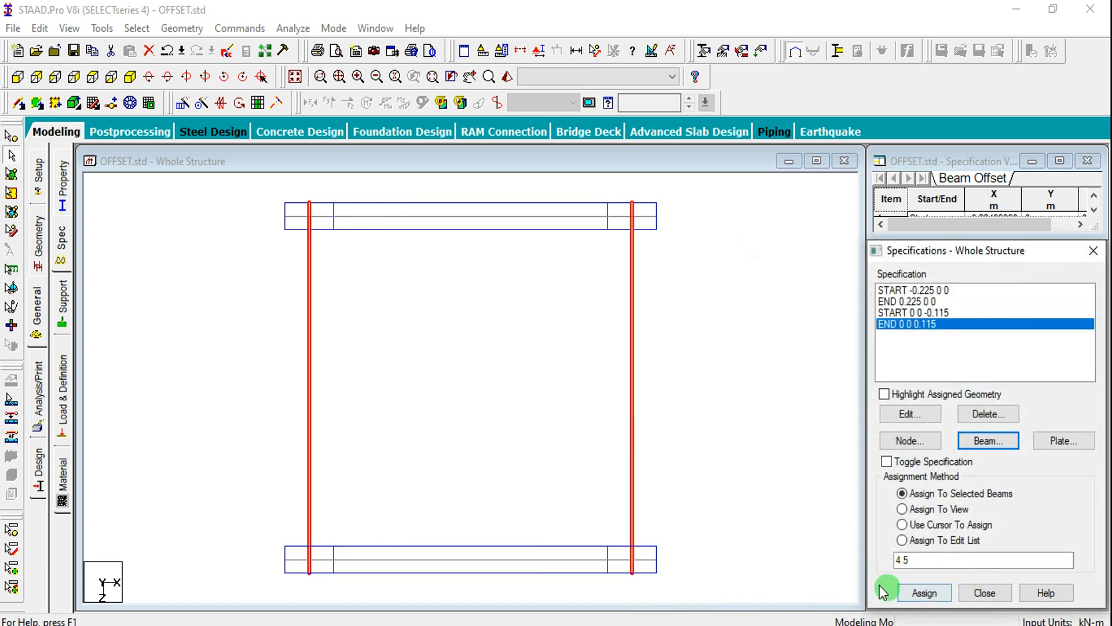
left_click(790, 563)
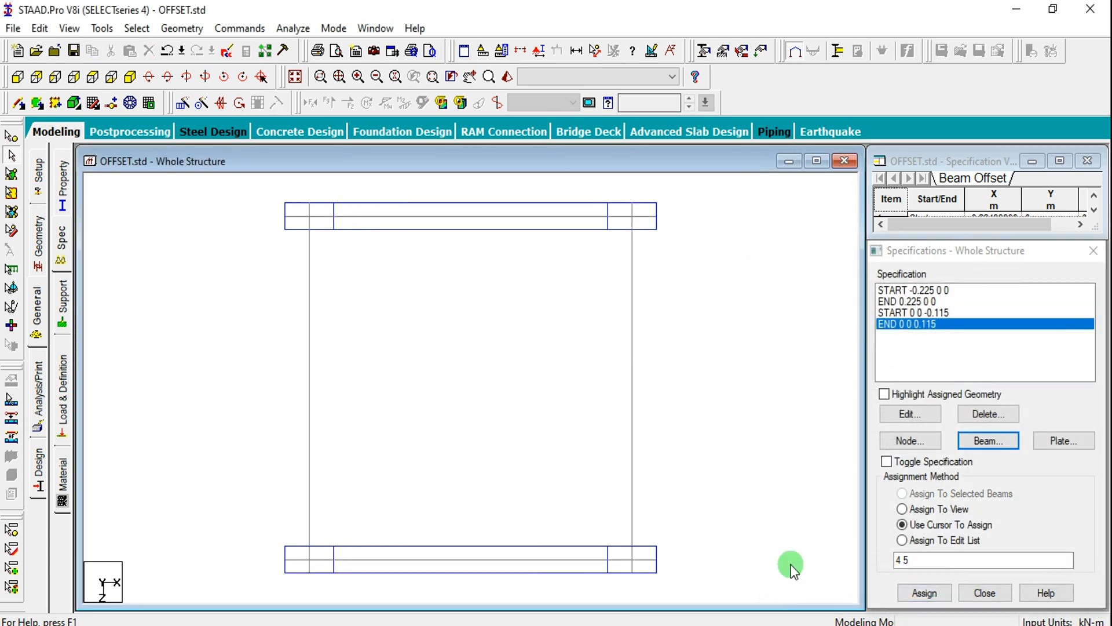
- Examine the beams linking the two frames in a 3D rendering and close it
left_click(506, 75)
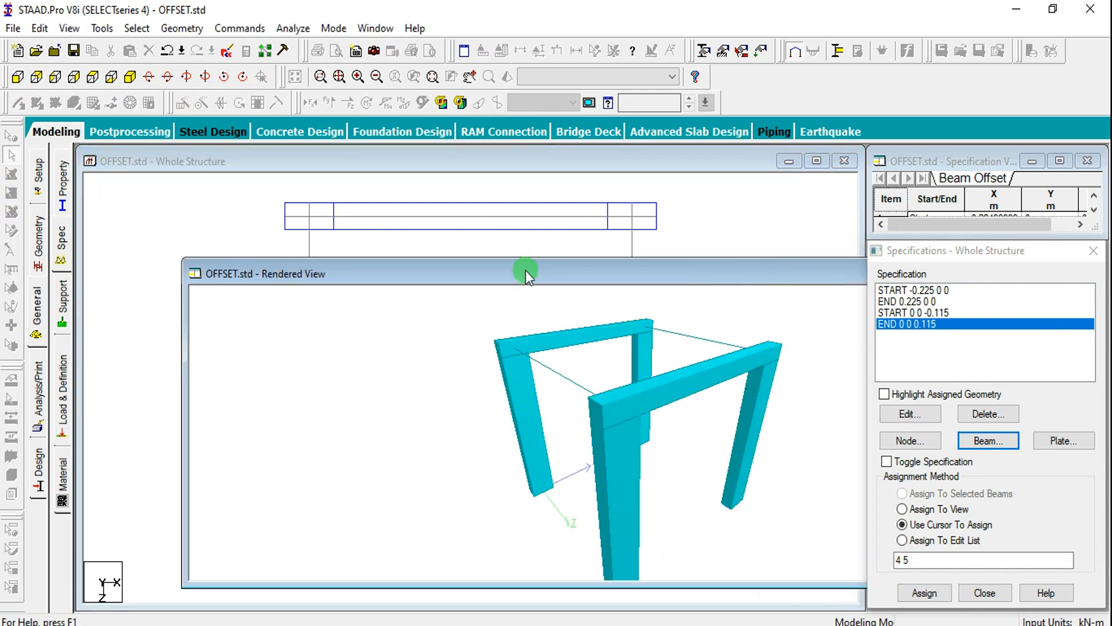
left_click_drag(526, 269, 134, 271)
left_click(674, 269)
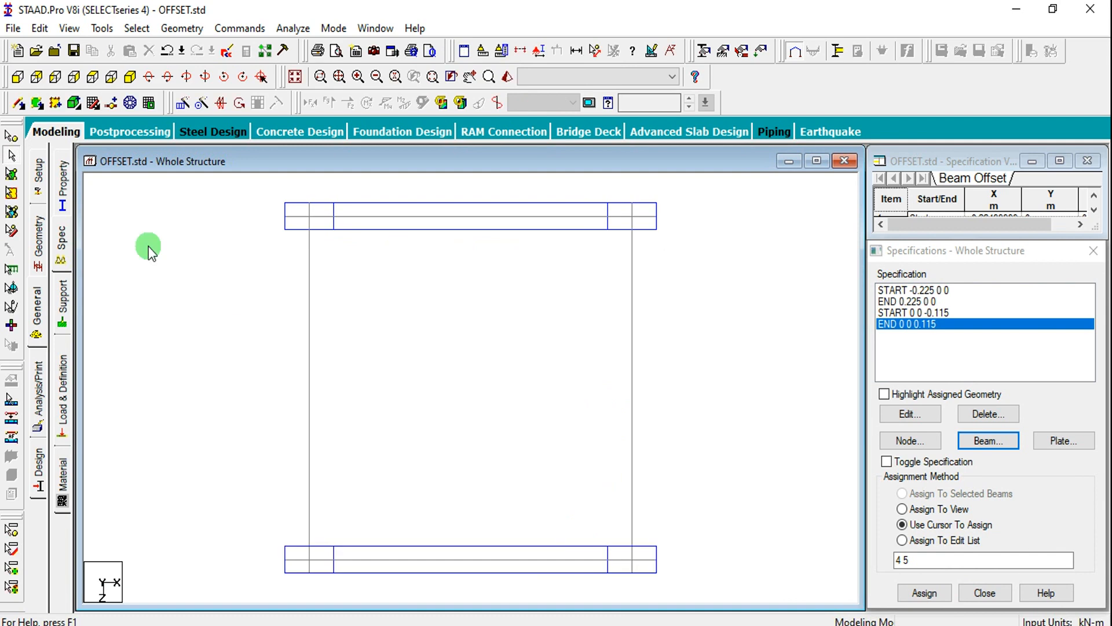
- Assign the Rect 0.23x0.23 concrete section to both beams linking the two frames
left_click(62, 183)
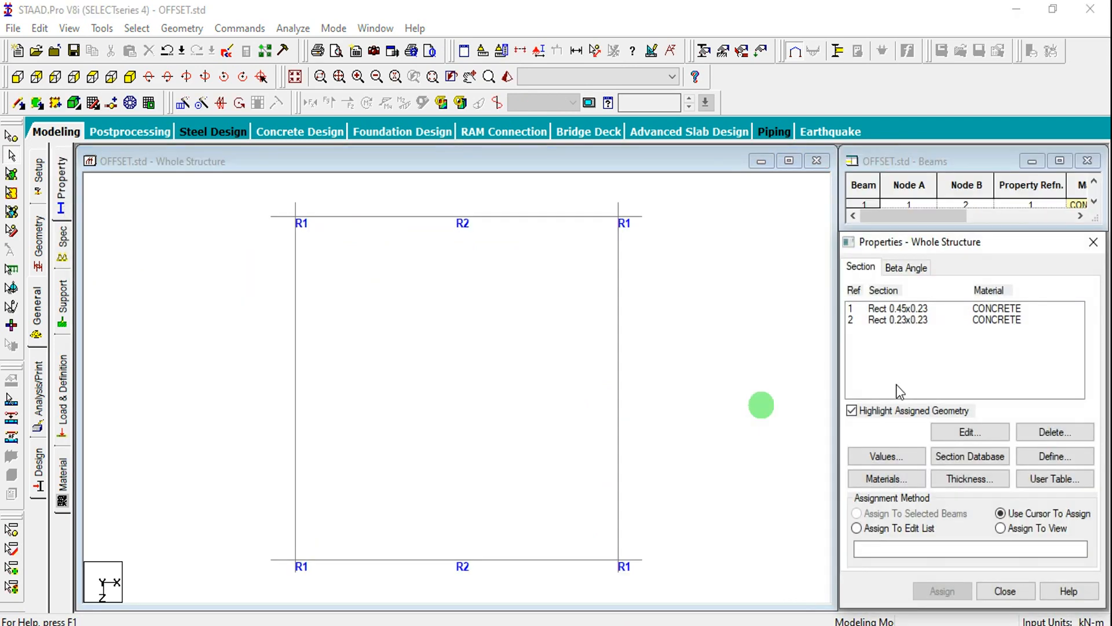
left_click(915, 320)
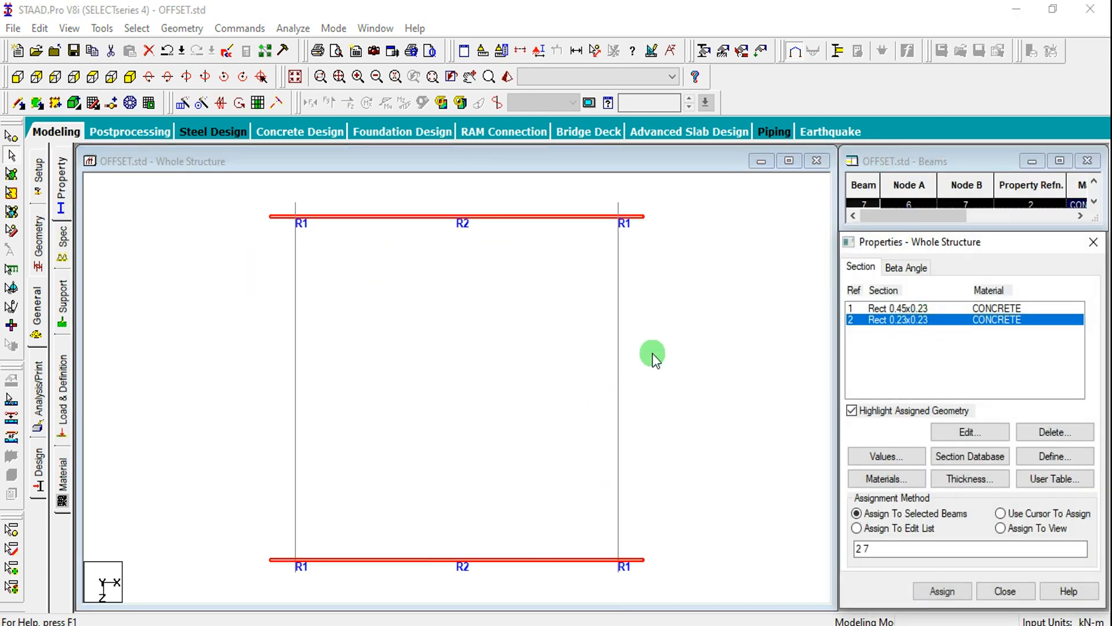
left_click_drag(660, 334, 268, 453)
left_click(941, 590)
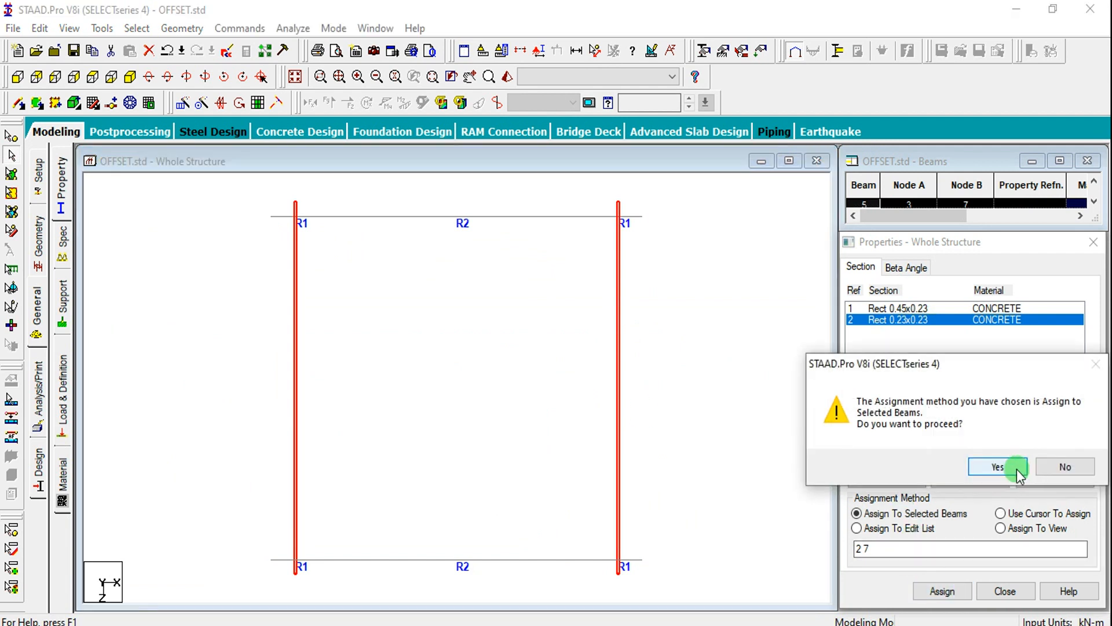
left_click(1018, 468)
left_click(737, 455)
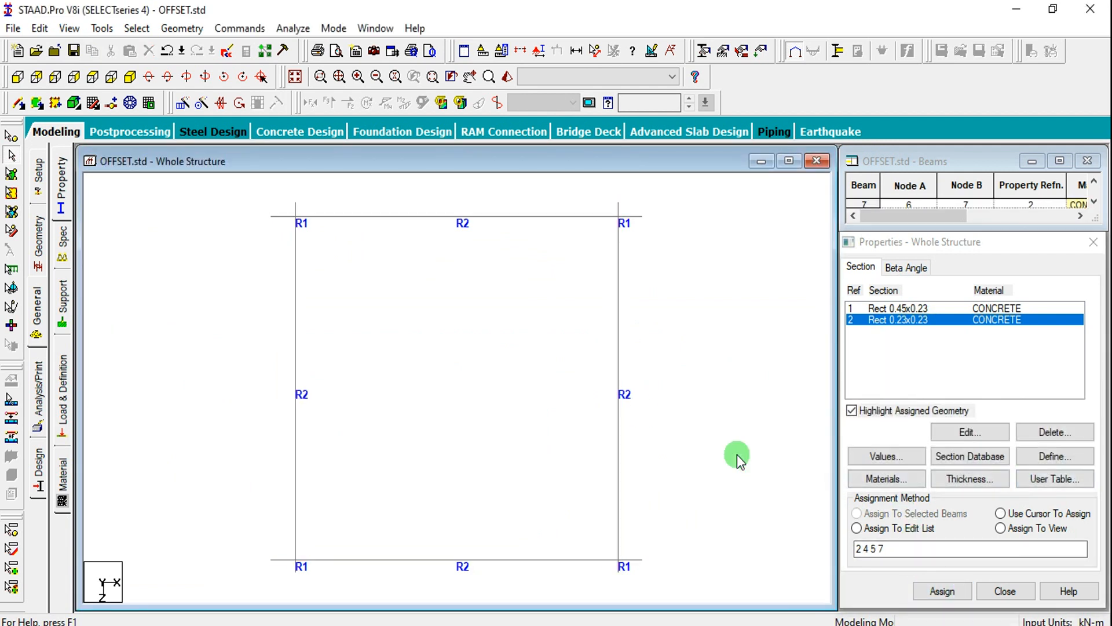
- Rotate a 3D rendering of the frame to inspect how the linking beams meet the columns, then close it
left_click(507, 76)
mouse_move(686, 293)
left_mouse_down()
mouse_move(596, 379)
mouse_move(516, 325)
mouse_move(692, 324)
mouse_move(689, 336)
mouse_move(538, 392)
mouse_move(469, 387)
left_mouse_up()
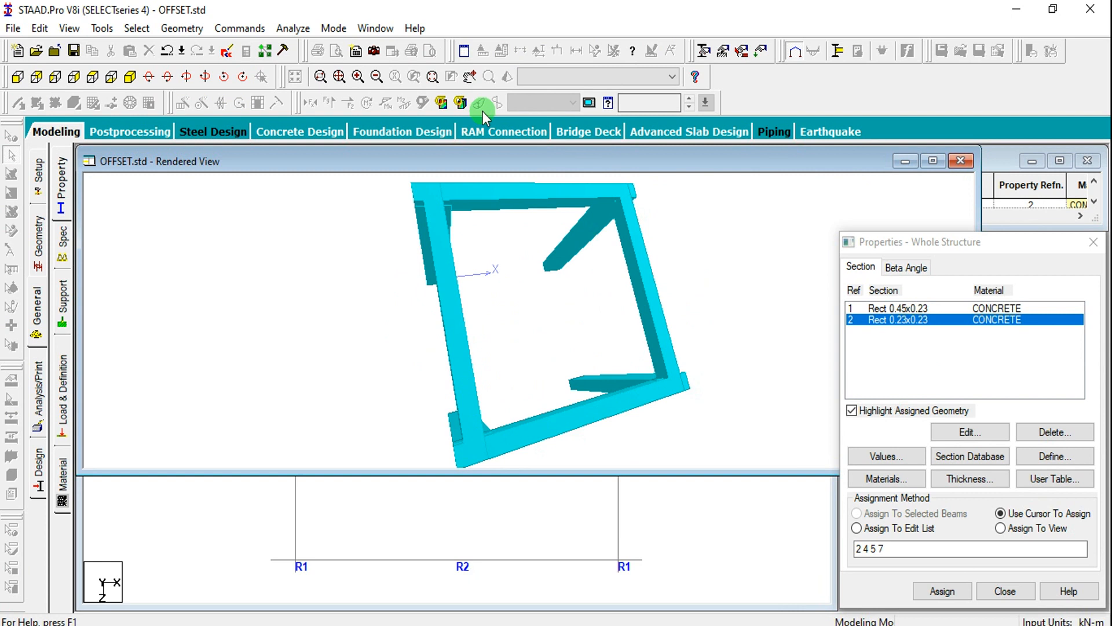
left_click(962, 160)
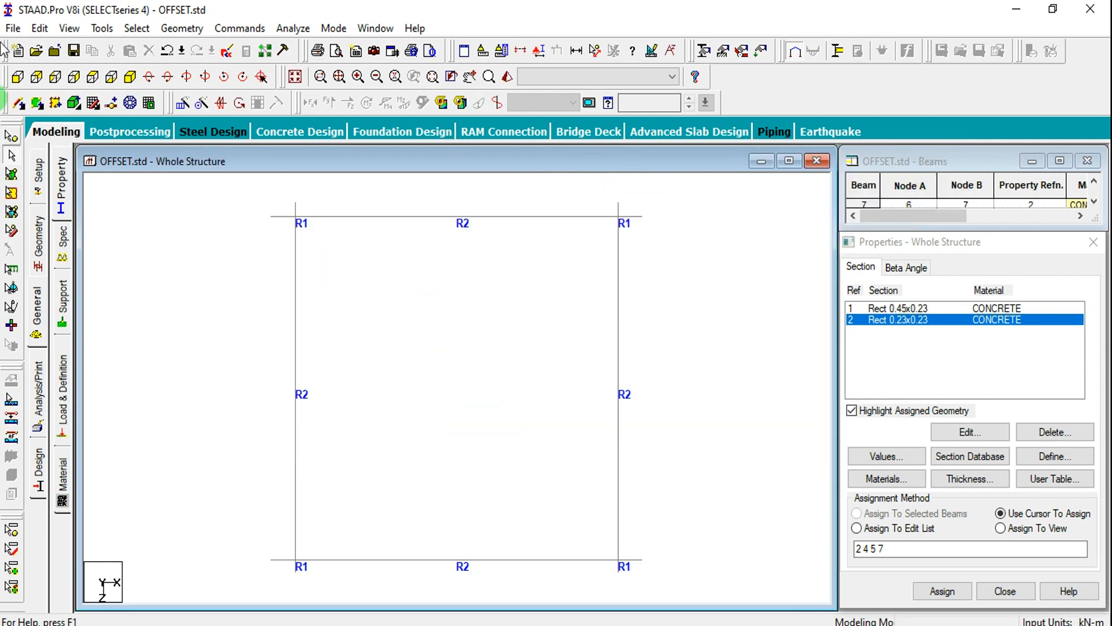
- Set the structure diagram's 3D sections display to Sections Outline in the properties view
left_click(69, 28)
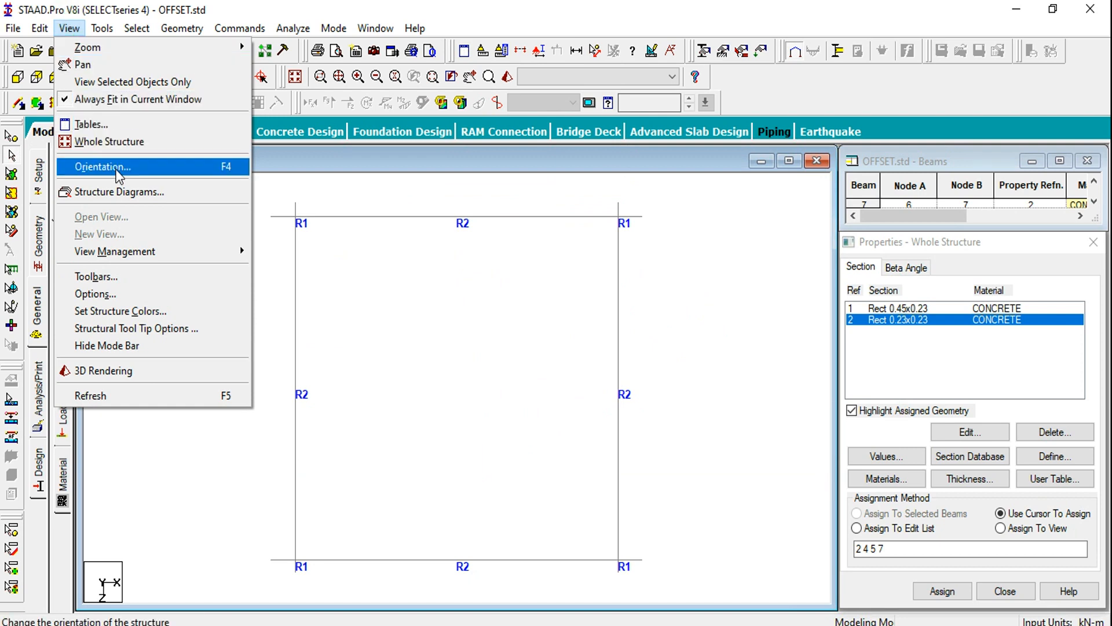
left_click(118, 191)
left_click(439, 186)
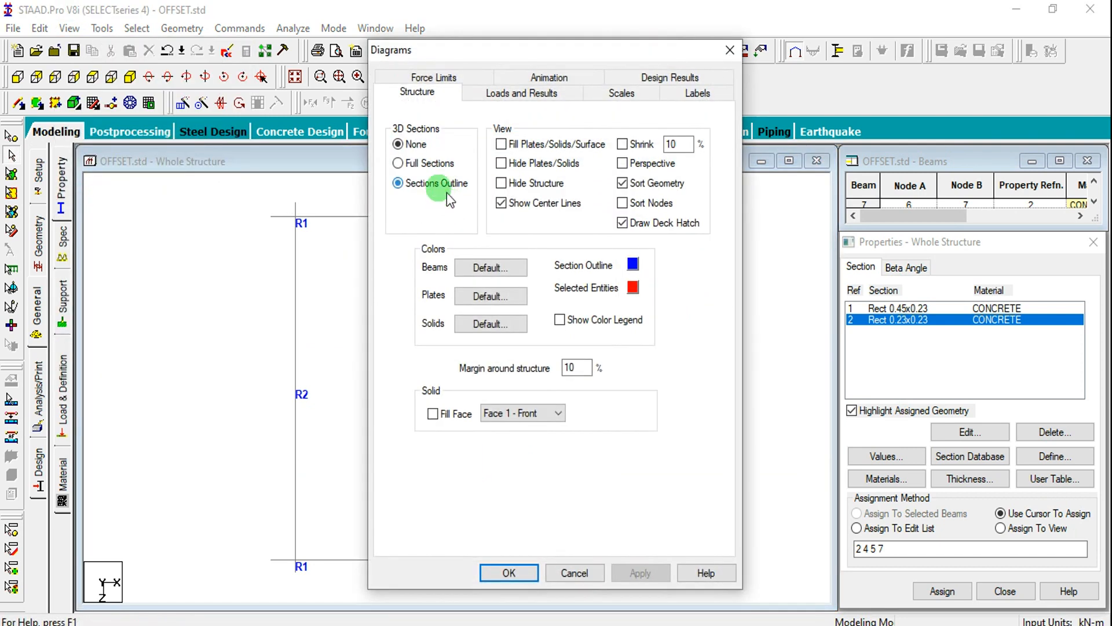
left_click(642, 572)
left_click(507, 572)
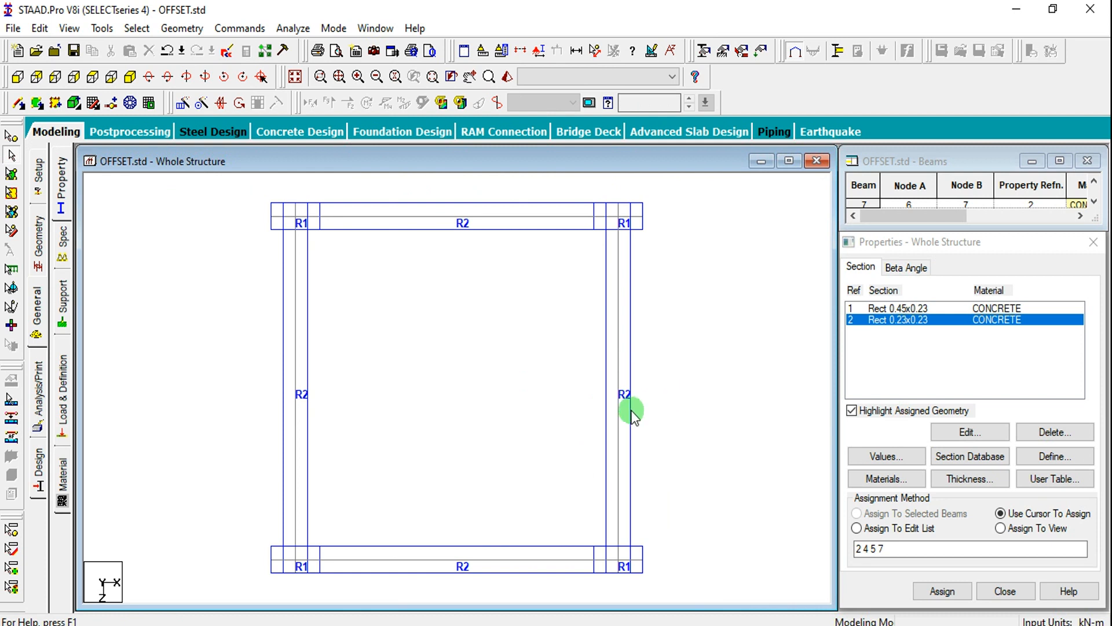
- Select the right-hand linking beam in the top view and return to the member specifications
left_click(618, 431)
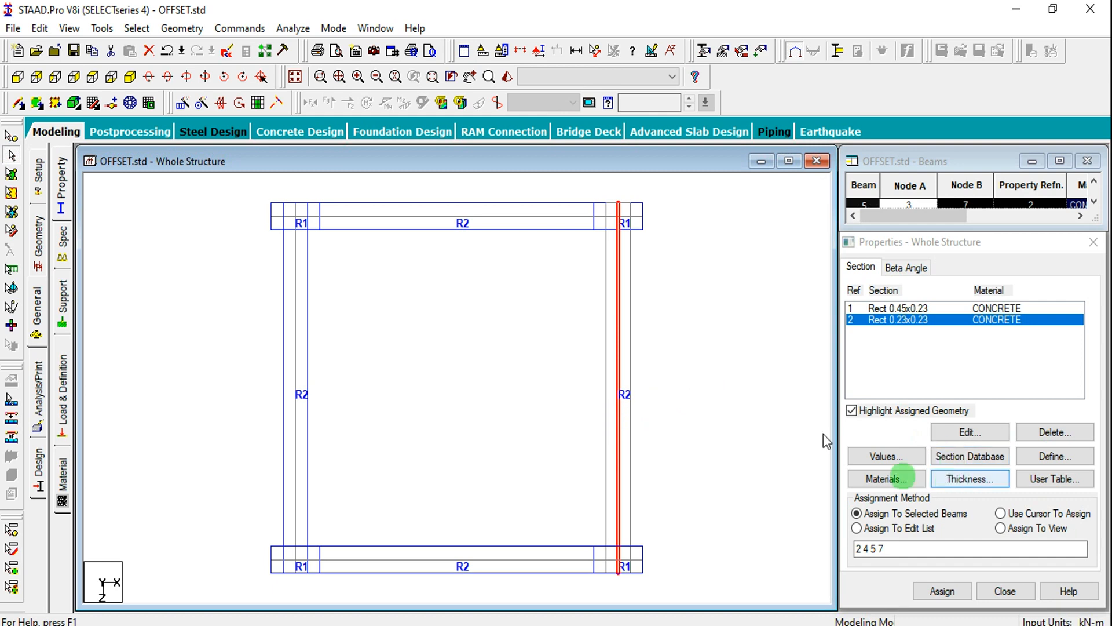
left_click(62, 241)
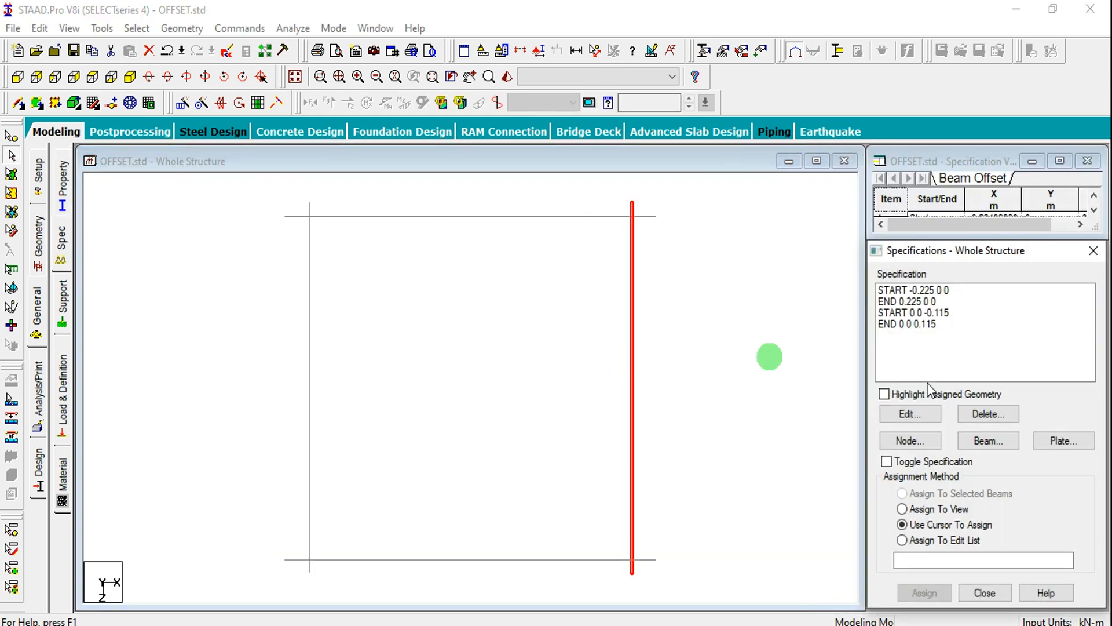
left_click(977, 440)
left_click(763, 342)
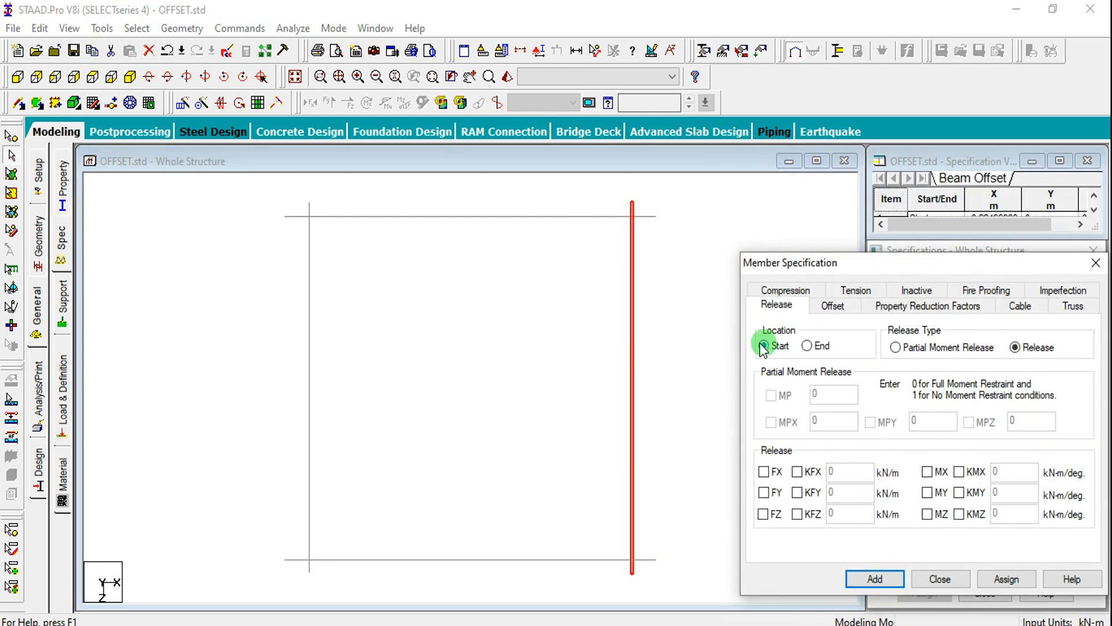
left_click(833, 304)
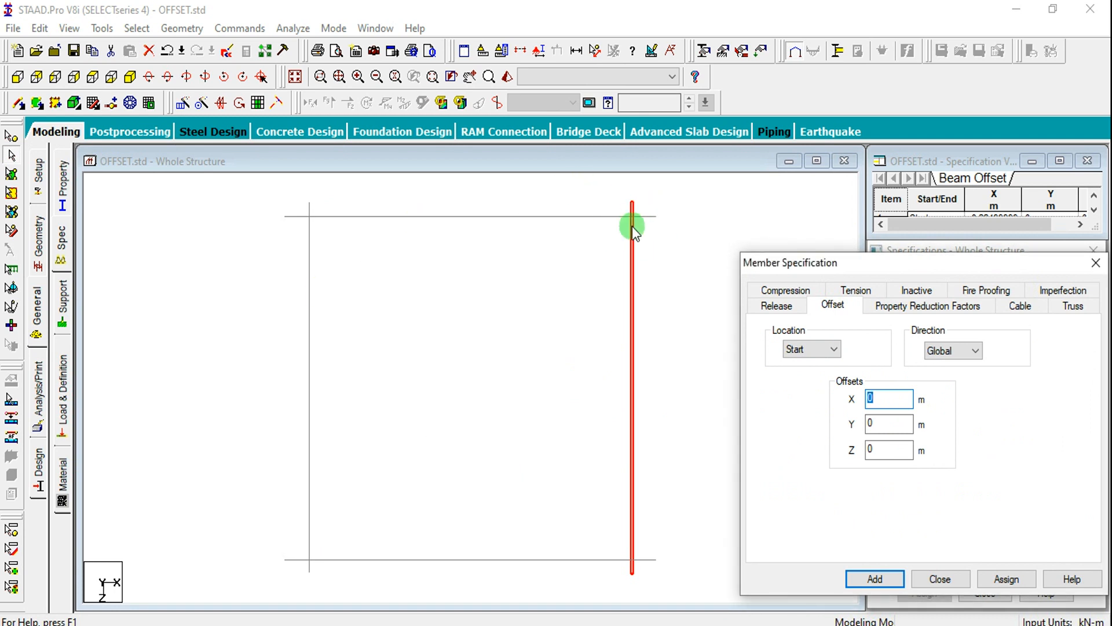
left_click(929, 578)
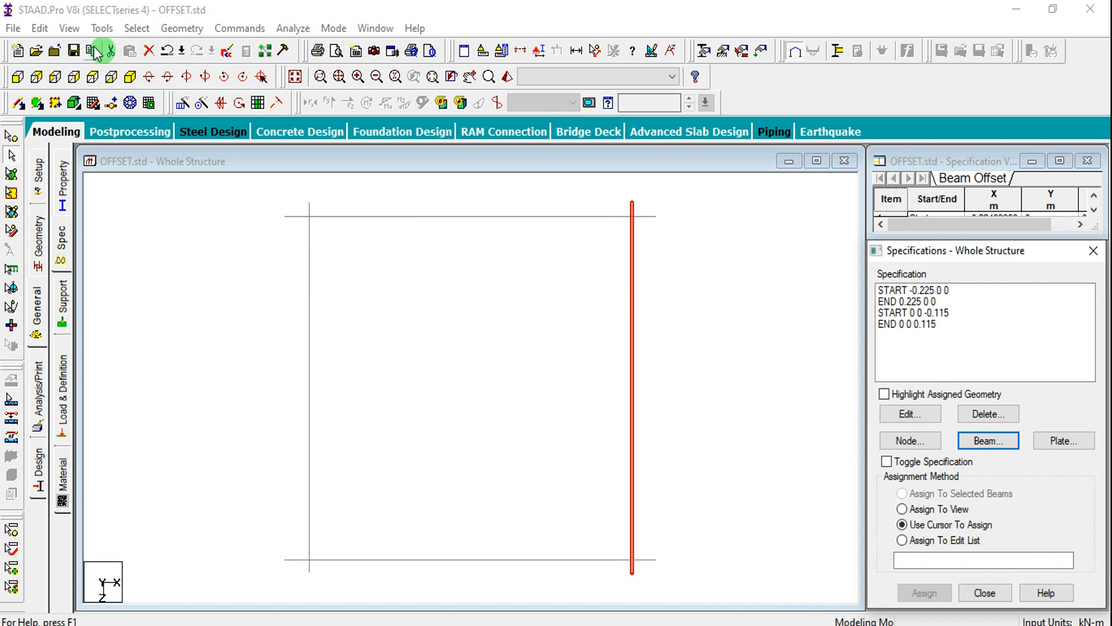
- Show the members as section outlines in the specifications view of the structure
left_click(67, 28)
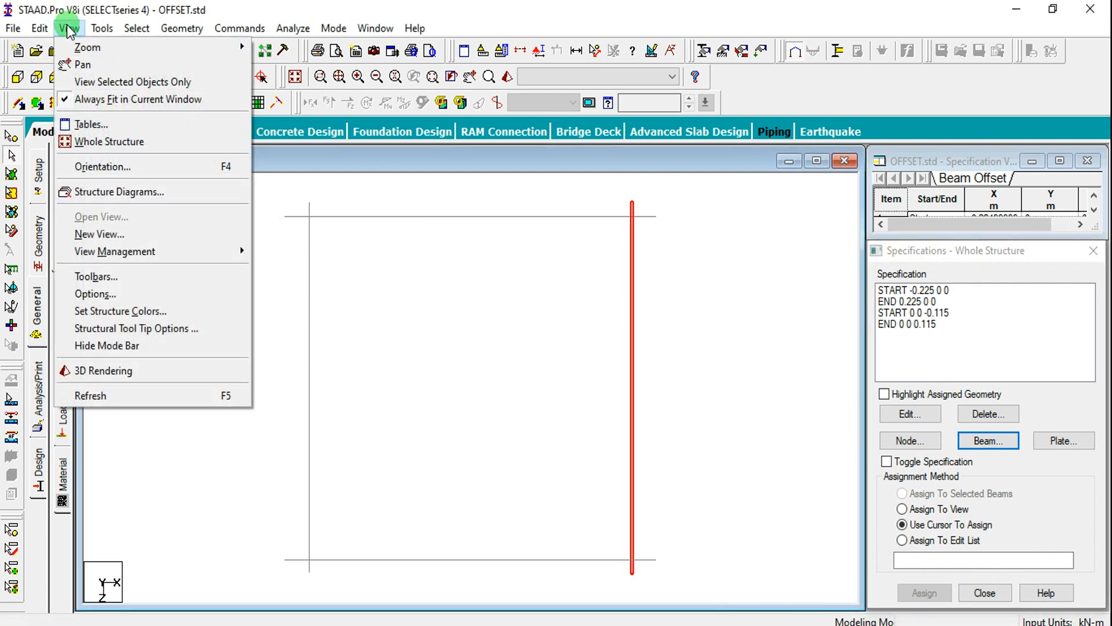
left_click(110, 191)
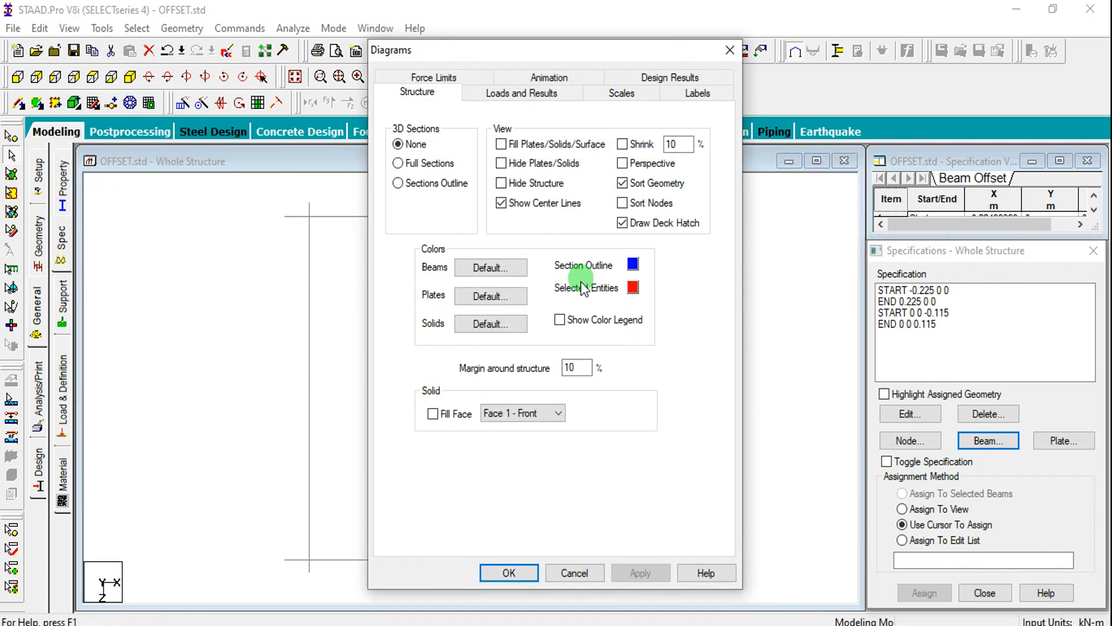
left_click(398, 182)
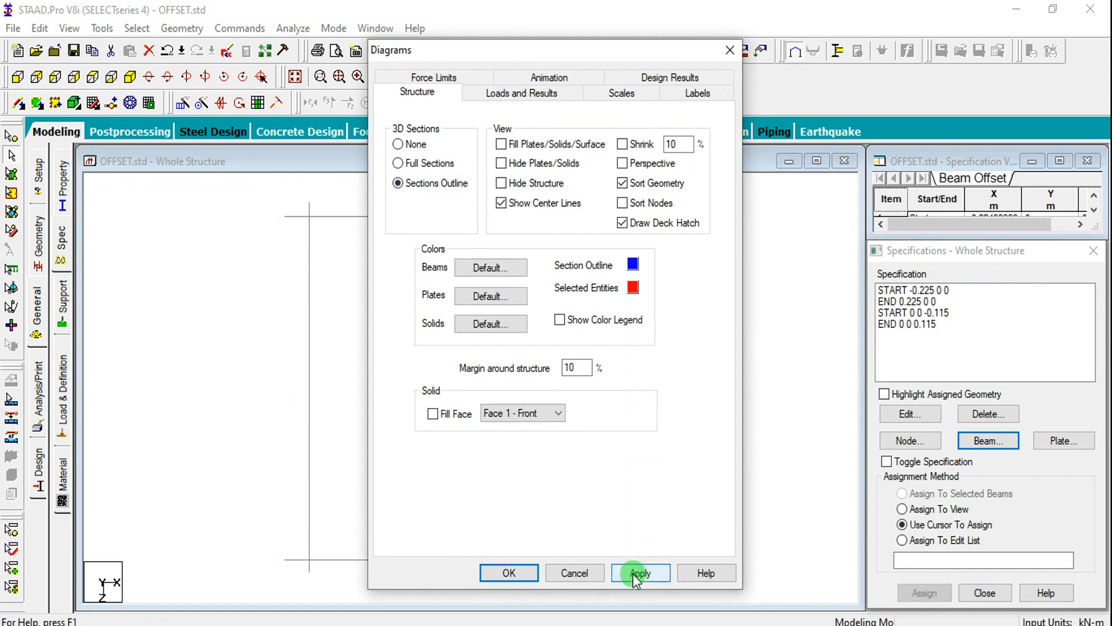
left_click(632, 573)
left_click(512, 575)
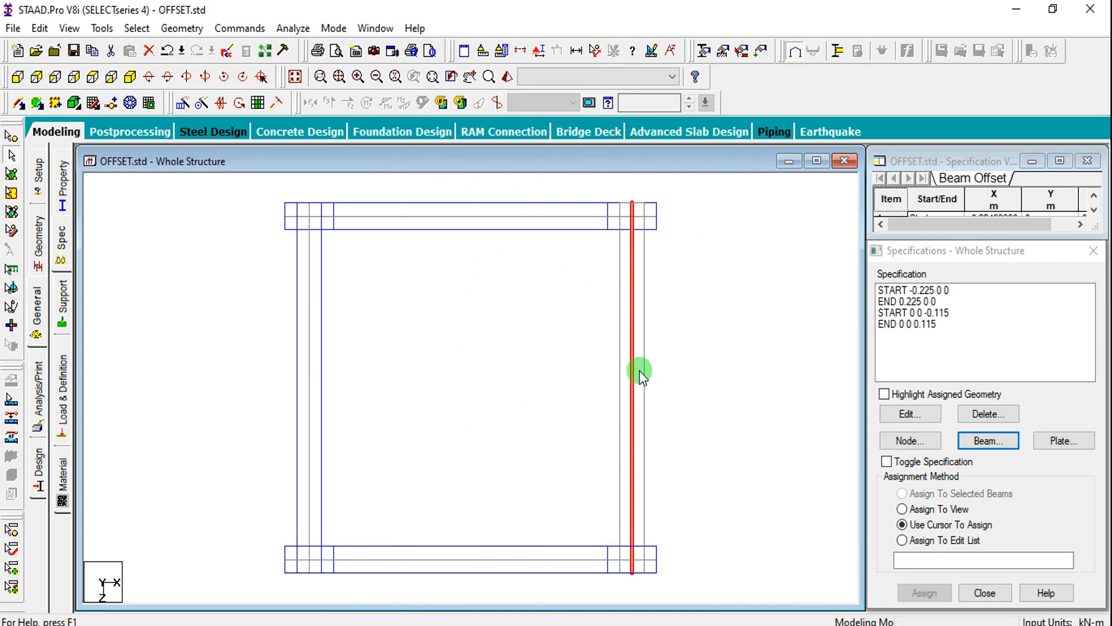
- Try assigning a global start offset of 0.225 m in X to the right-hand linking beam and clear the selection
left_click(989, 441)
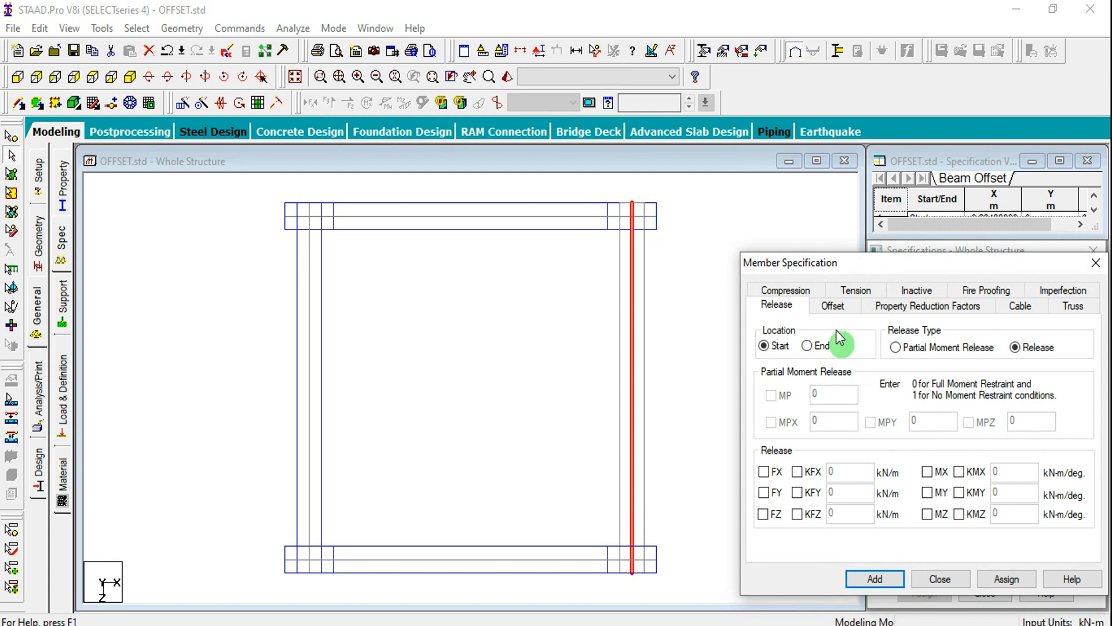
left_click(829, 306)
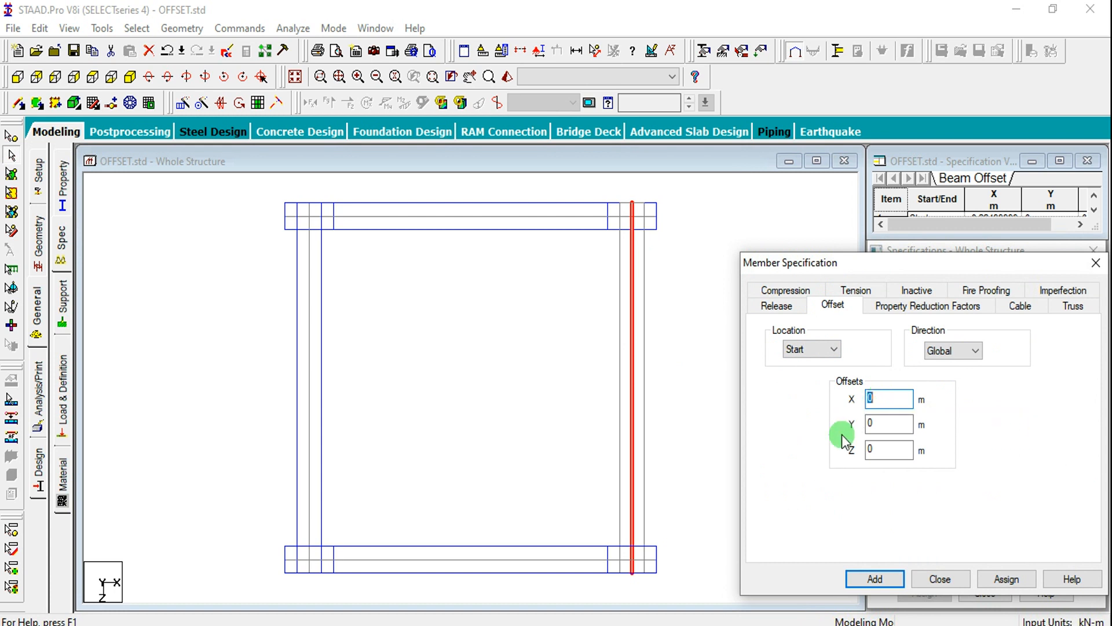
type("0.225")
left_click(1007, 579)
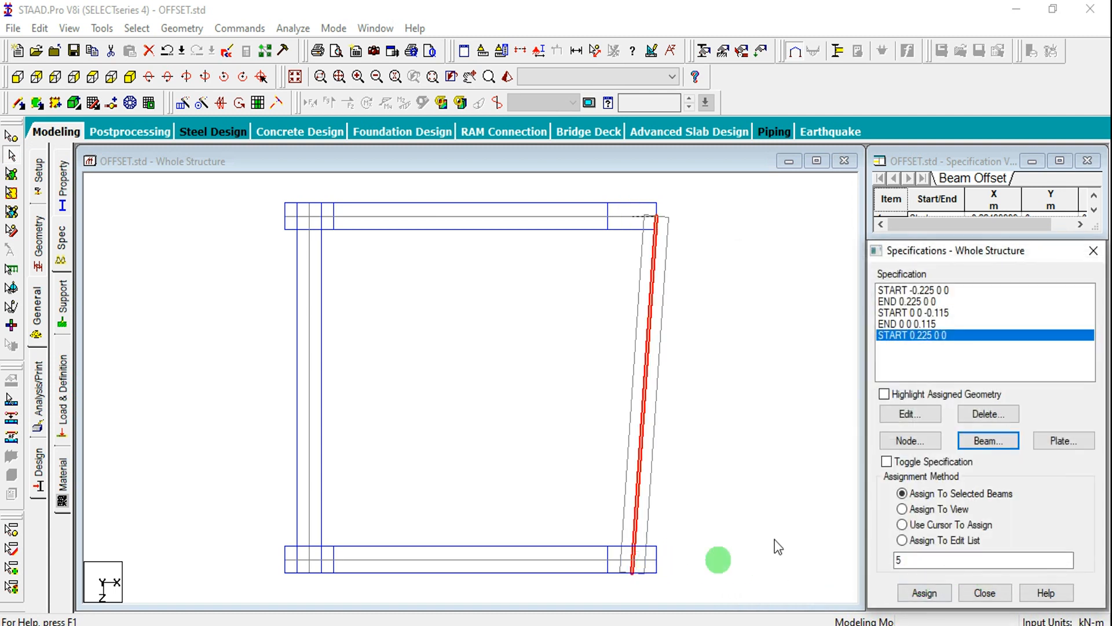
left_click(978, 445)
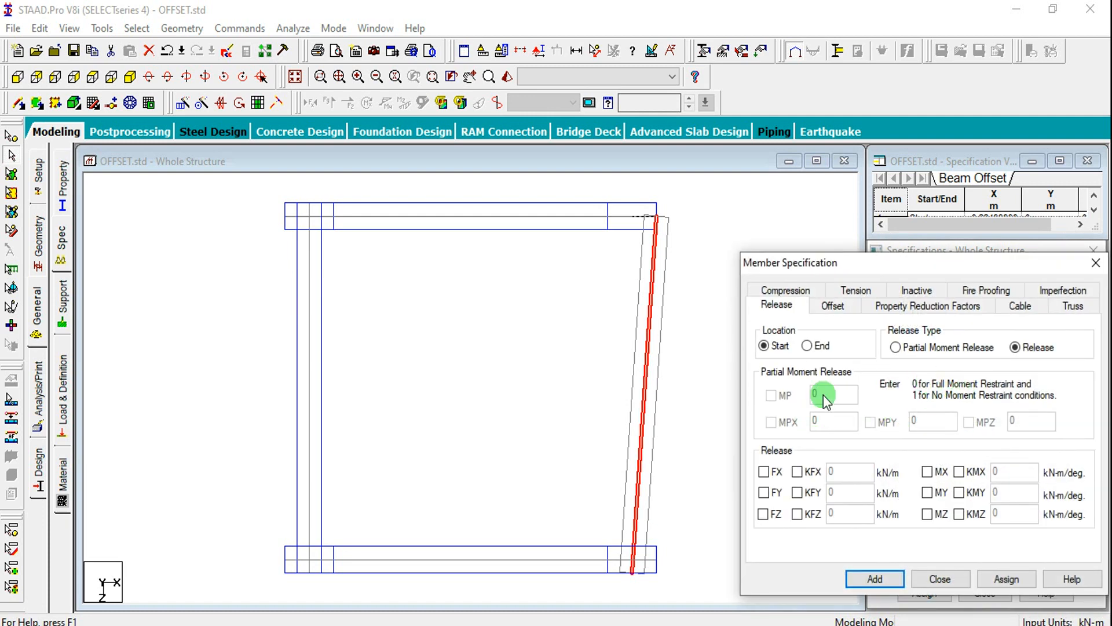
left_click(955, 584)
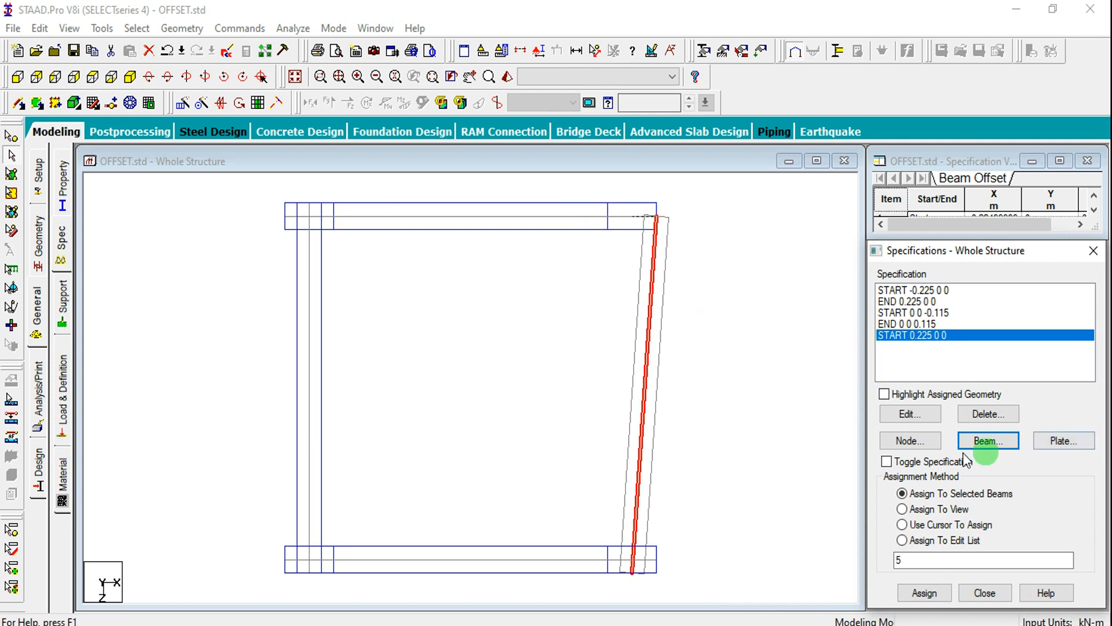
left_click(742, 384)
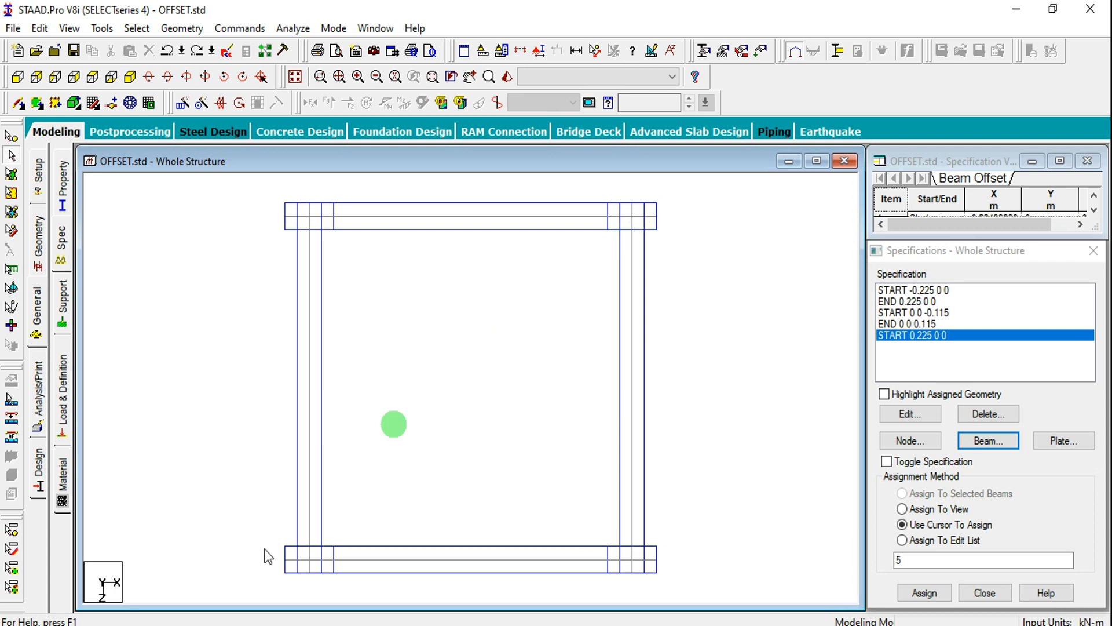
- Open the Calculator app, compute 0.225 - 0.115, and close it again
key("alt+Tab")
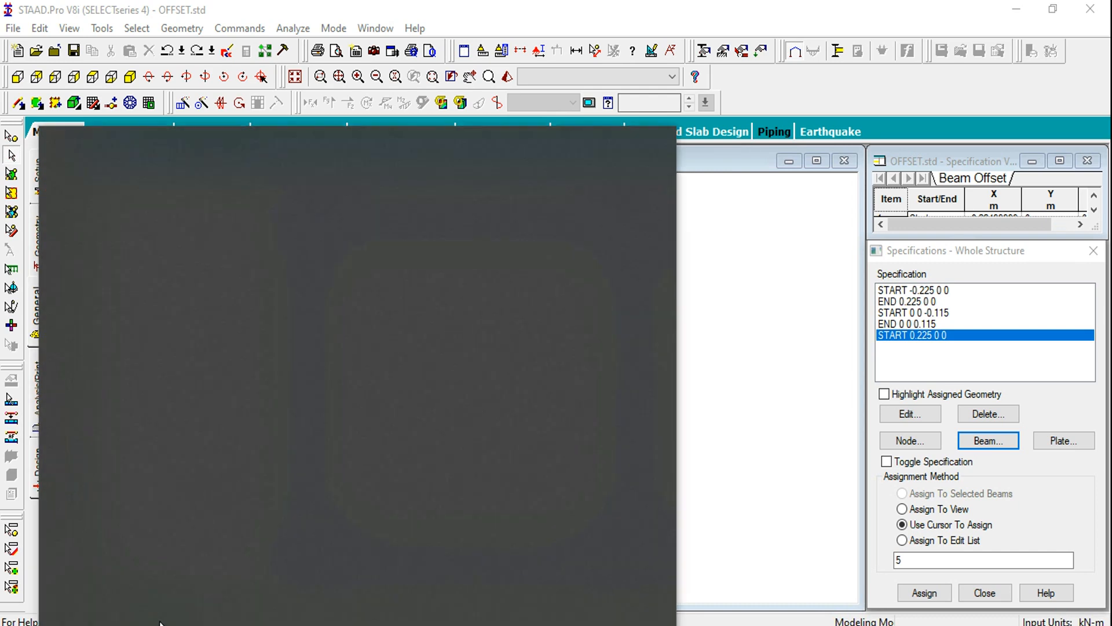
type("cal")
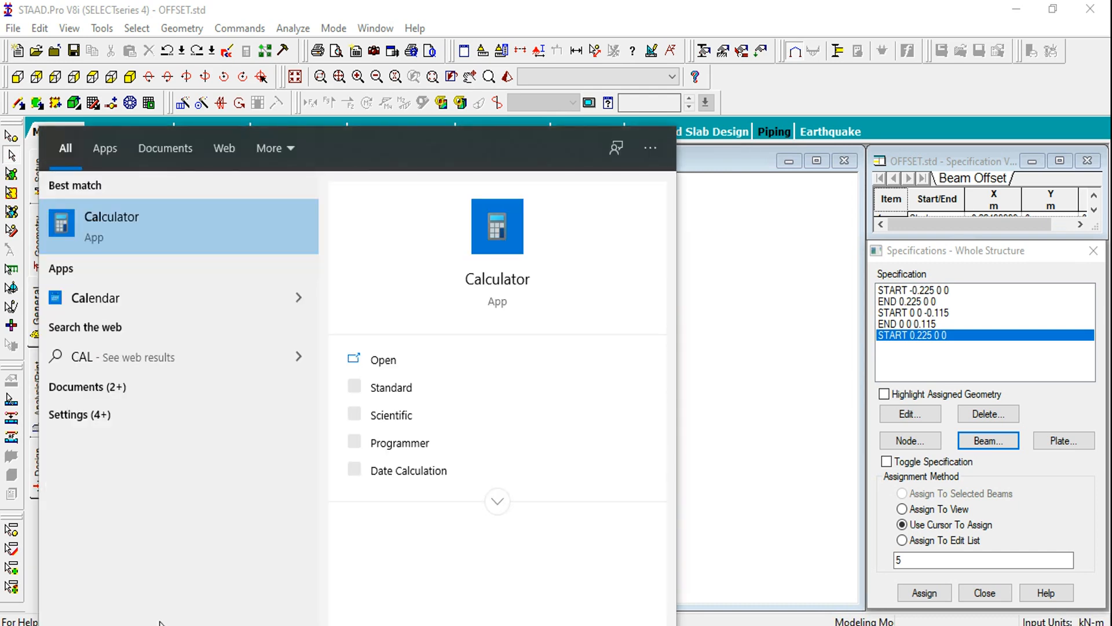
key("Return")
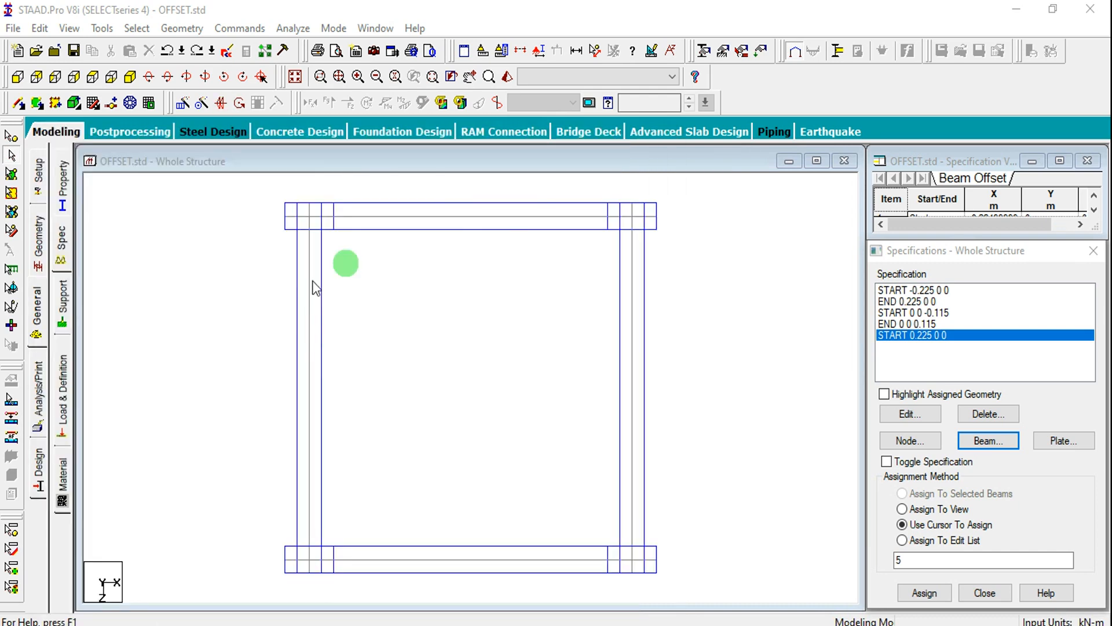
left_click(103, 29)
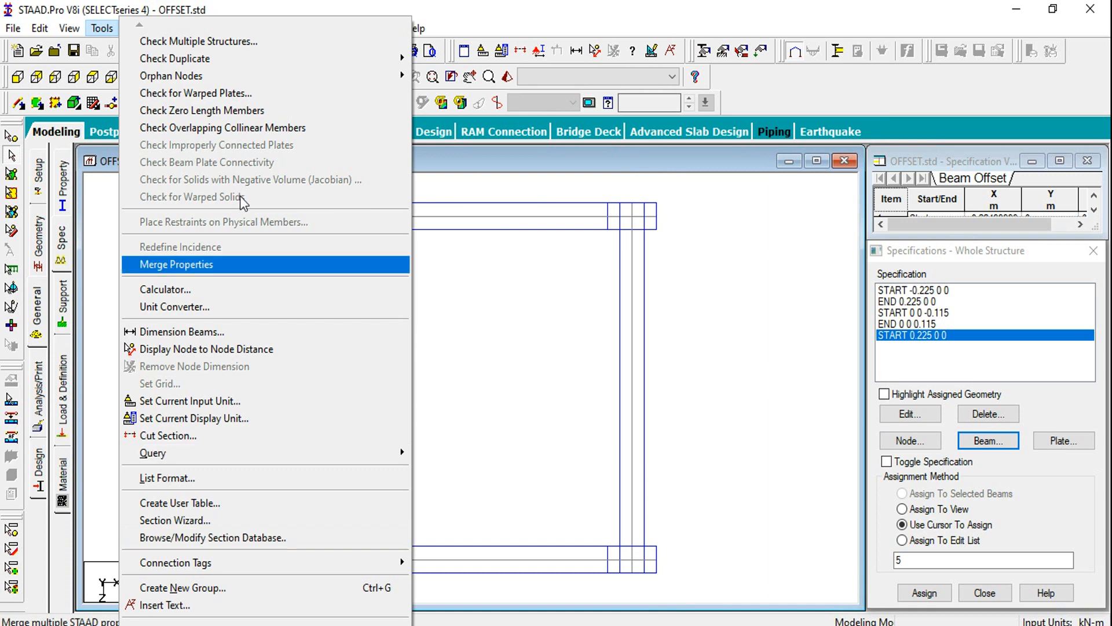
left_click(581, 377)
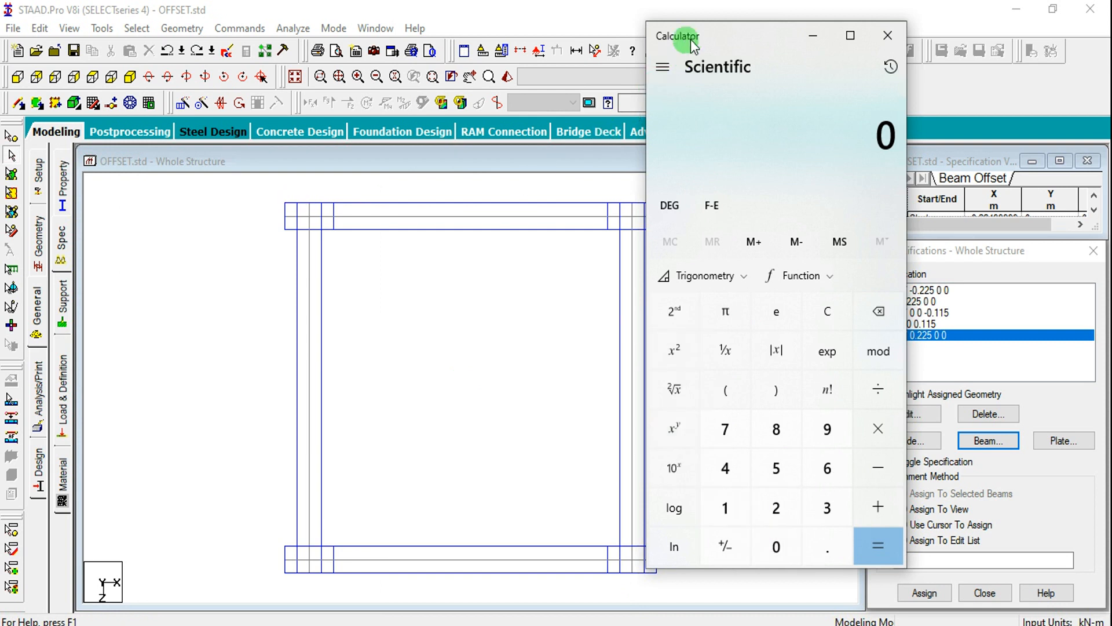
left_click_drag(683, 35, 852, 51)
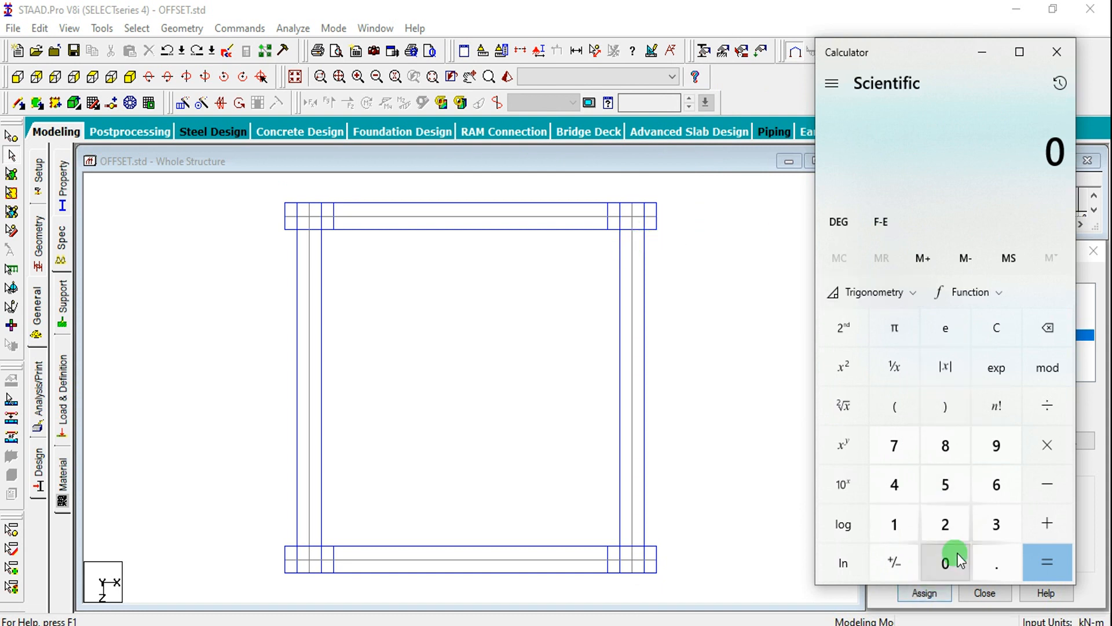
type(".225")
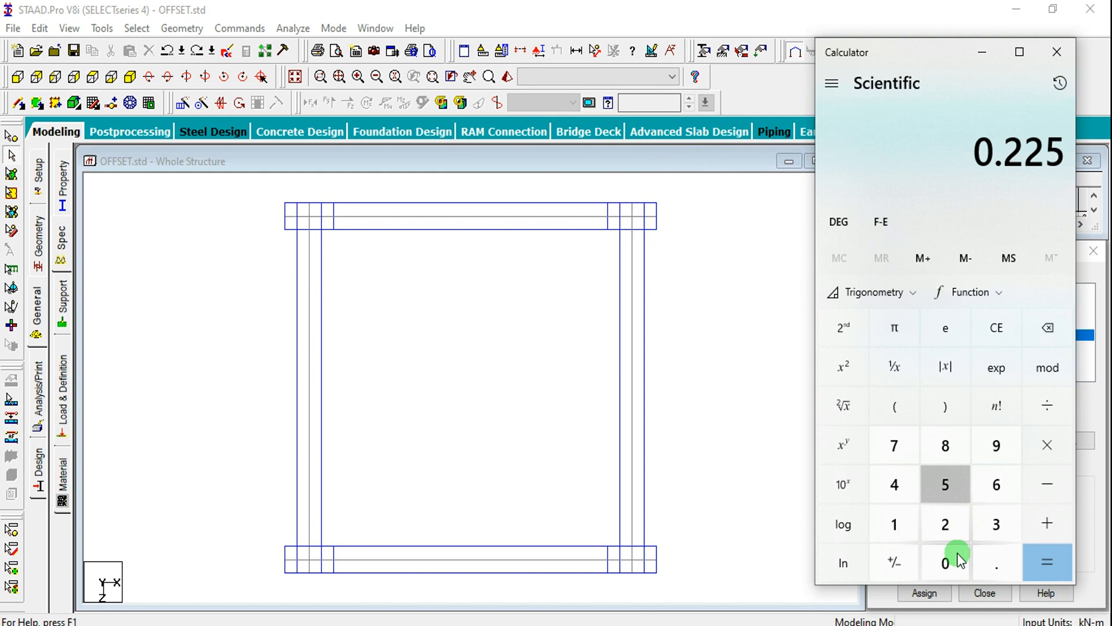
type(" - 0.115")
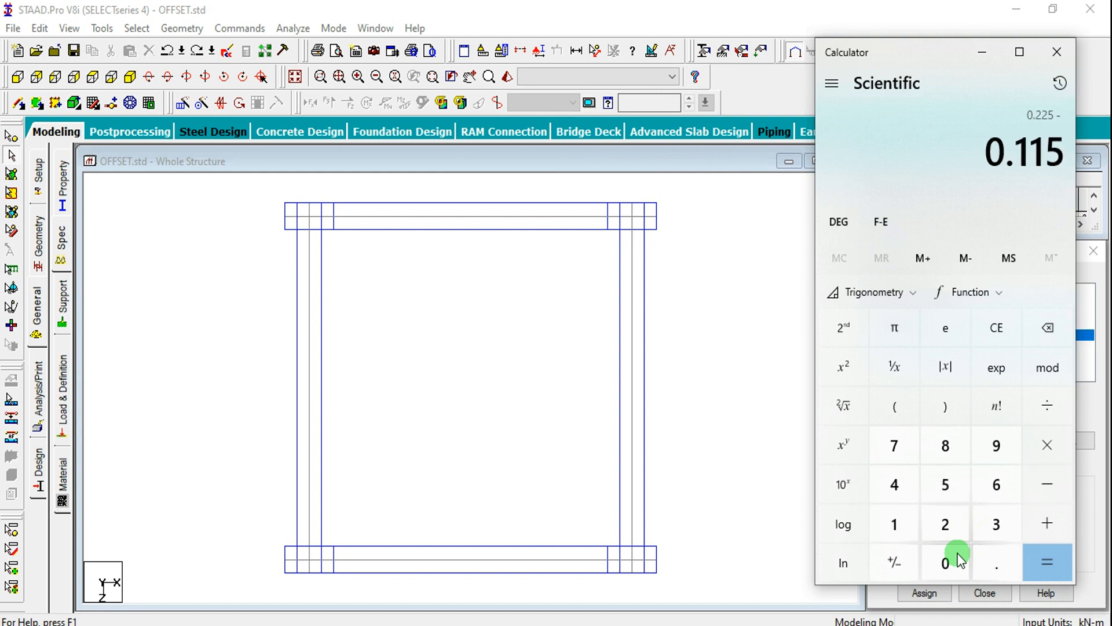
key("Return")
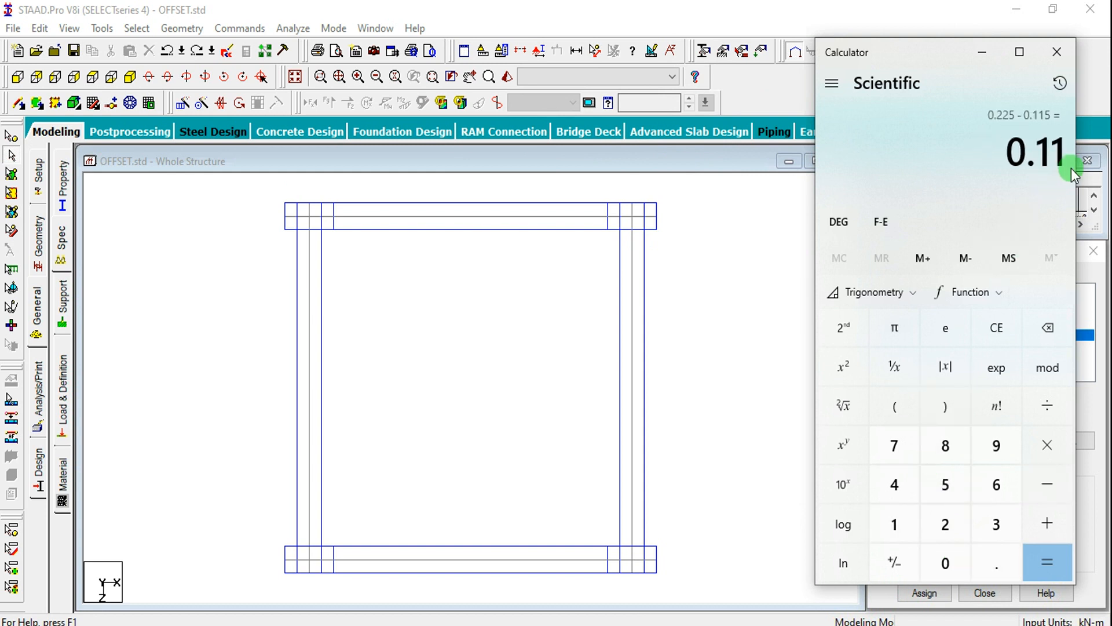
left_click(1057, 52)
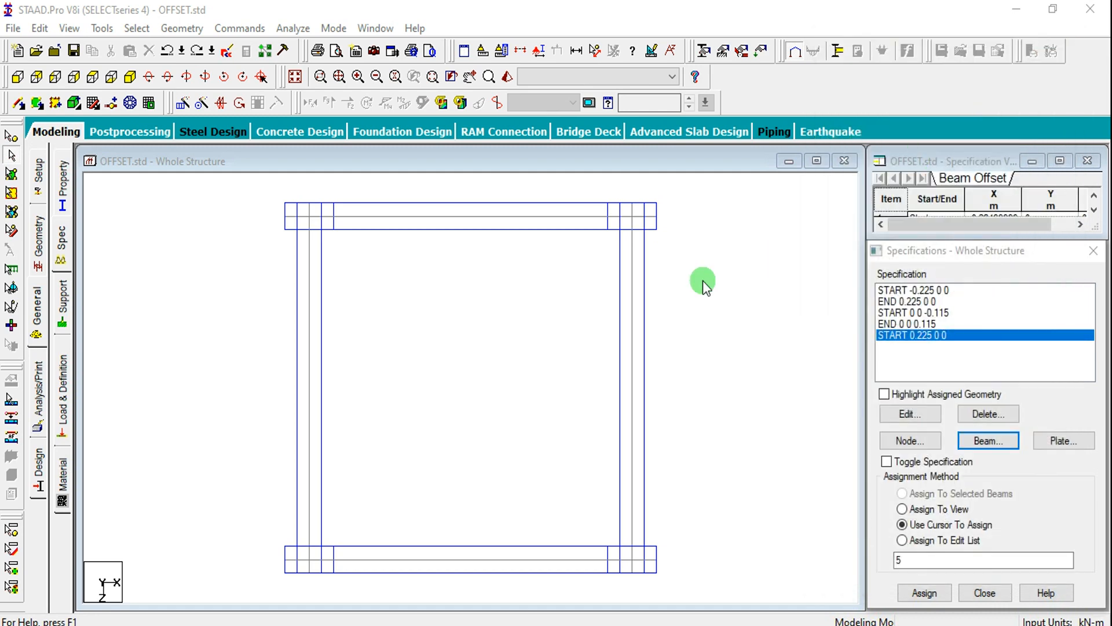
- Assign a global start offset of 0.11 m in X to the right-hand linking beam
left_click(633, 330)
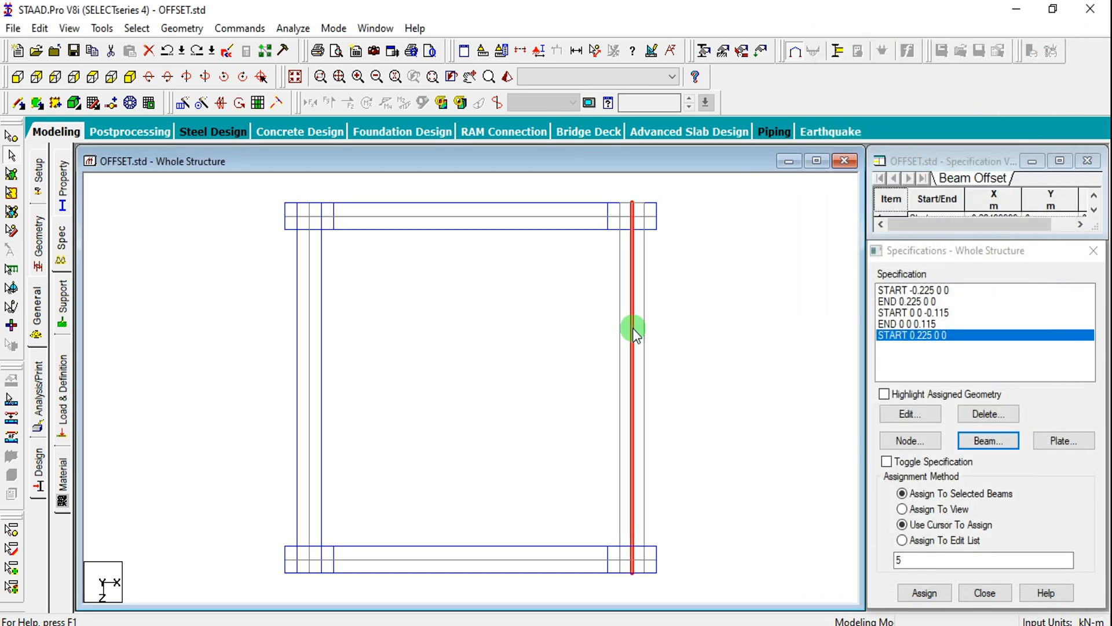
left_click(980, 455)
left_click(835, 303)
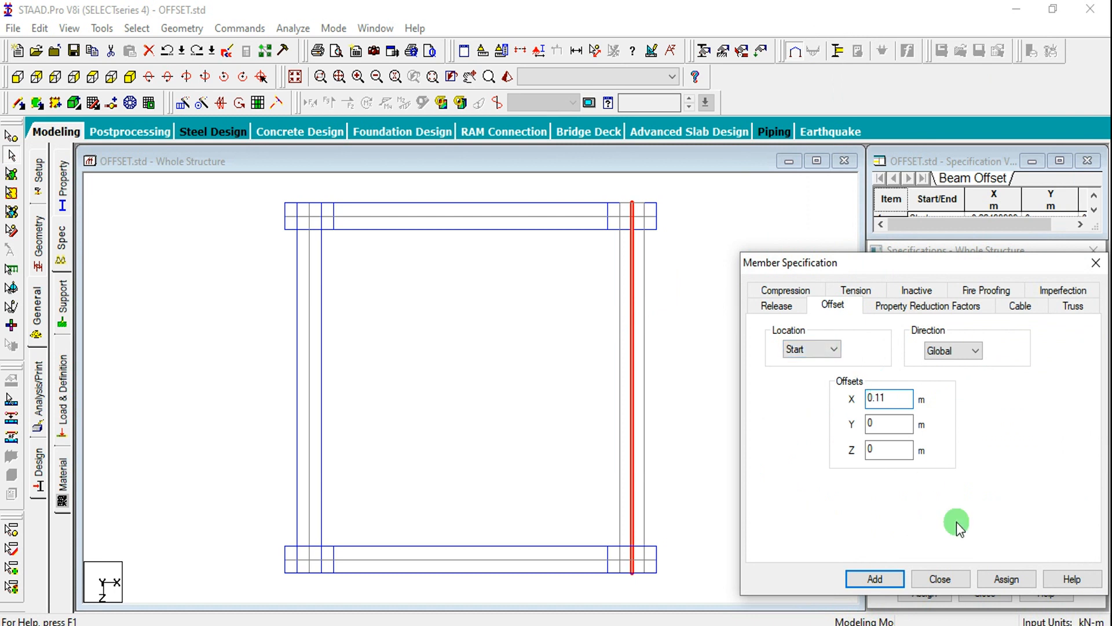
left_click(994, 575)
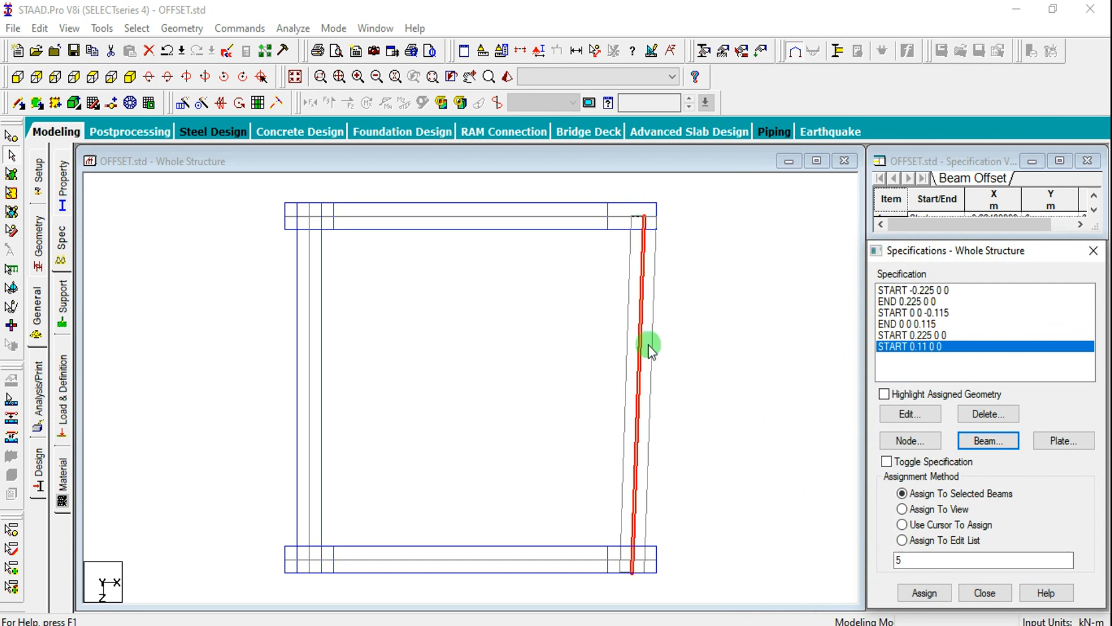
- Assign a separate global start offset of -0.115 m in Z to the right-hand linking beam
left_click(979, 440)
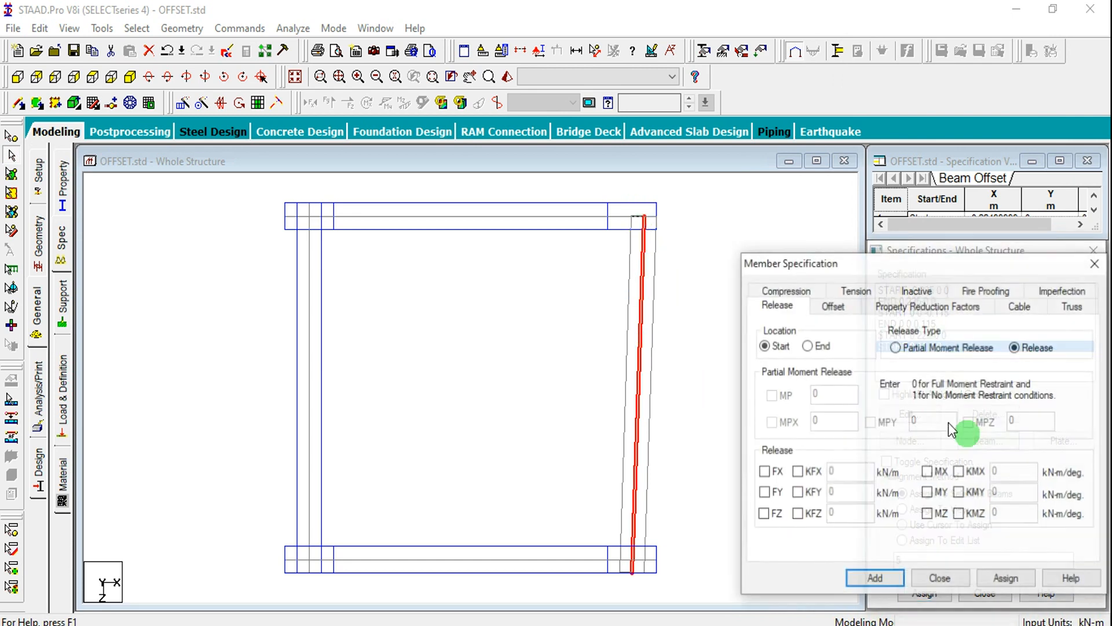
left_click(833, 306)
double_click(873, 450)
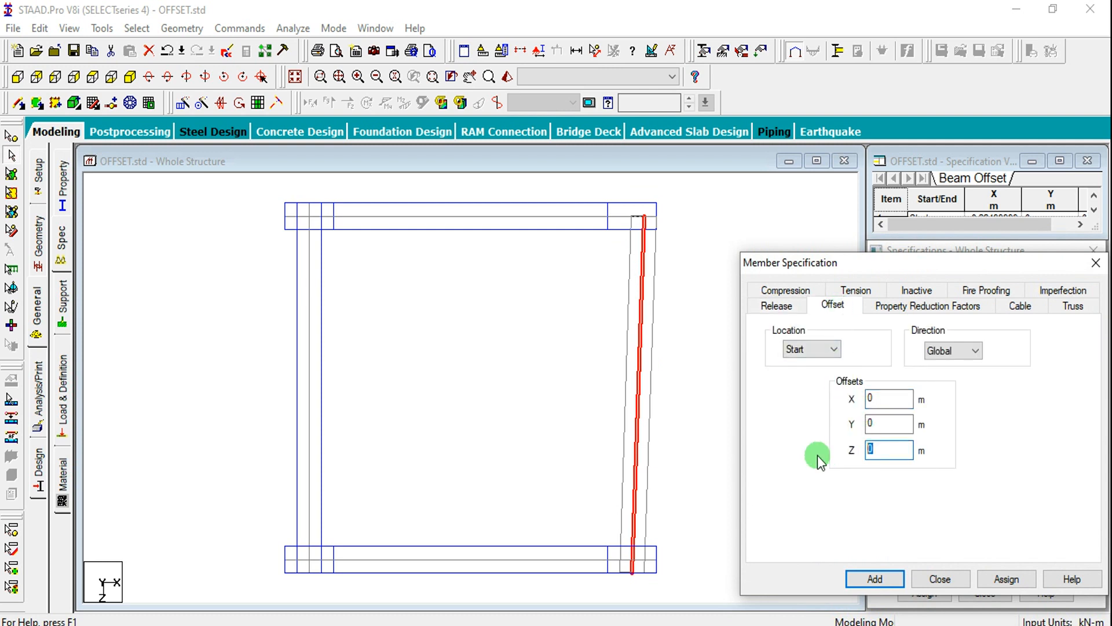
type("0.115")
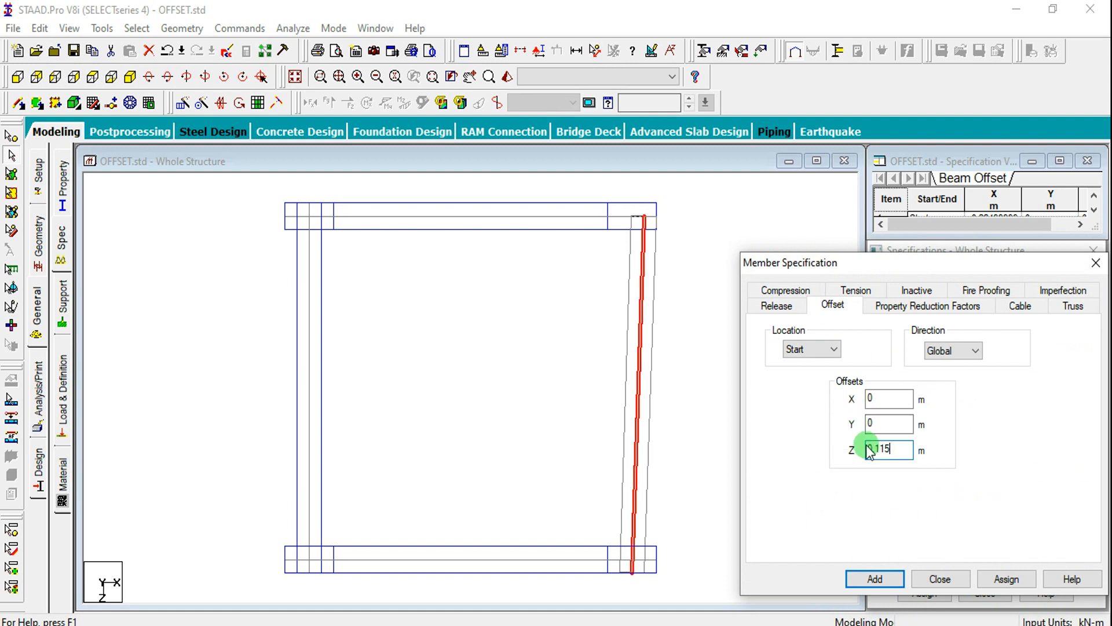
type("-")
left_click(1004, 579)
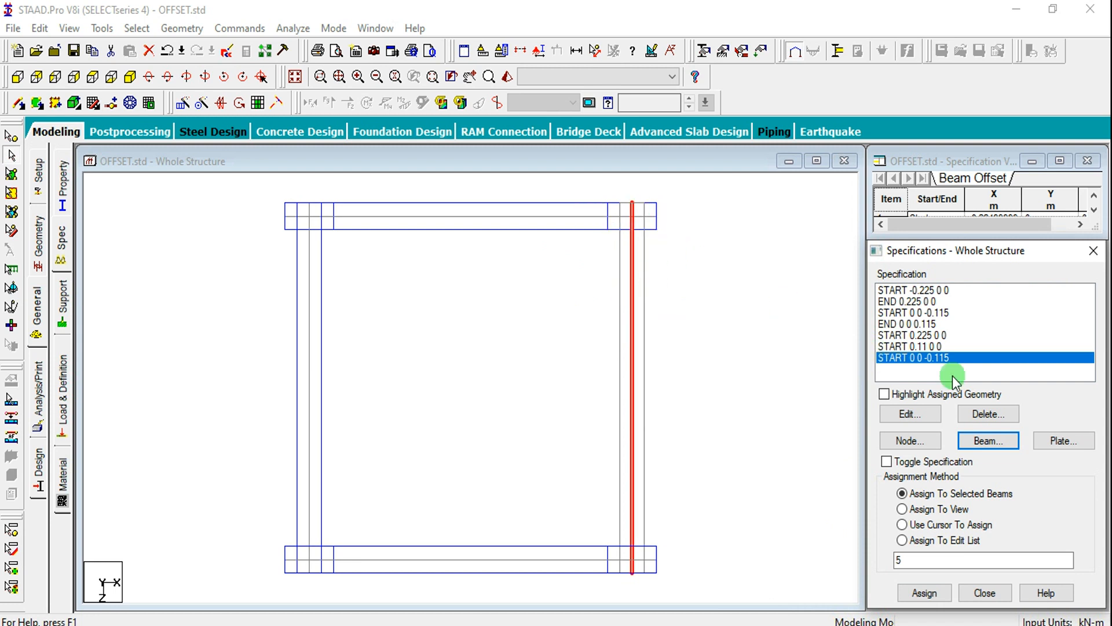
- Delete the two newest start offset specifications, 0 0 -0.115 and 0.11 0 0, without saving the structure
left_click(979, 413)
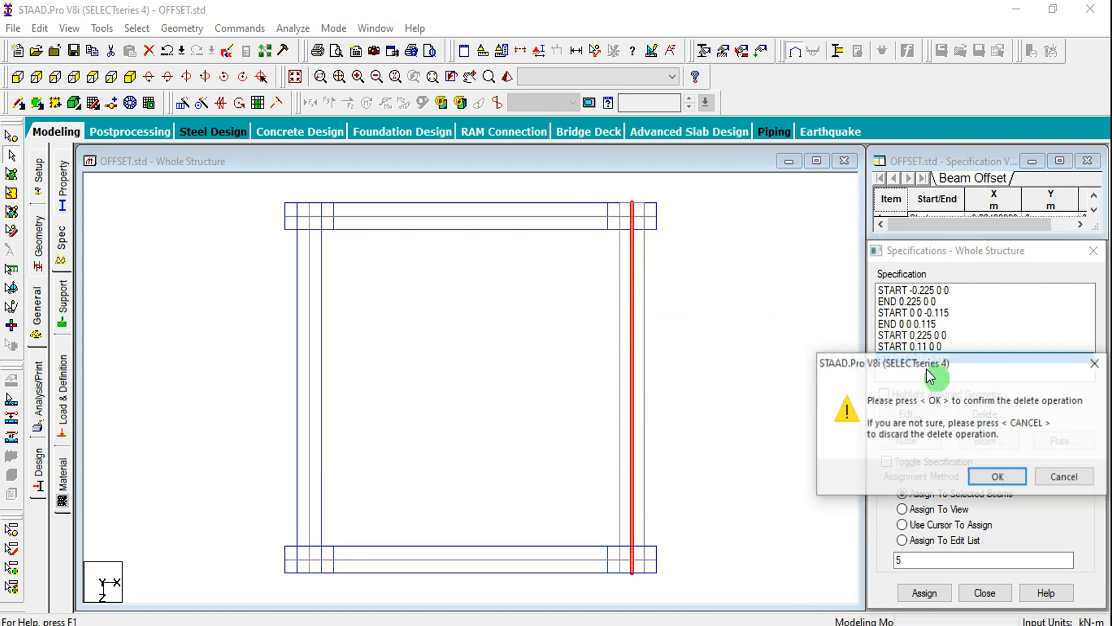
left_click(998, 477)
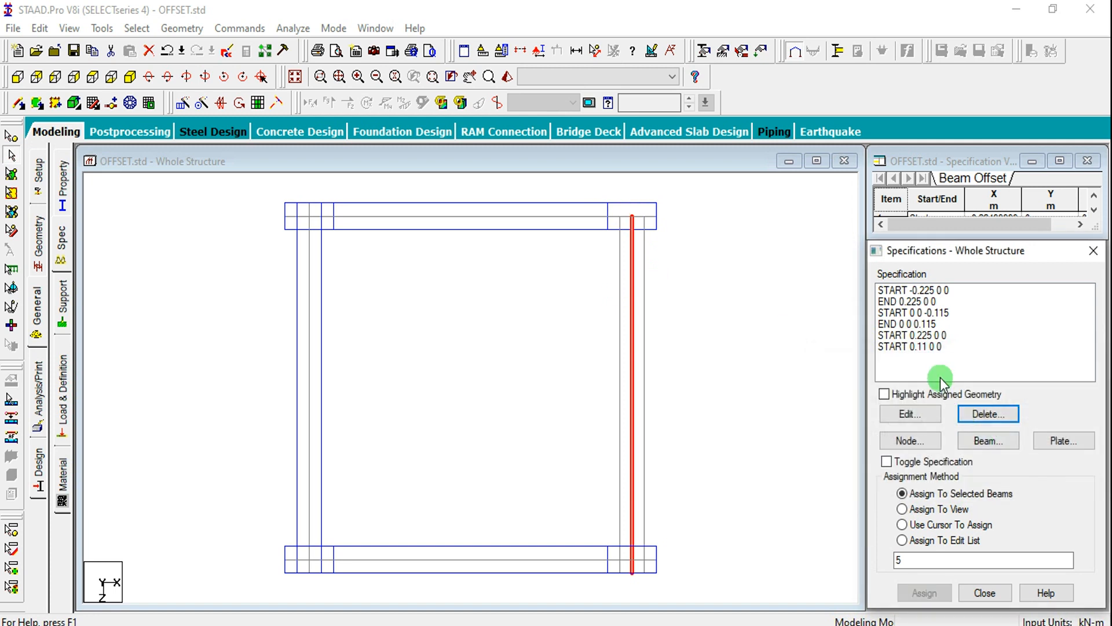
left_click(922, 345)
left_click(972, 413)
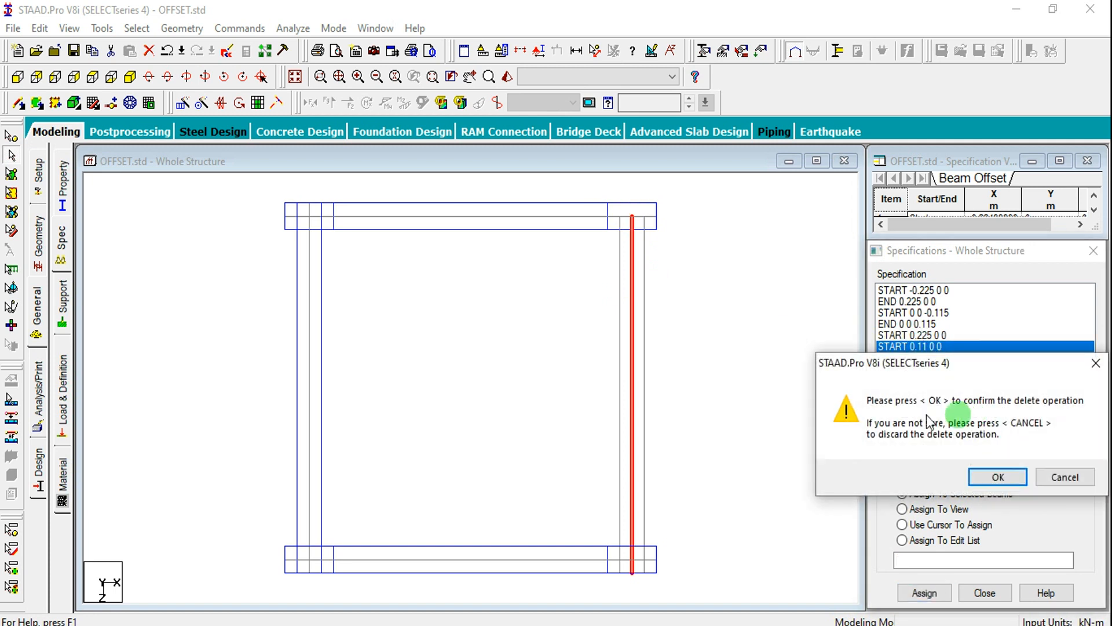
left_click(979, 475)
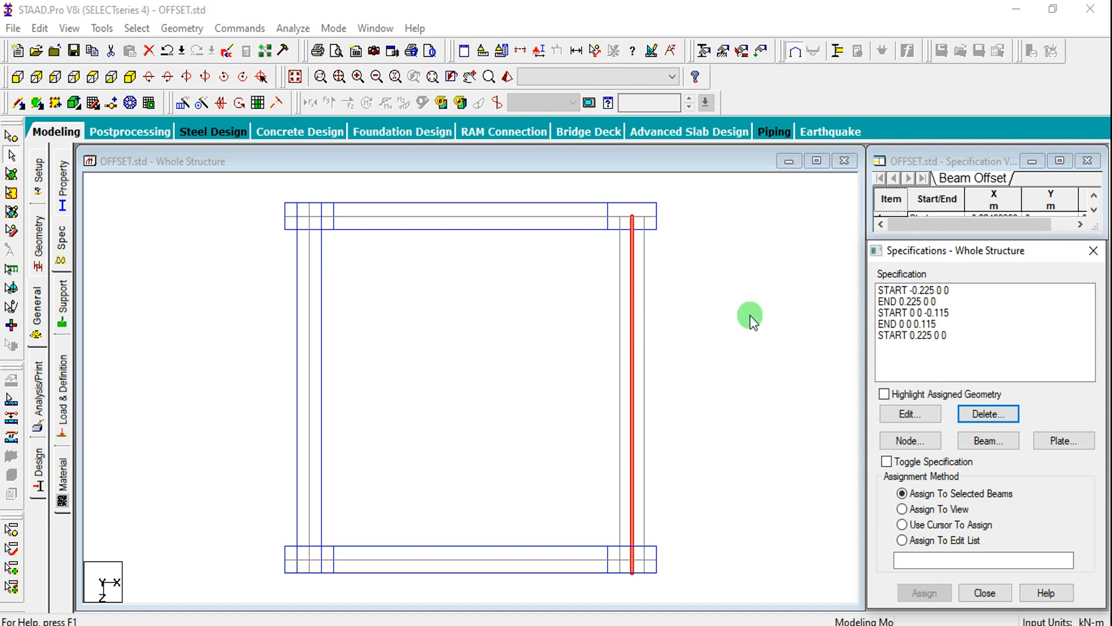
key("Return")
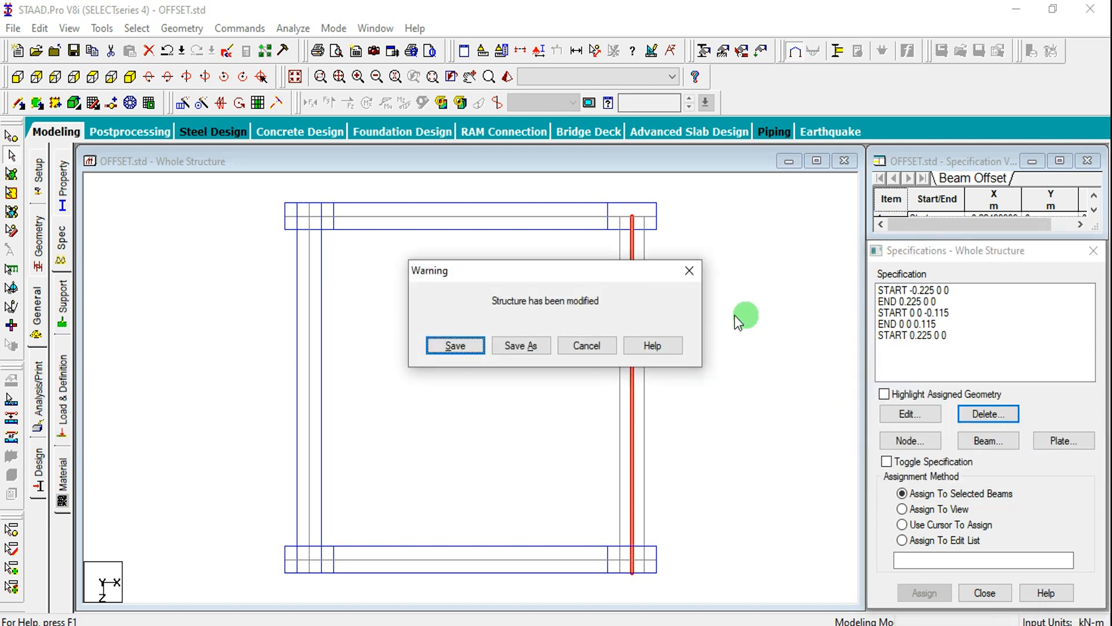
left_click(577, 343)
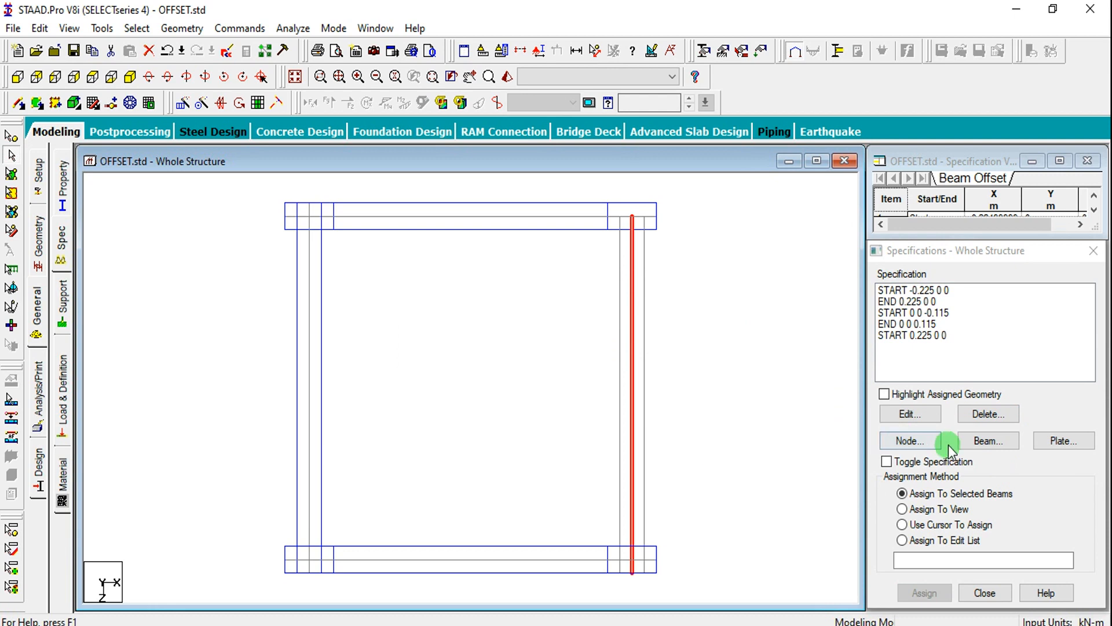
- Assign one combined global start offset of 0.11 m in X and -0.11 m in Z to the right-hand linking beam
left_click(963, 441)
left_click(834, 305)
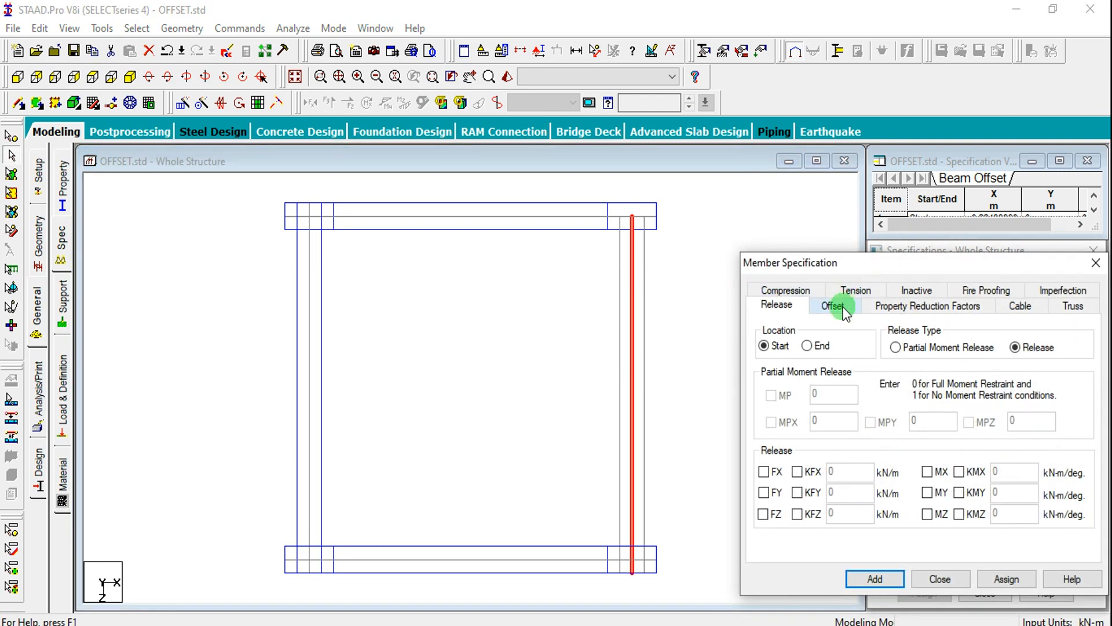
left_click(821, 350)
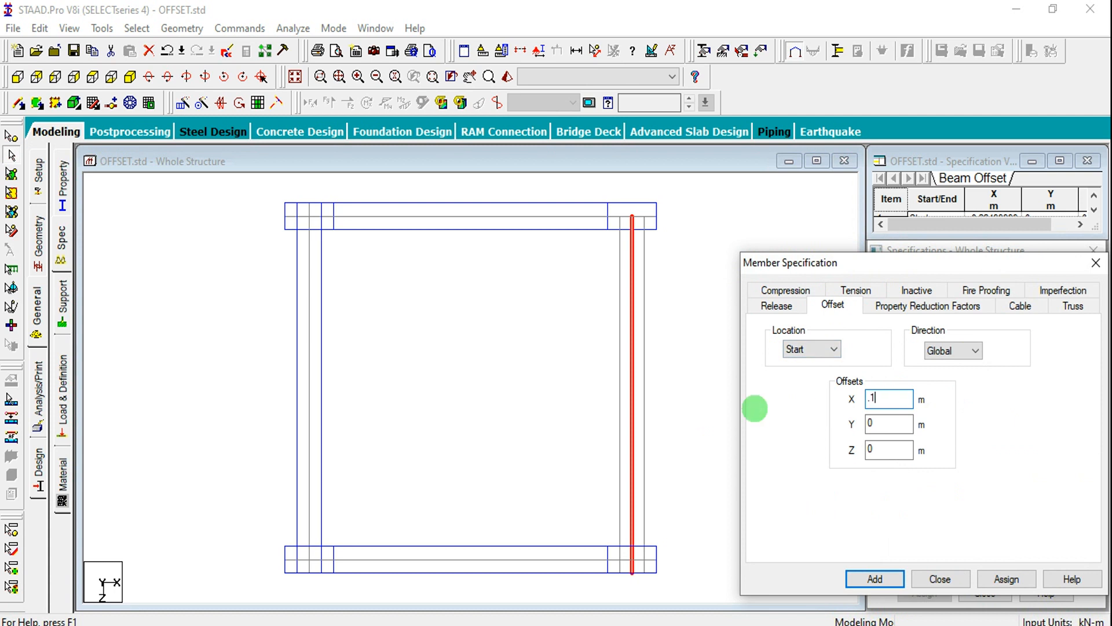
left_click(881, 450)
key("BackSpace")
type("-.11")
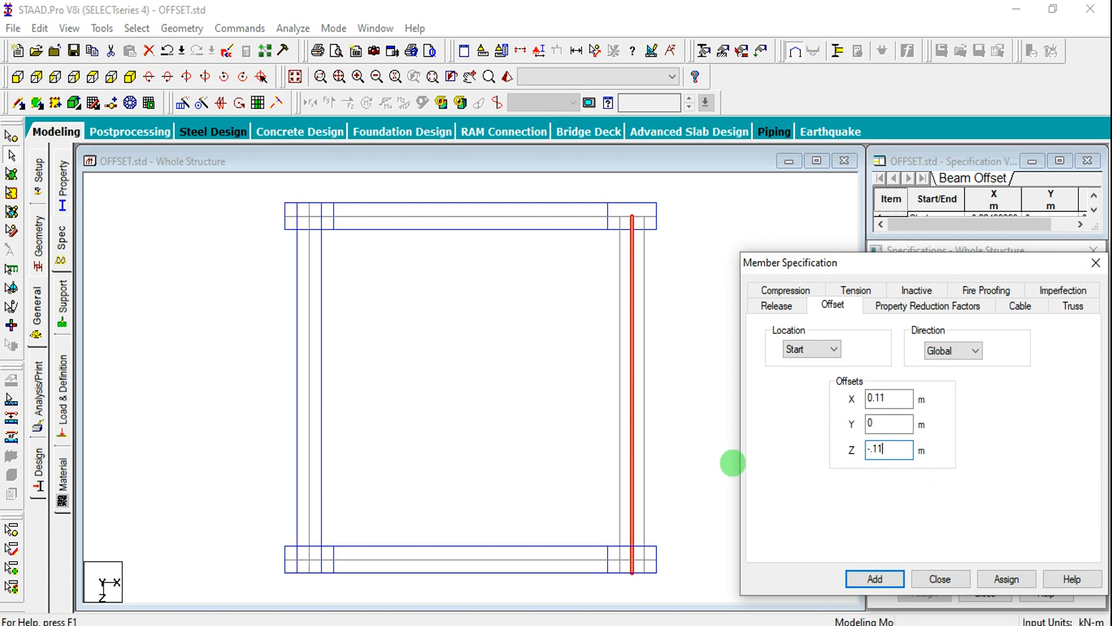
left_click(1006, 579)
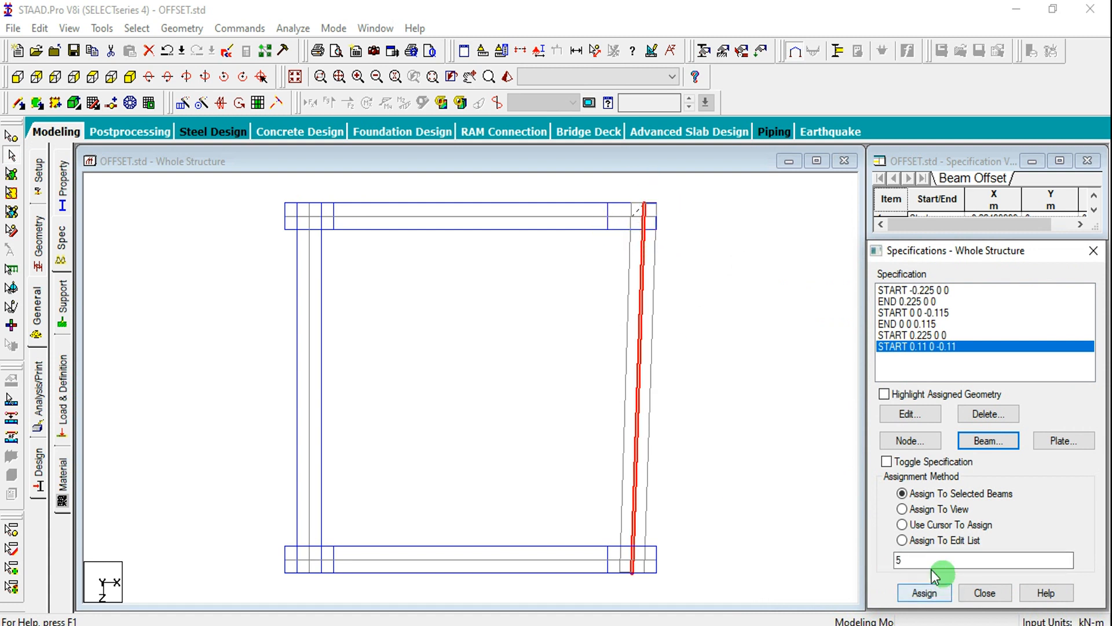
- Assign a global end offset of 0.11 m in X and 0.115 m in Z to the right-hand linking beam
left_click(977, 442)
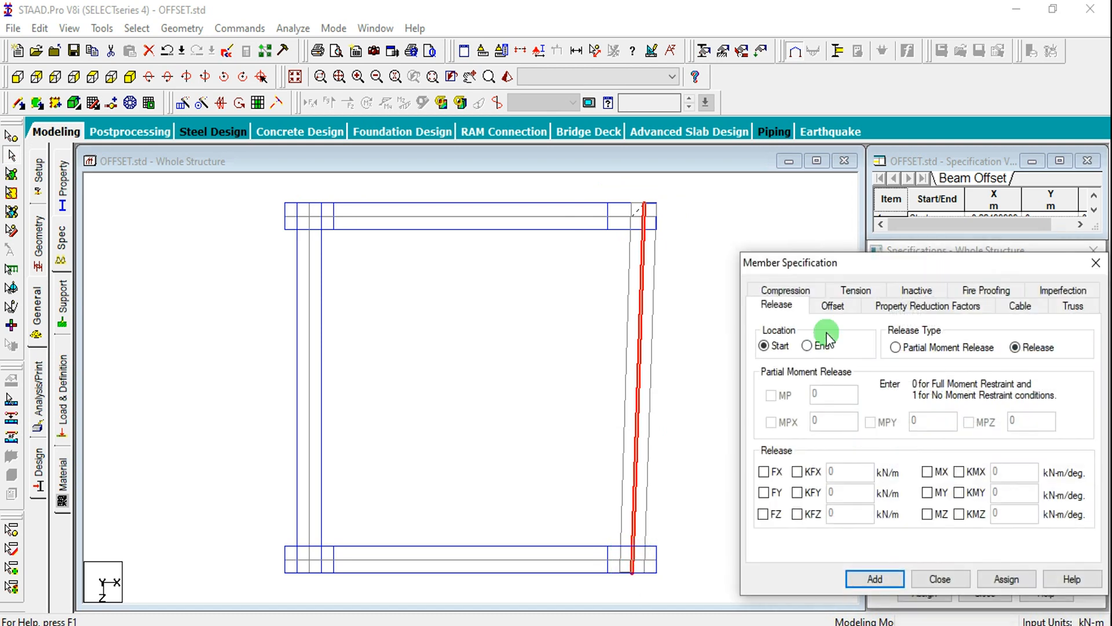
left_click(832, 307)
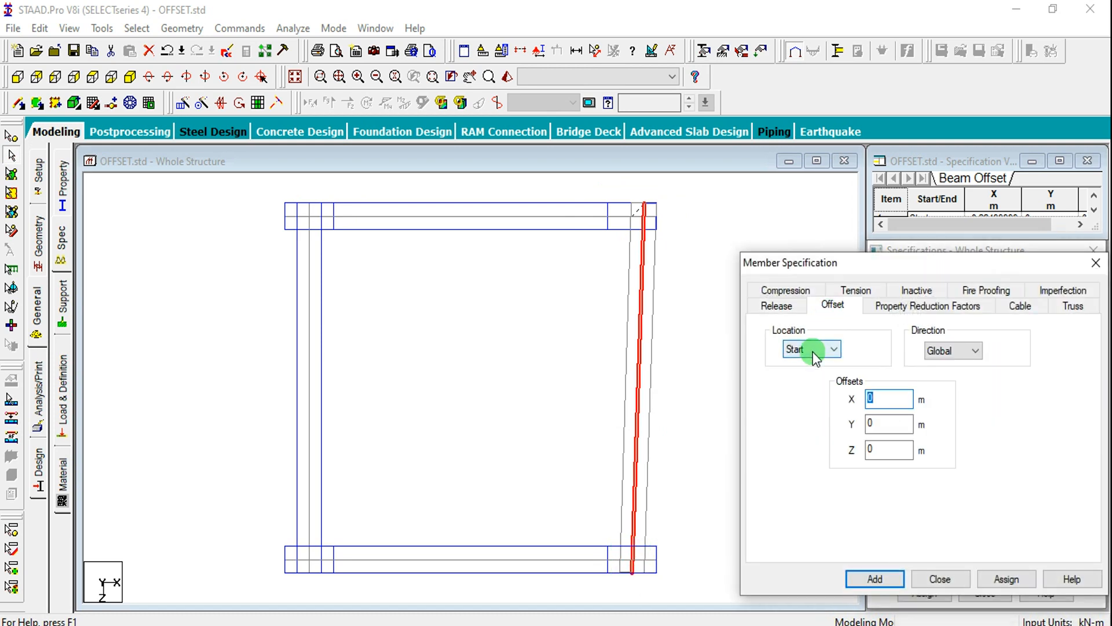
left_click(808, 378)
double_click(881, 398)
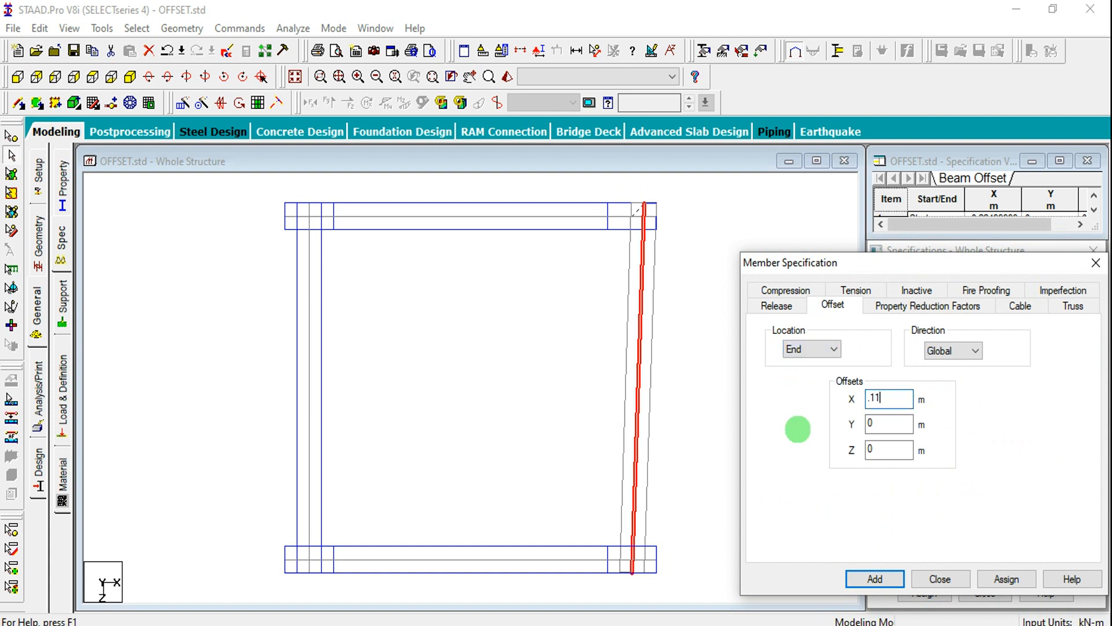
double_click(871, 450)
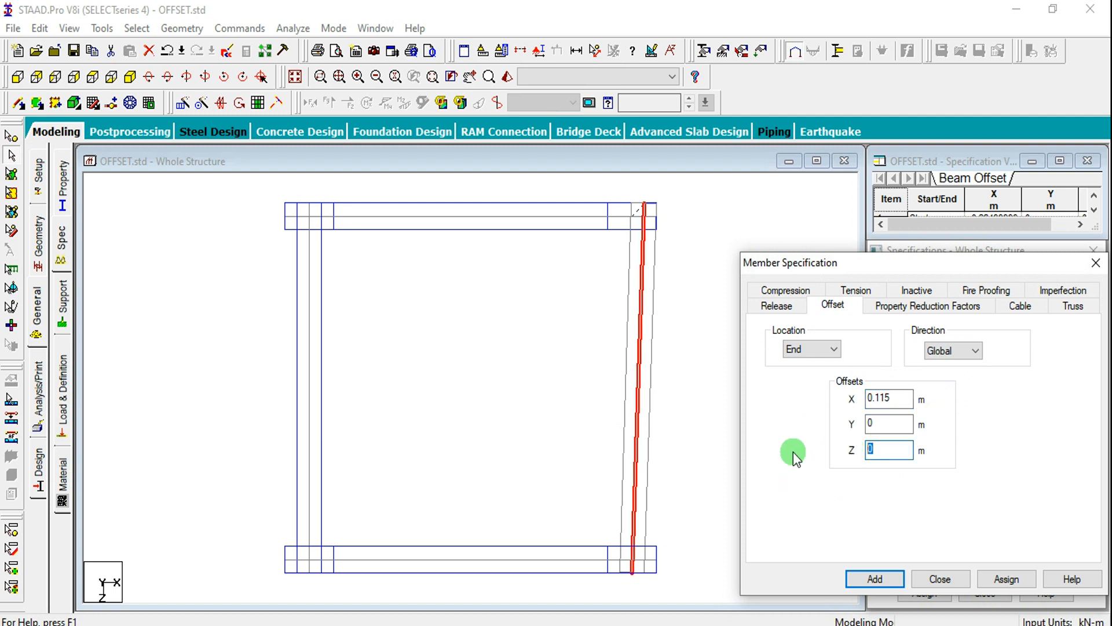
type("0.11")
left_click(897, 397)
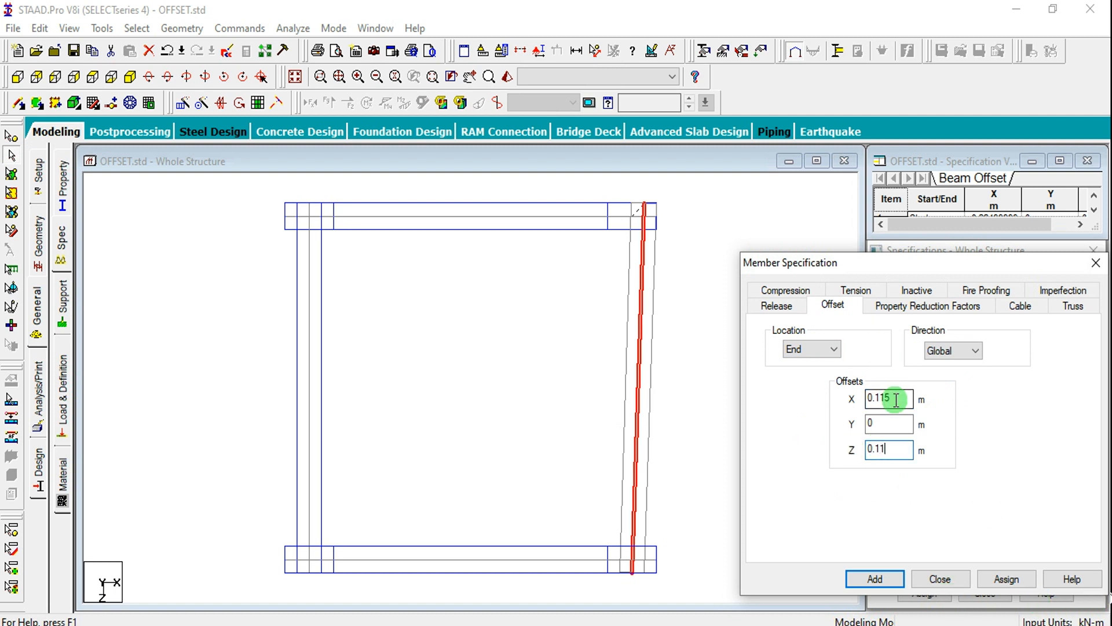
key("BackSpace")
left_click(891, 449)
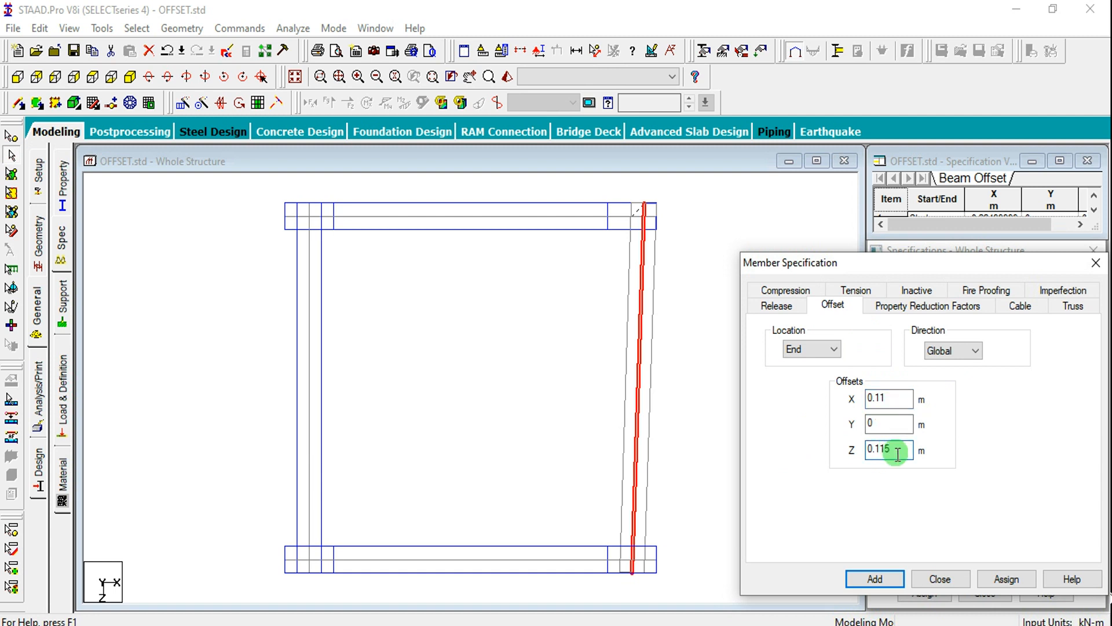
left_click(1006, 579)
left_click(924, 592)
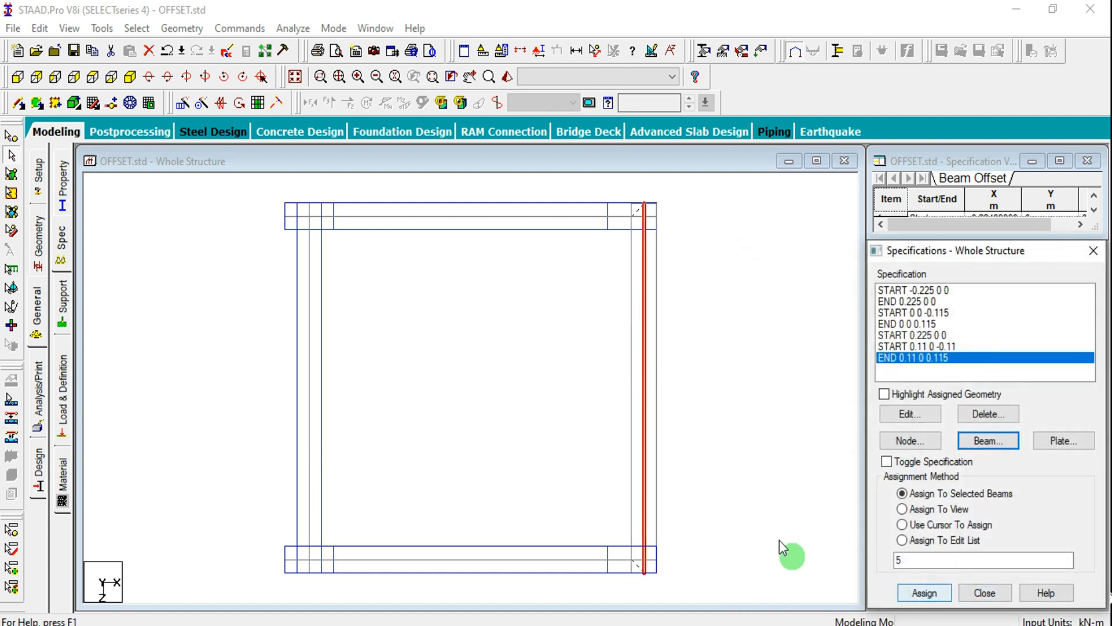
- Inspect the offset beams in a rotated 3D rendering of the frame, then close the rendered view
left_click(507, 77)
left_click_drag(783, 327, 676, 317)
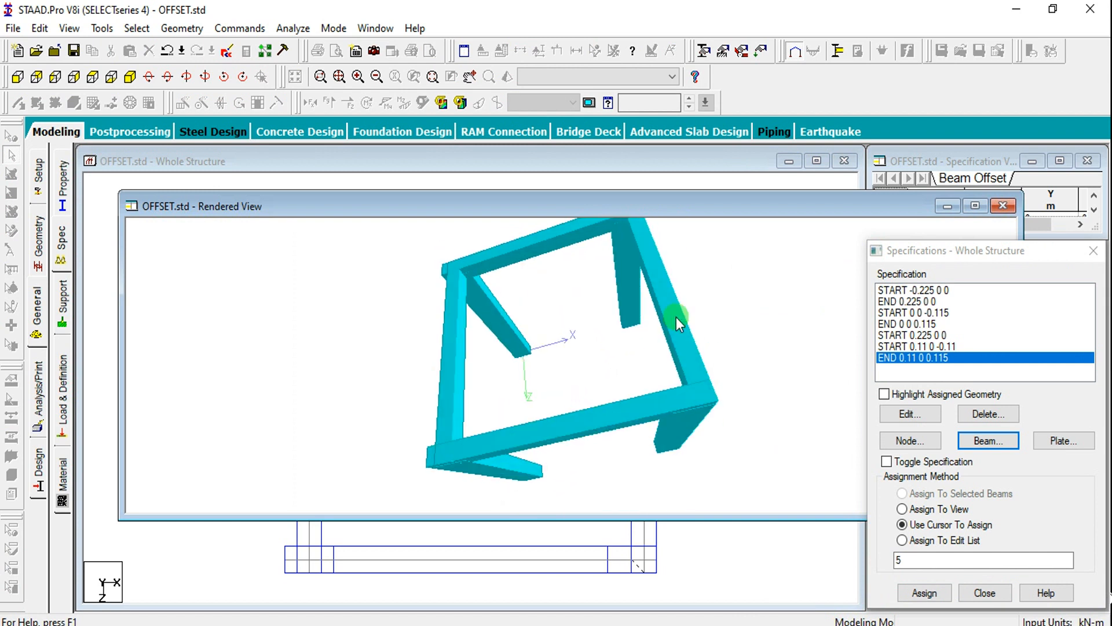
left_click(1001, 209)
left_click(710, 338)
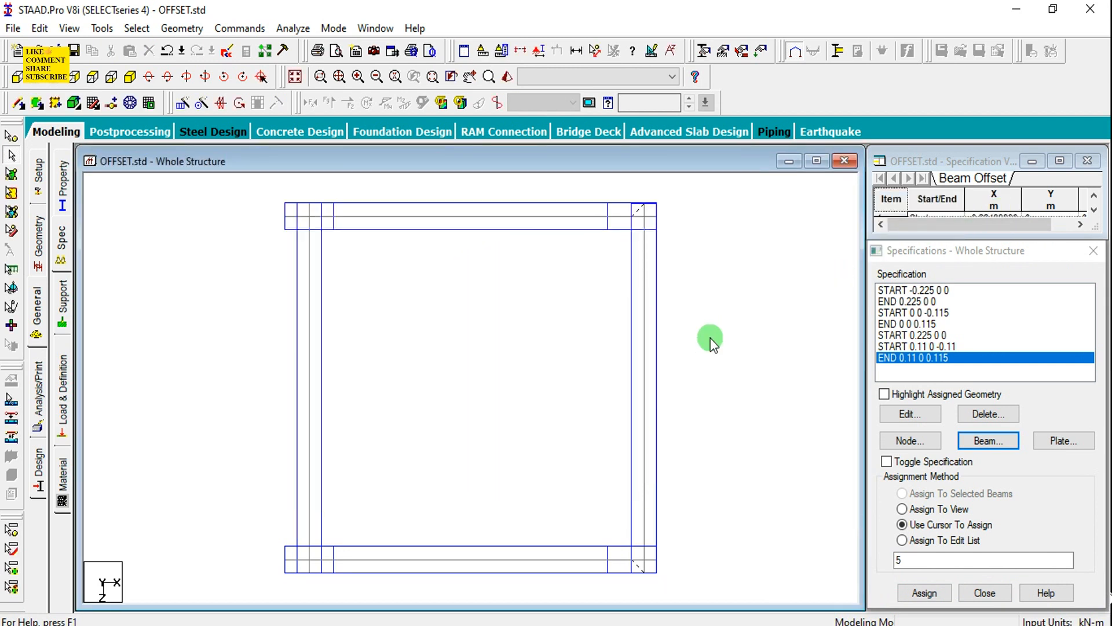